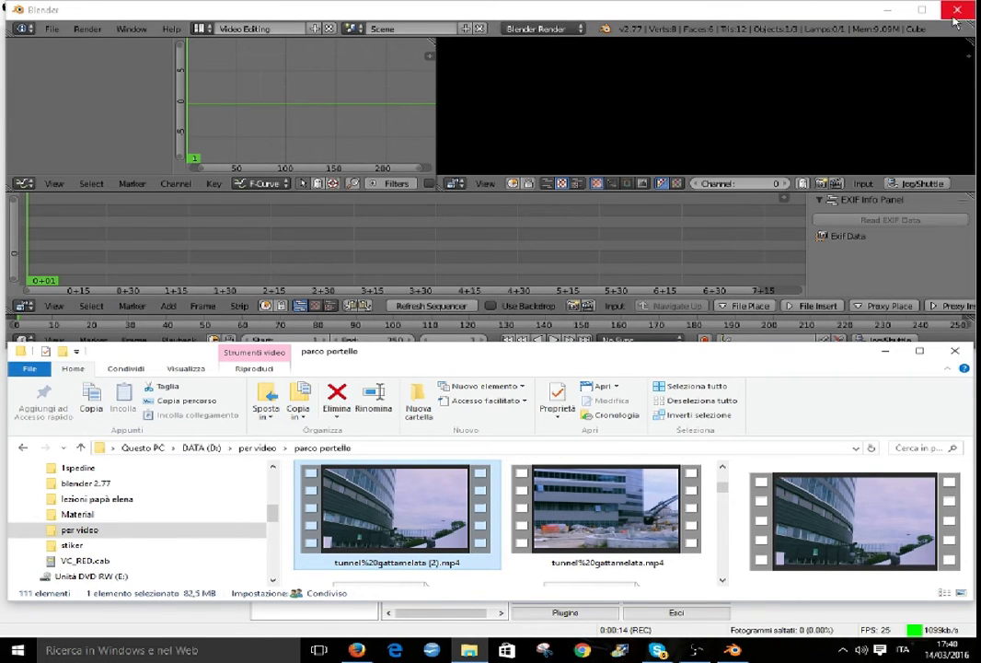
Drag portello finale0001-10647.mp4 from Explorer into Blender's sequencer timeline.
click(921, 9)
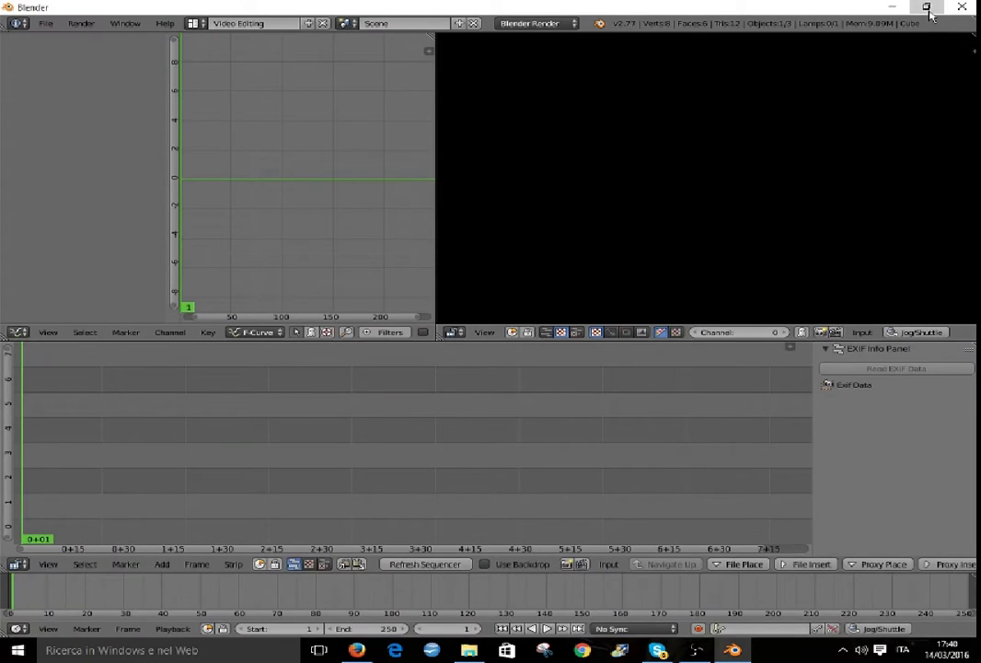
click(926, 6)
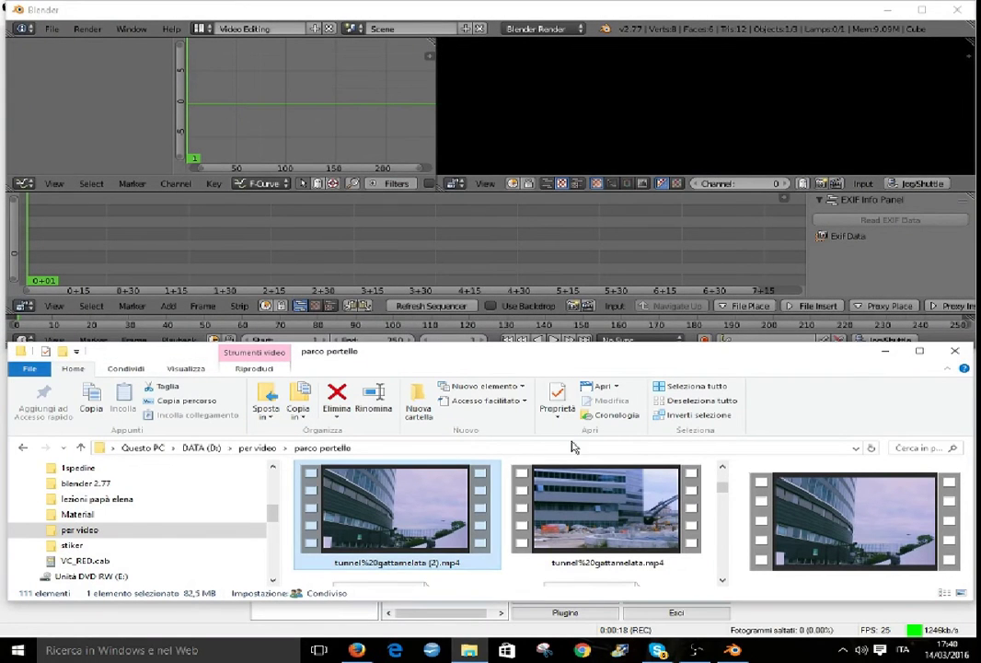
scroll(500, 479, down, 2)
scroll(657, 531, up, 2)
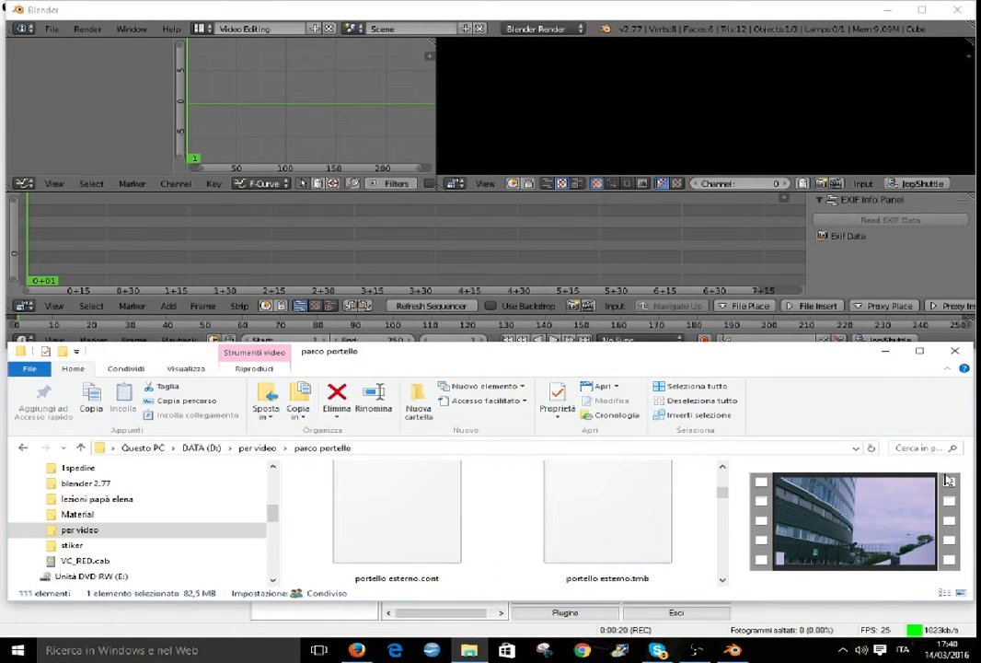
scroll(540, 545, up, 2)
scroll(542, 546, up, 2)
scroll(541, 546, up, 2)
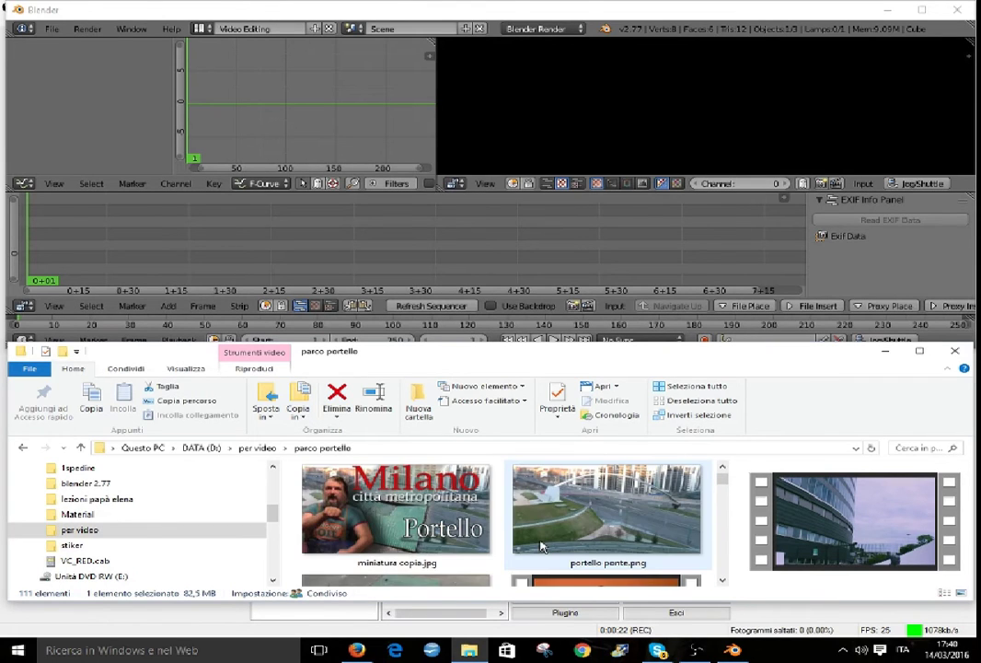
scroll(542, 546, down, 2)
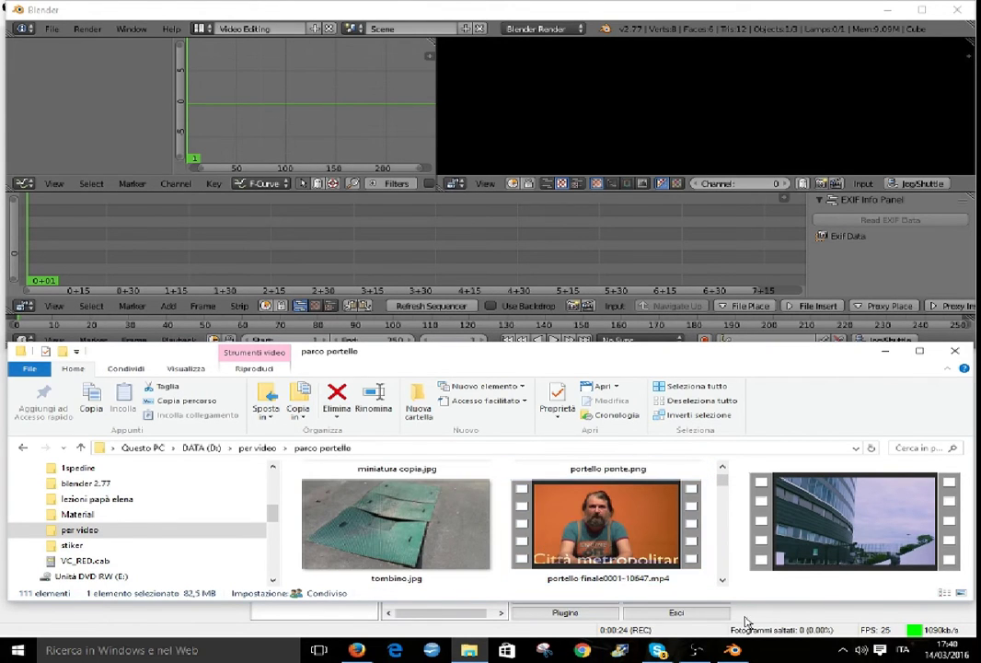
mouse_move(648, 559)
mouse_down()
mouse_move(72, 293)
mouse_move(35, 261)
mouse_up()
Resize the Blender window and scroll to check the new movie and sound strips.
scroll(394, 265, down, 3)
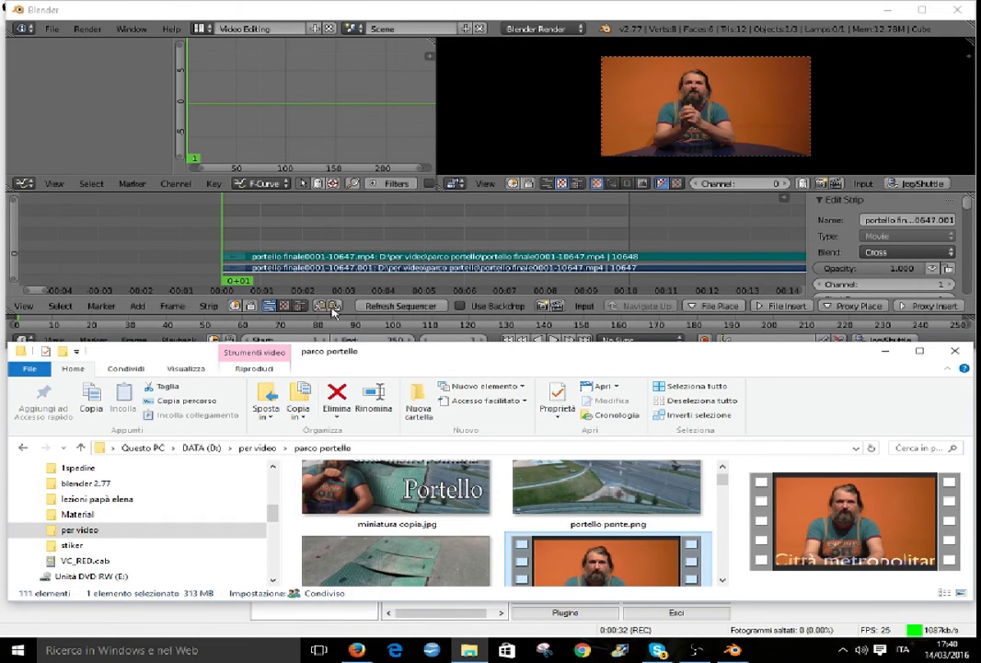
click(924, 11)
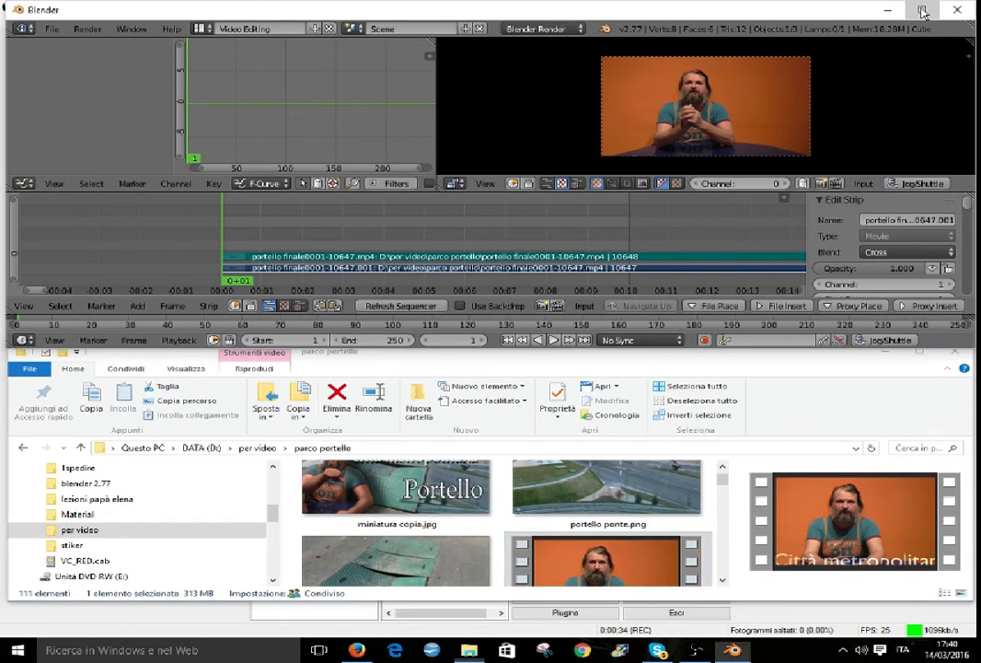
click(923, 11)
click(924, 10)
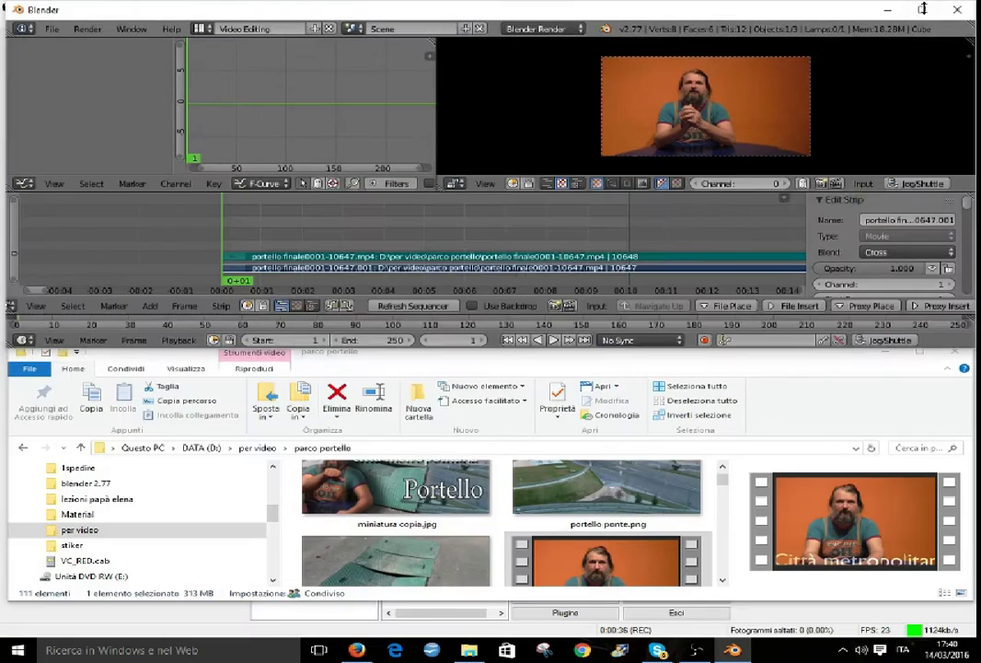
scroll(570, 502, down, 1)
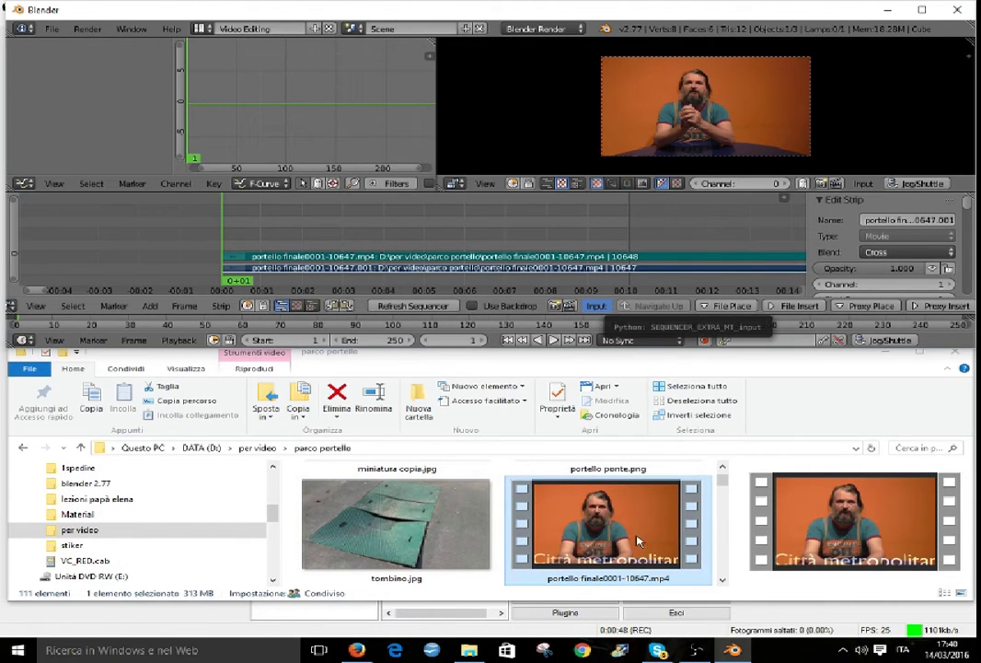
scroll(603, 541, up, 3)
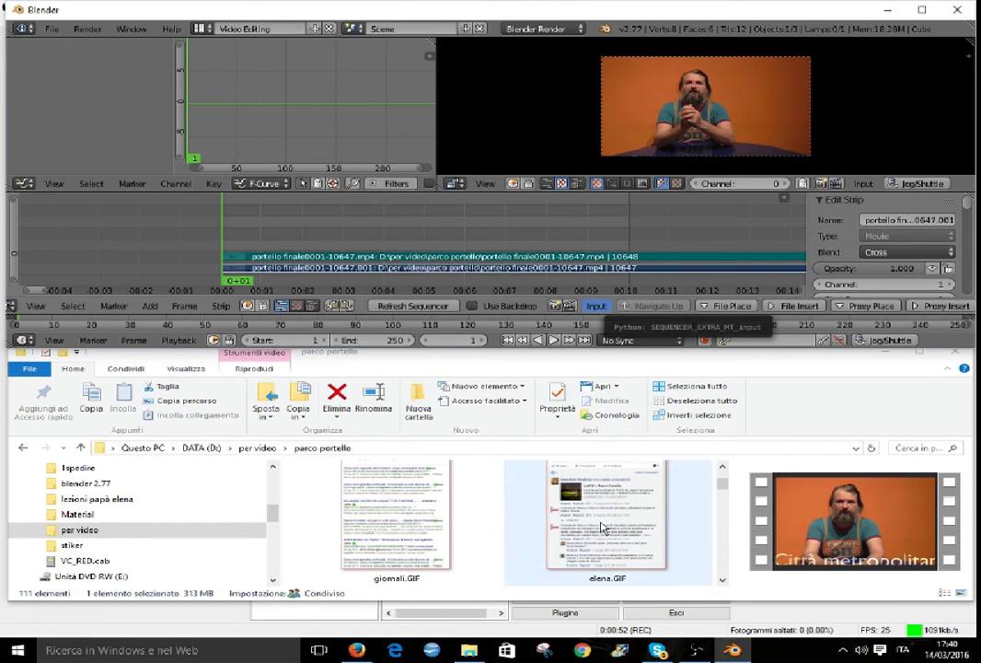
scroll(577, 511, down, 3)
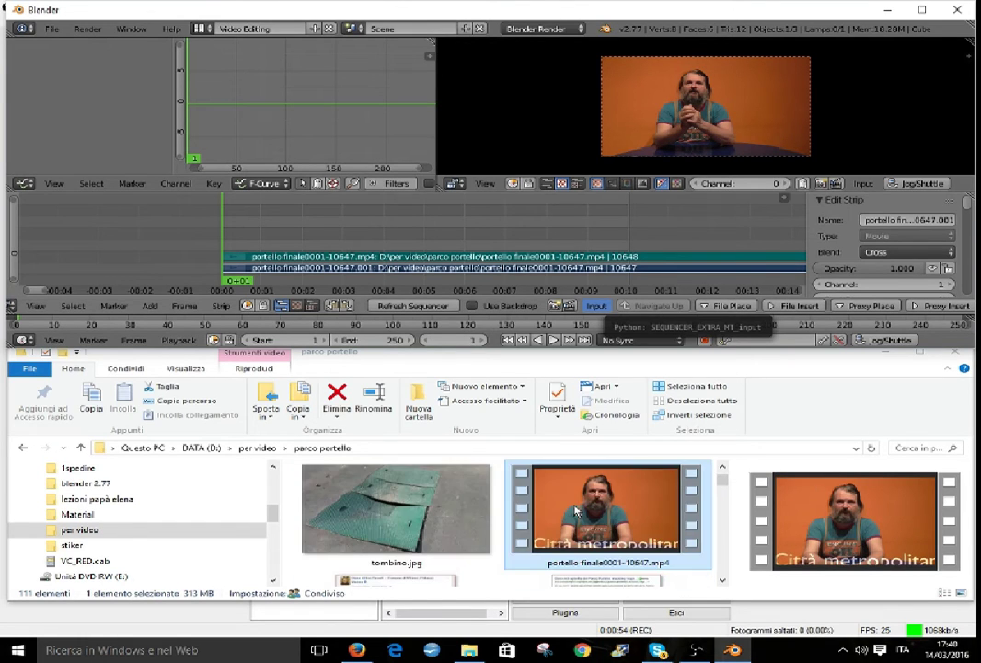
Show the parco portello folder's files as medium icons, after trying large icons.
click(433, 428)
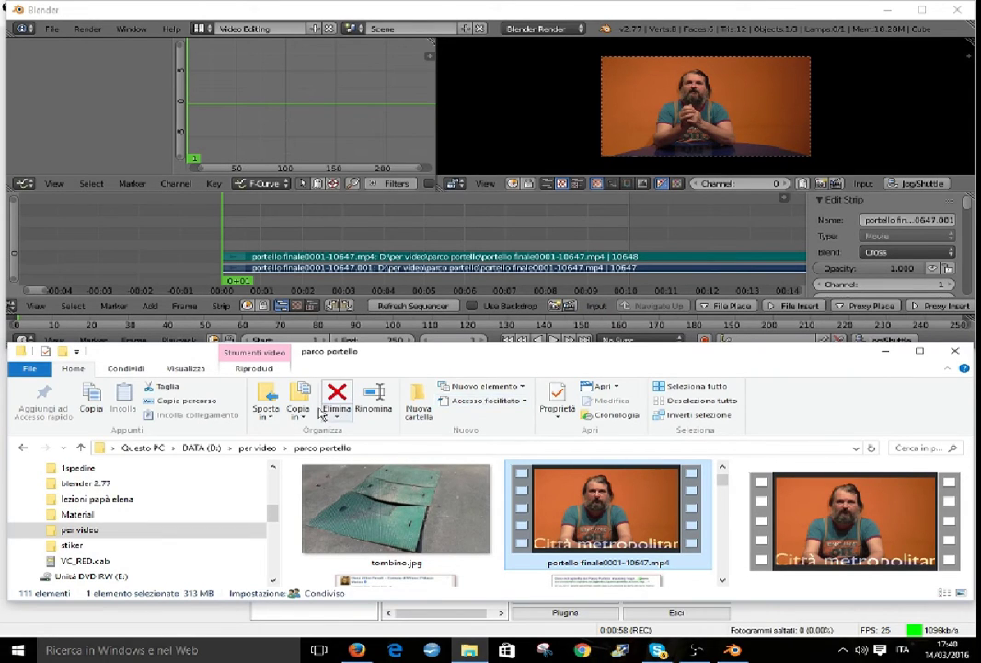
click(186, 369)
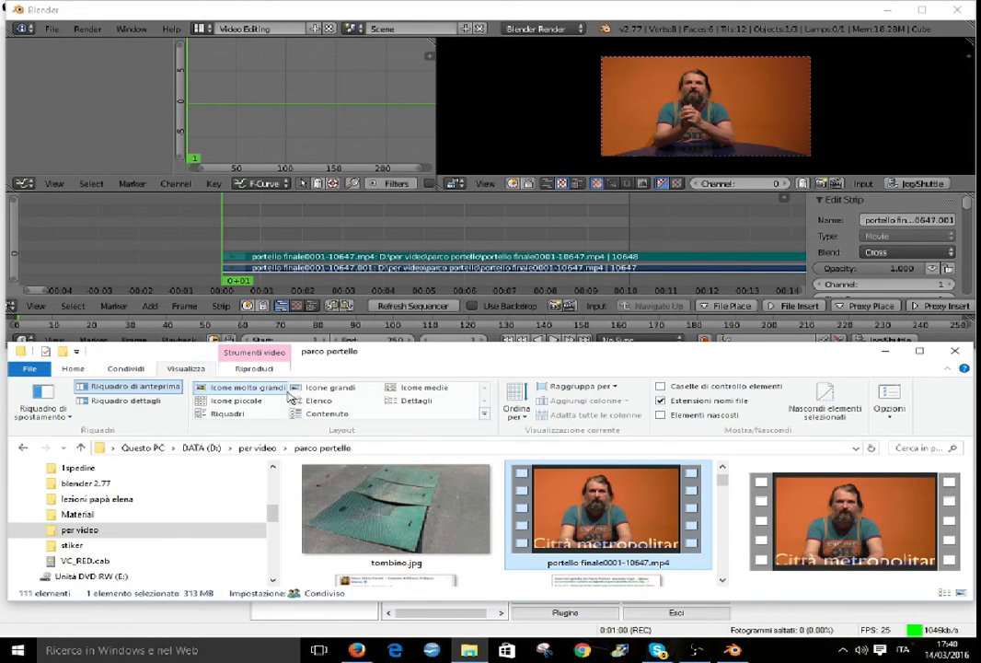
click(323, 391)
scroll(432, 461, down, 2)
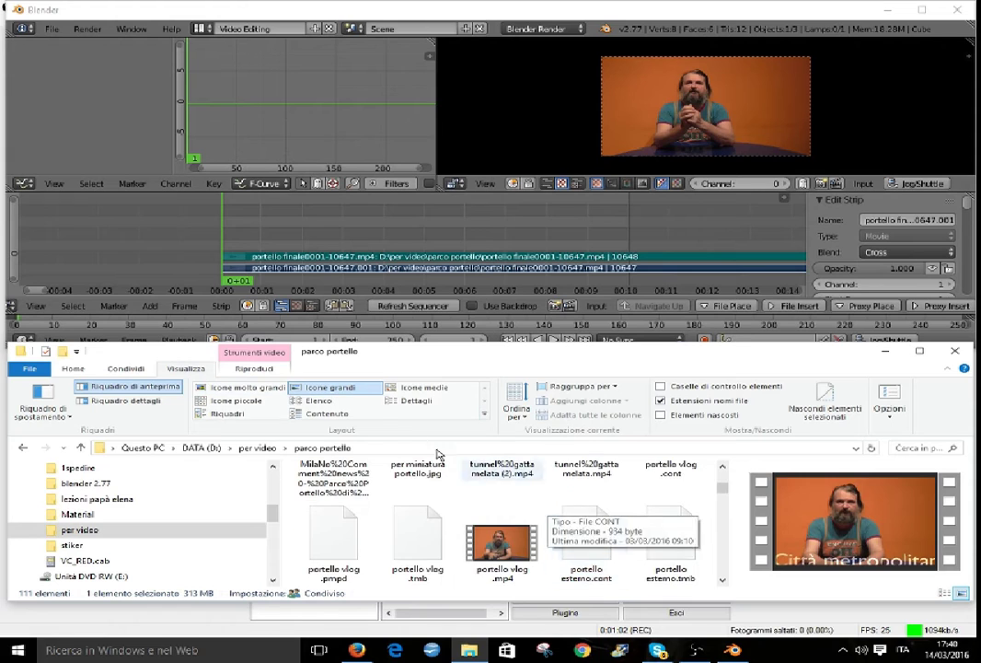
click(422, 388)
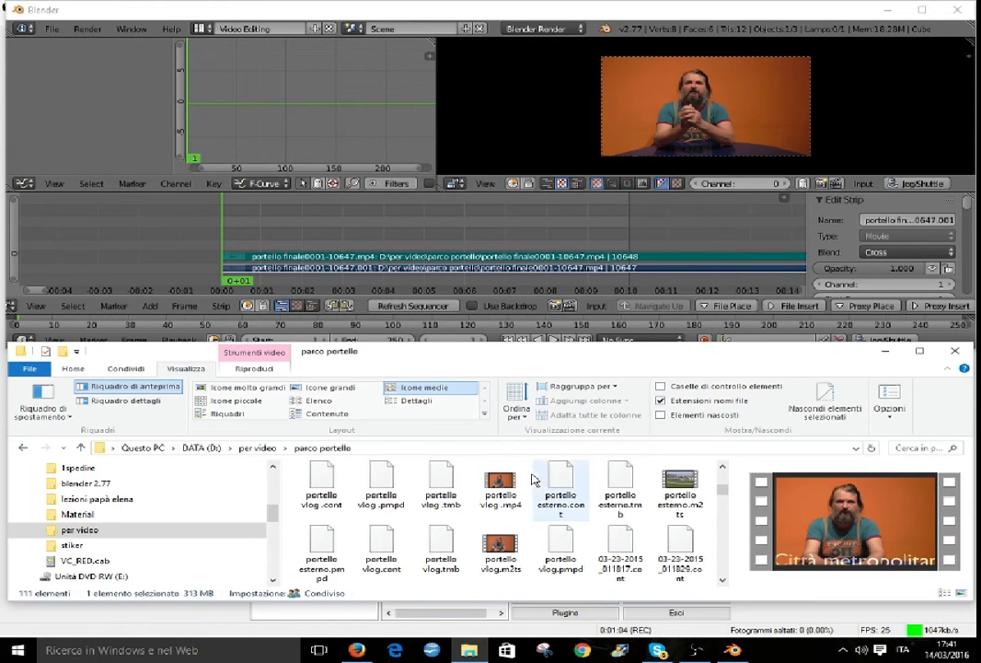
Scroll the folder list down to the portello.mp4 files.
scroll(490, 518, down, 1)
scroll(488, 515, up, 1)
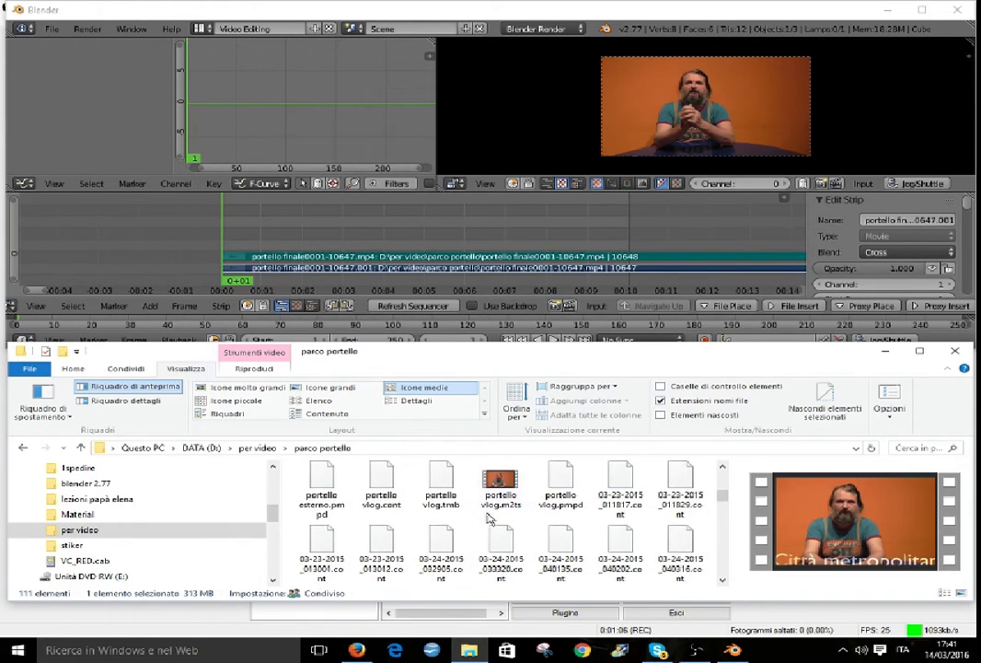
scroll(699, 516, down, 2)
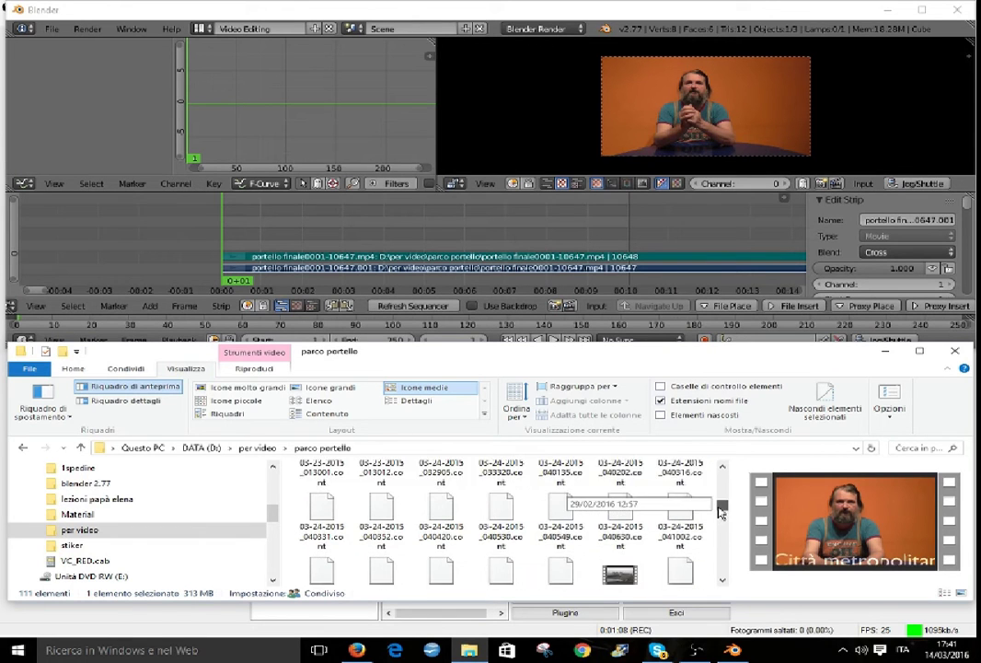
drag(721, 519, 720, 545)
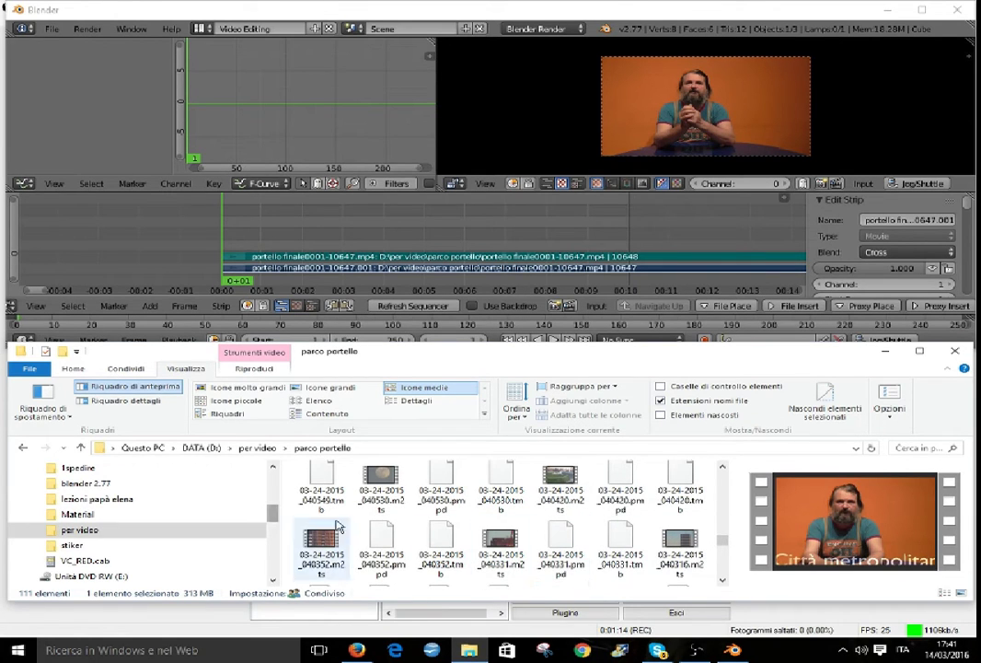
drag(721, 550, 721, 575)
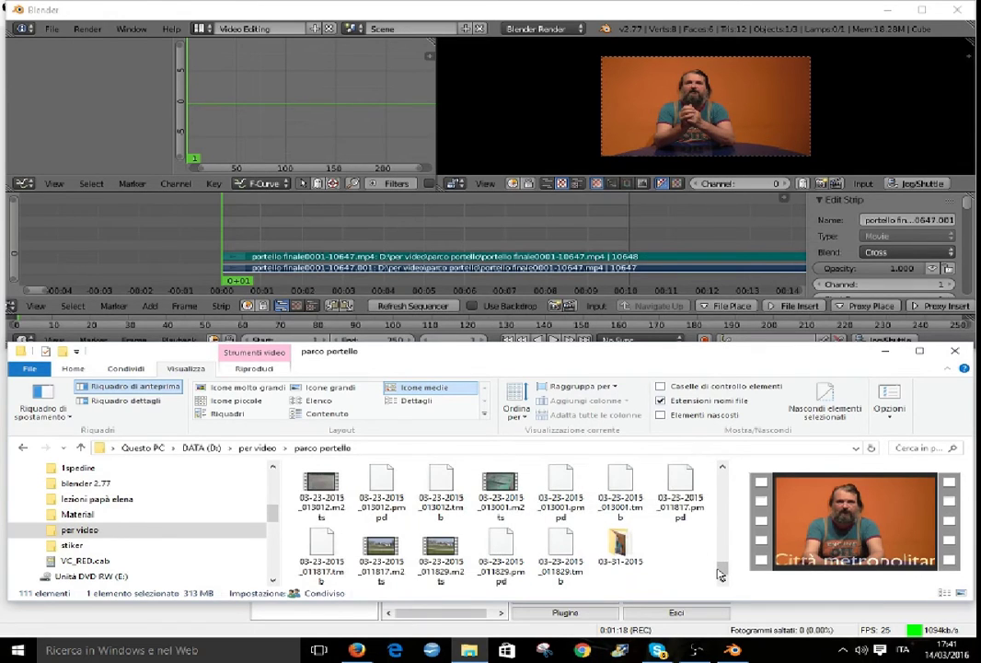
scroll(722, 571, up, 1)
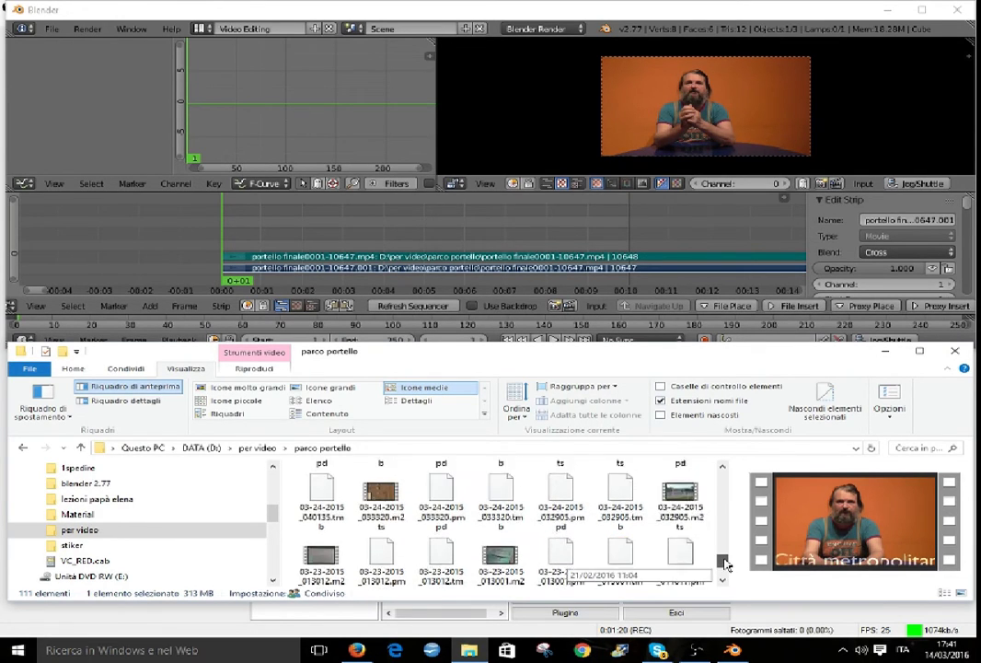
drag(724, 571, 724, 521)
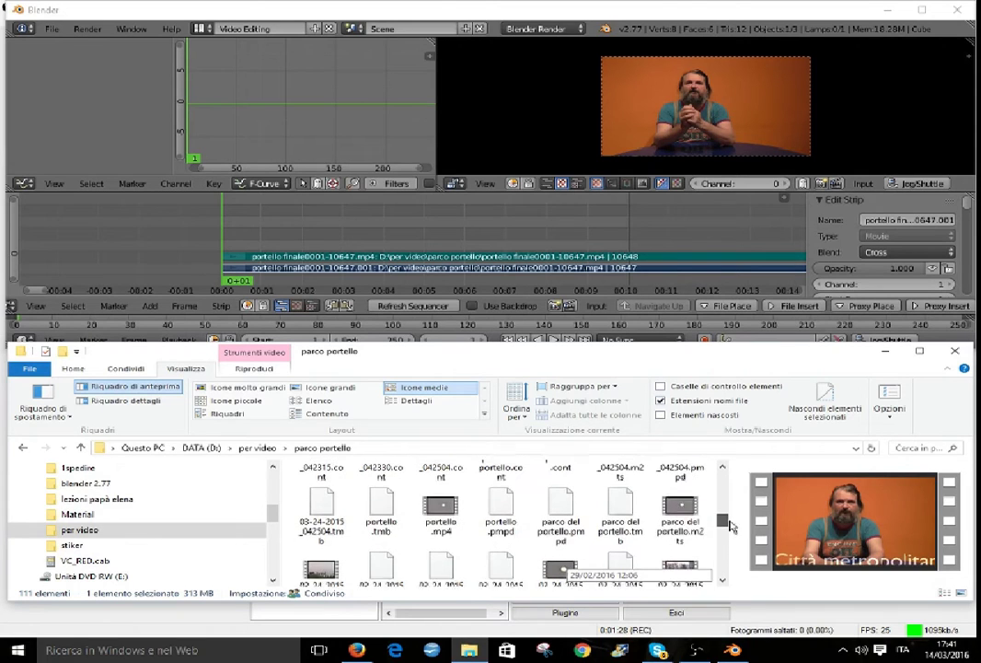
Add portello.mp4 to the sequencer, then erase the strips it created.
drag(448, 525, 416, 251)
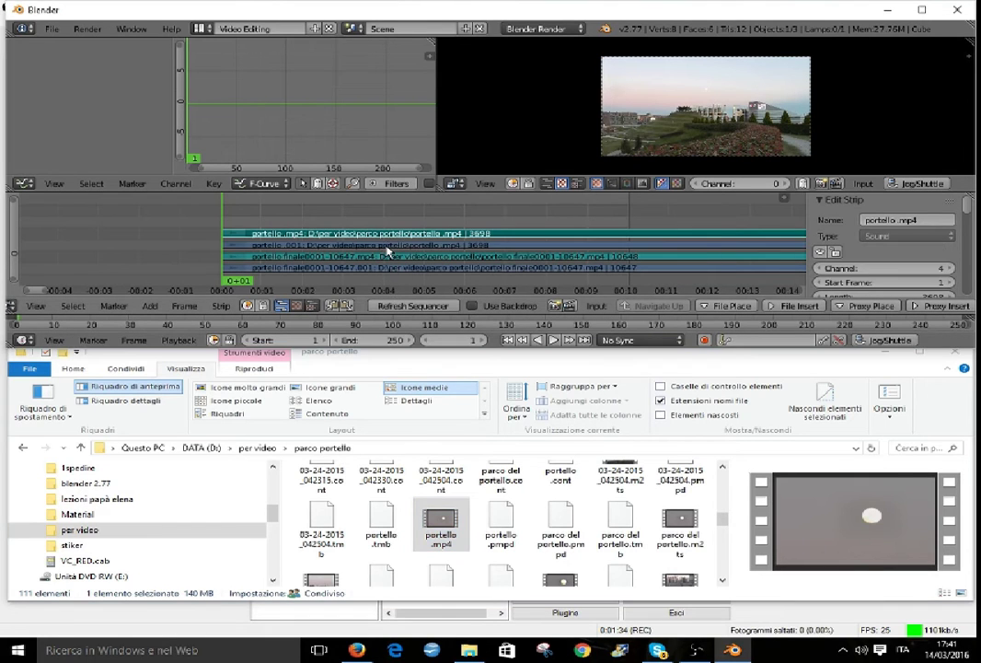
key(x)
click(384, 248)
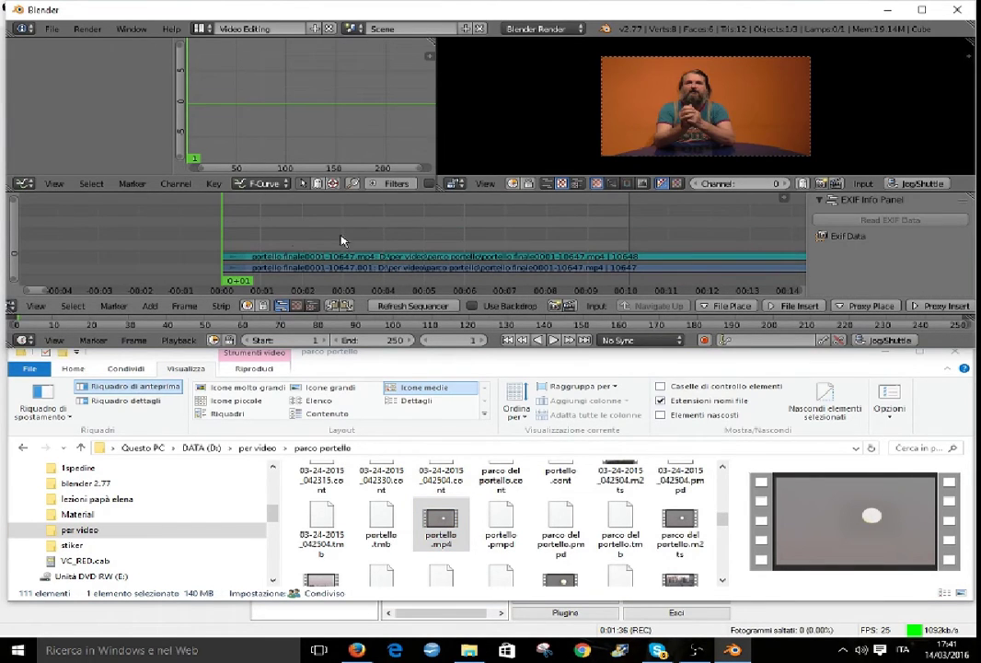
Re-add portello.mp4 at frame 171 and play the sequence to preview the join.
click(499, 242)
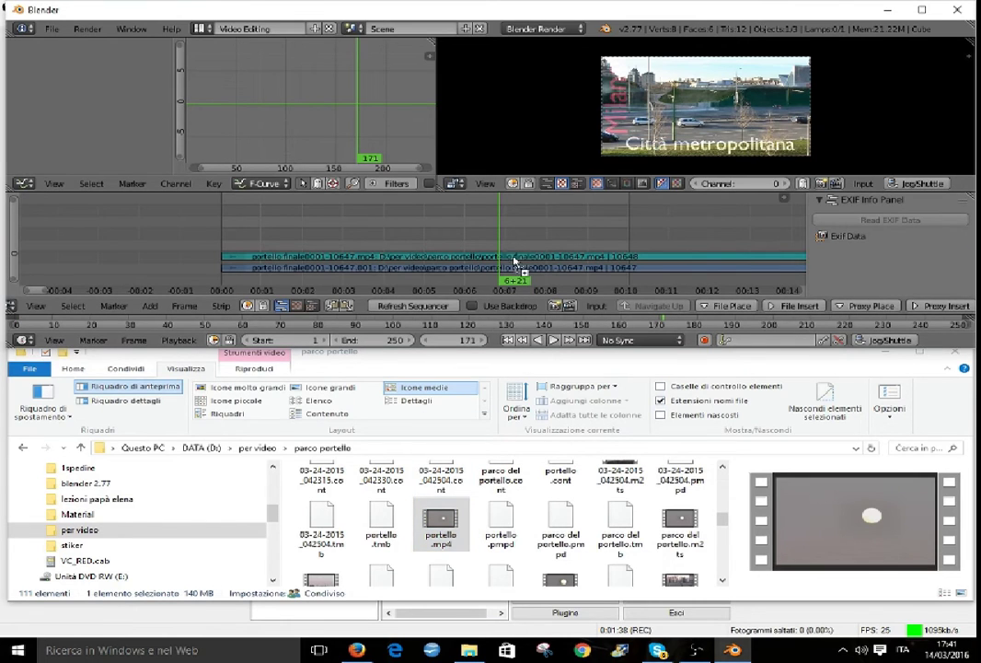
drag(515, 264, 507, 246)
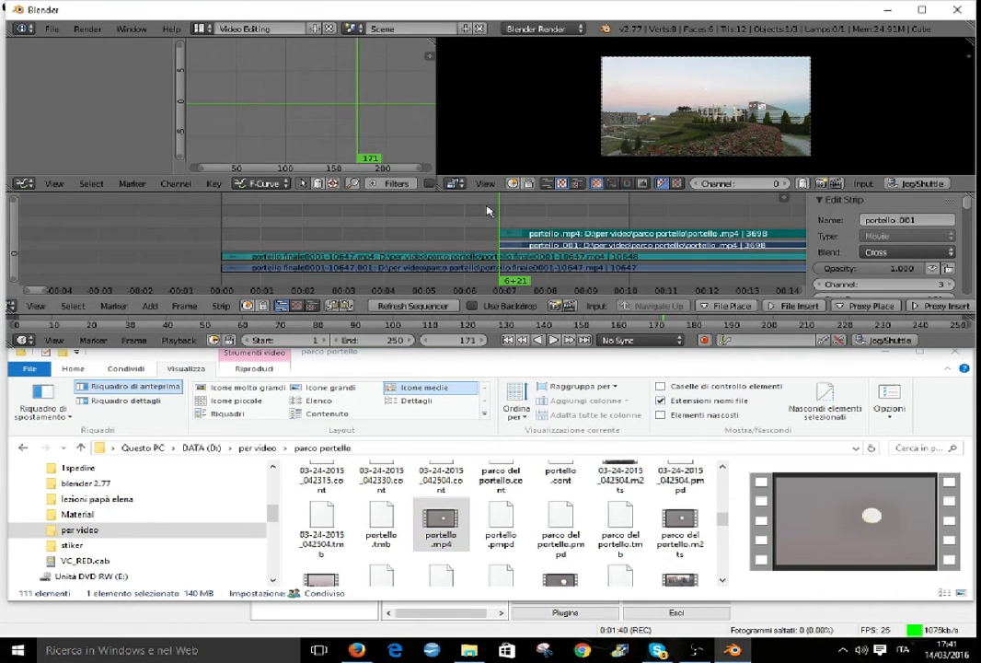
click(479, 213)
key(alt+a)
key(alt+a)
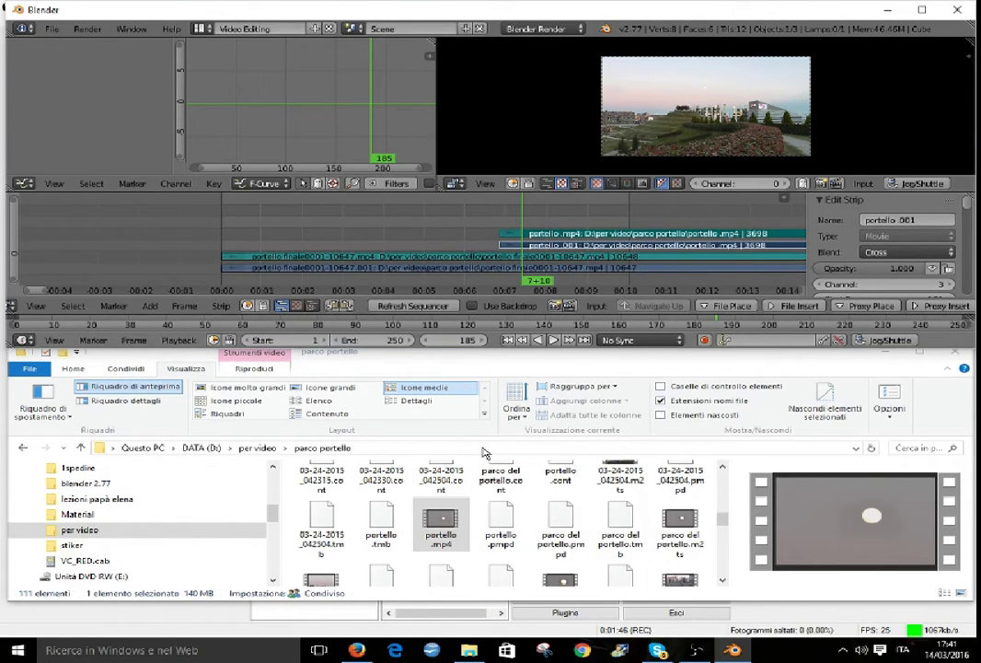
Maximize Blender, dismiss the splash screen and choose the Video Editing screen layout.
click(923, 11)
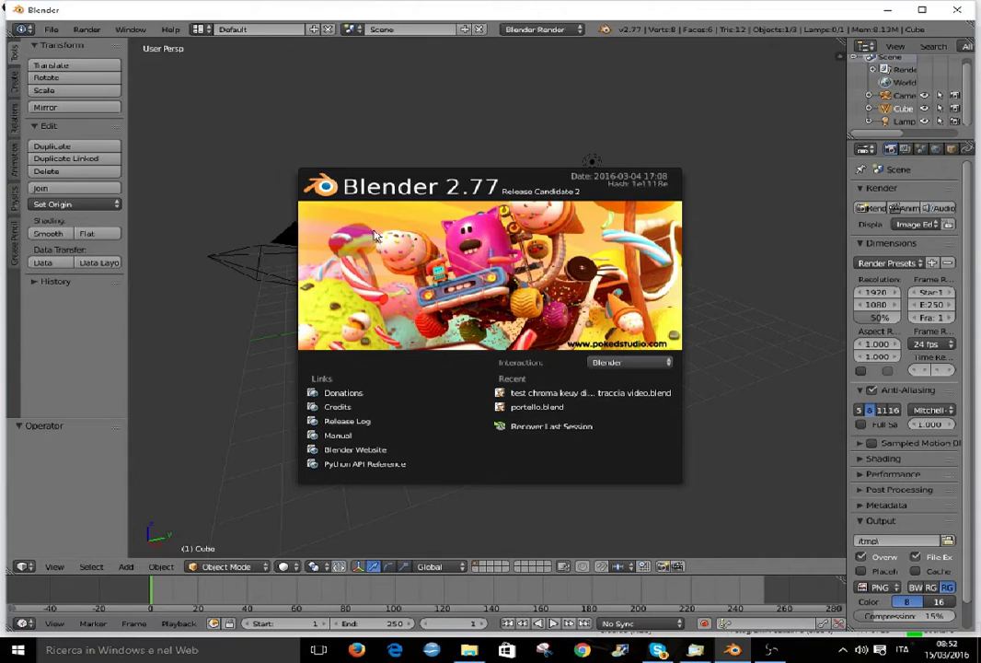
click(407, 148)
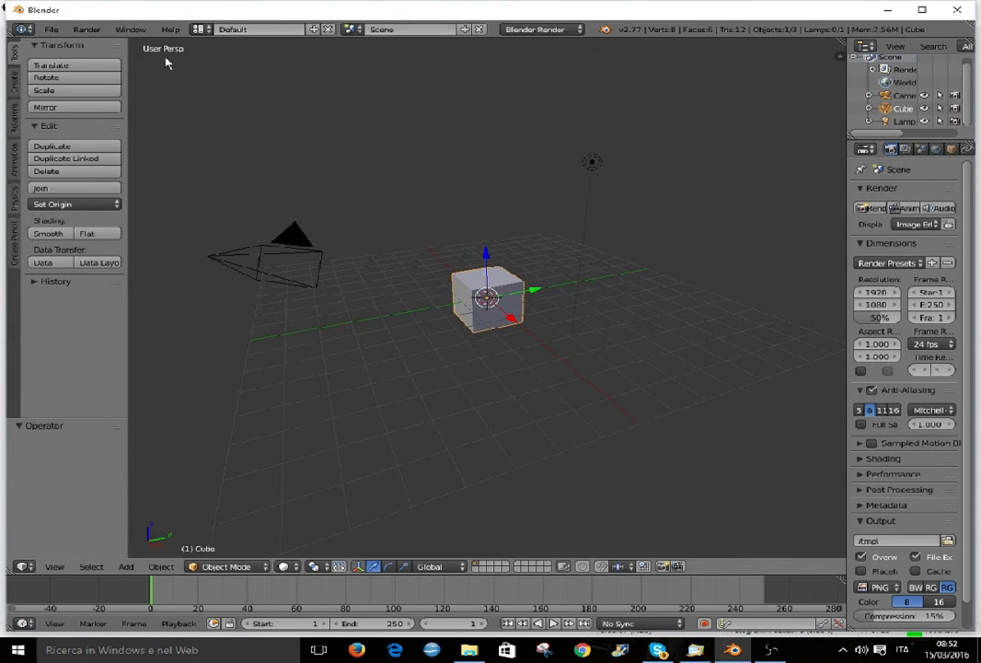
click(129, 30)
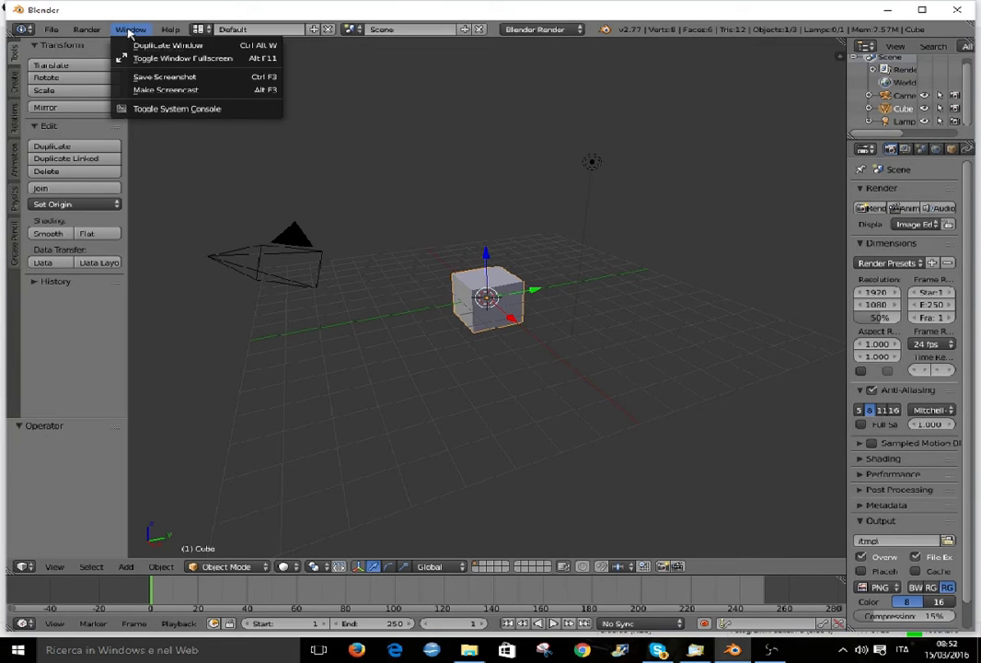
click(205, 30)
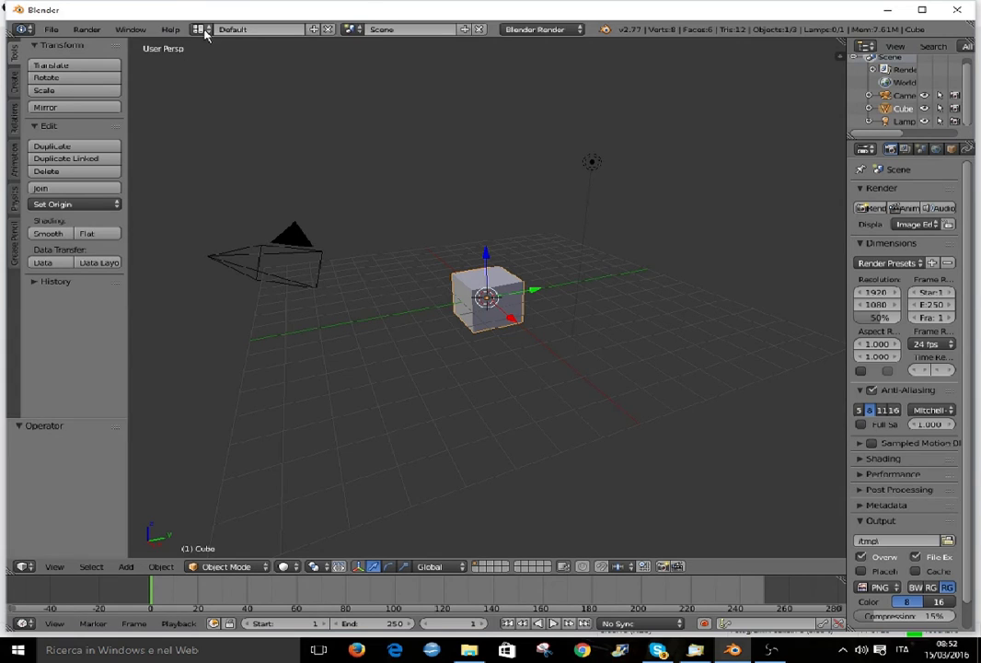
click(205, 30)
click(242, 148)
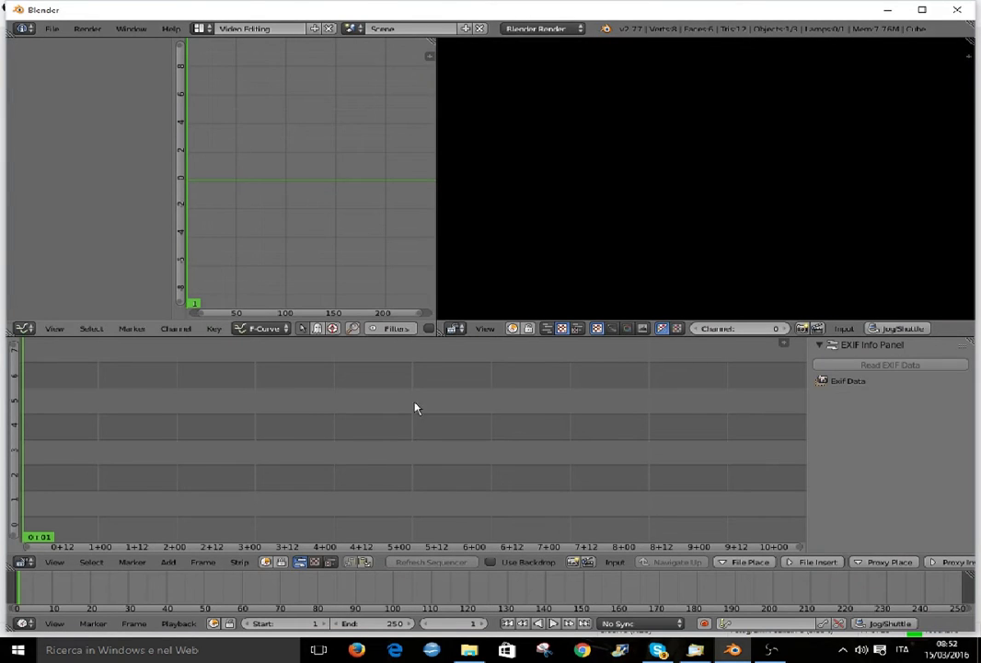
Add portello.mp4 from the recent parco portello folder via Add > Movie, then set frame 81.
click(168, 562)
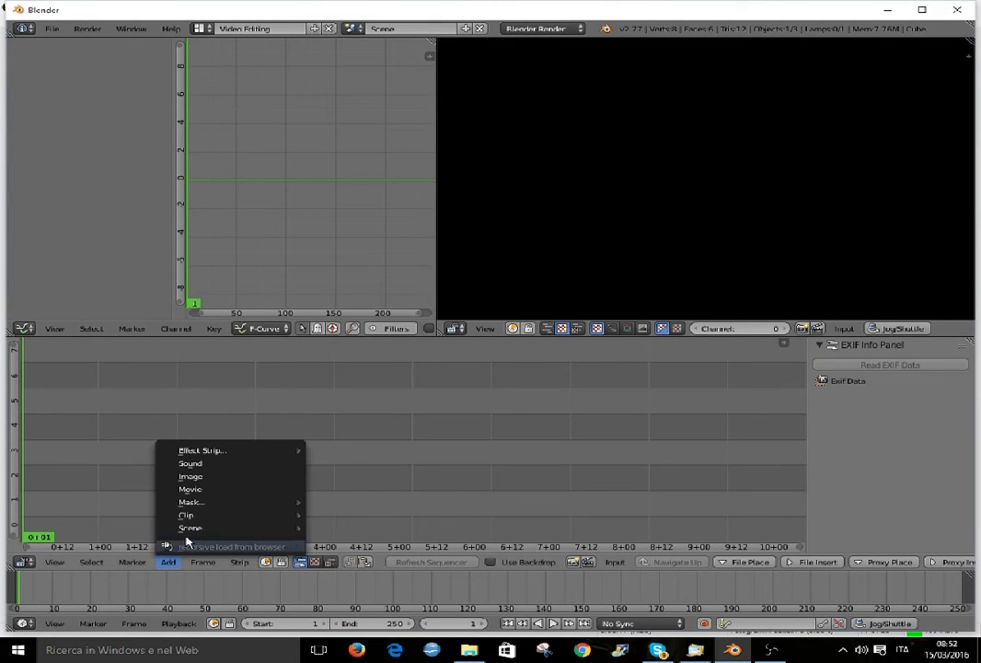
click(197, 489)
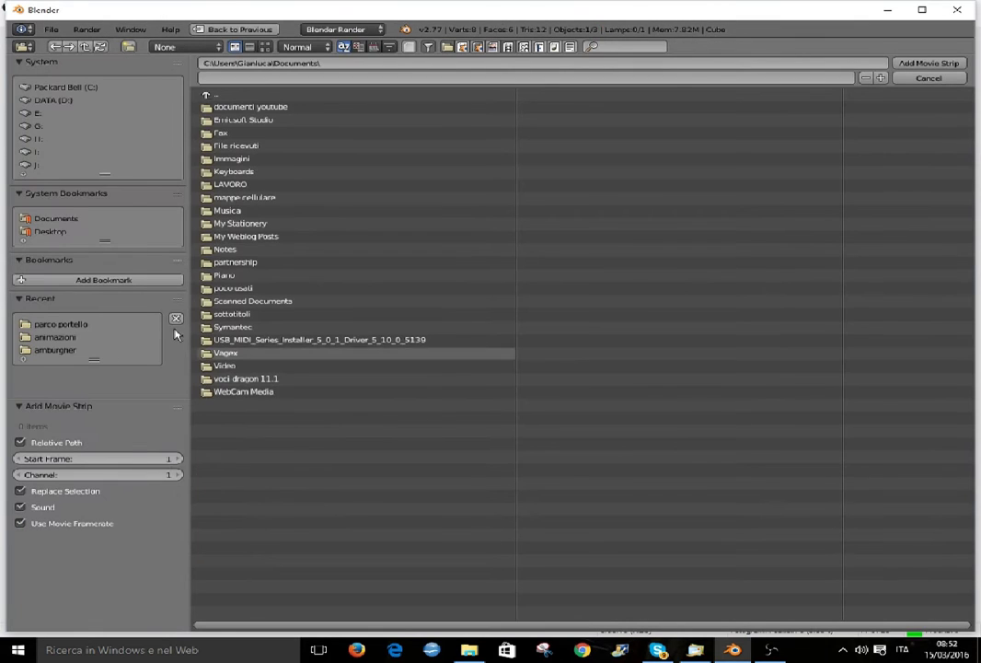
click(65, 325)
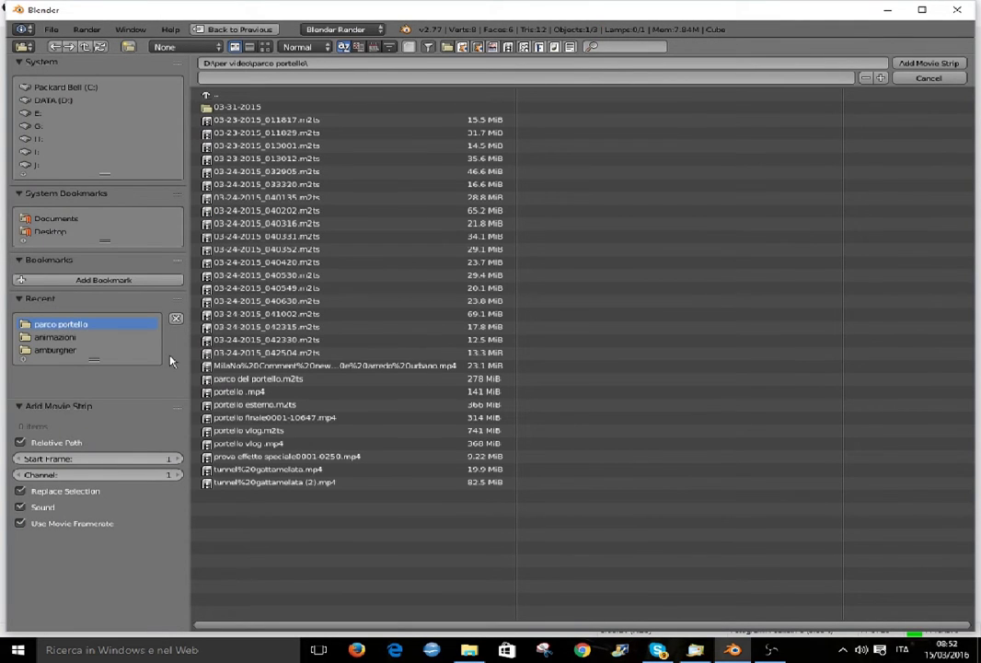
double_click(261, 394)
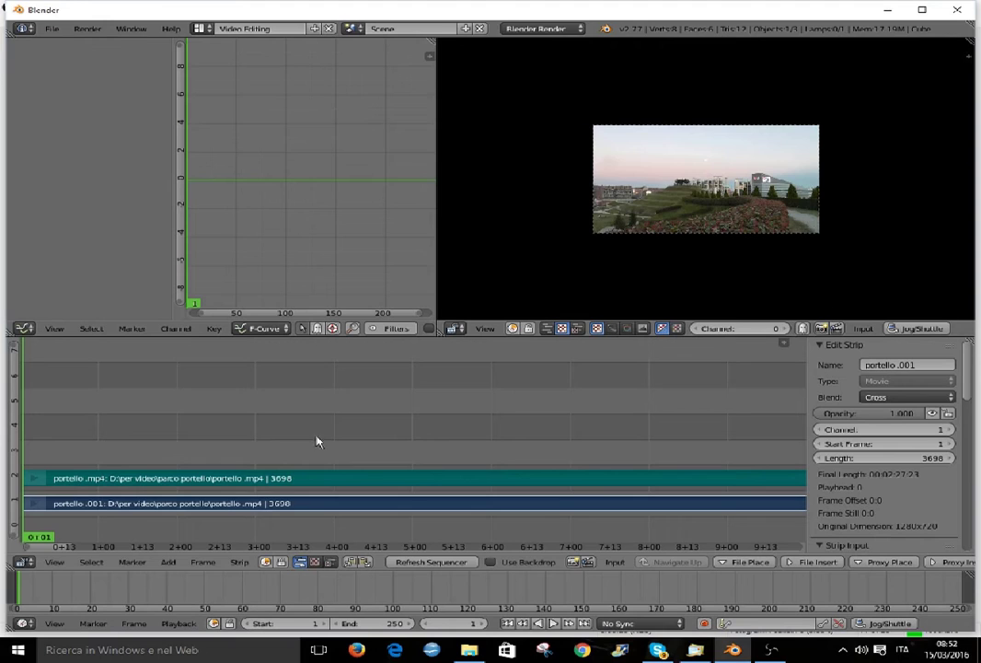
click(274, 432)
key(Escape)
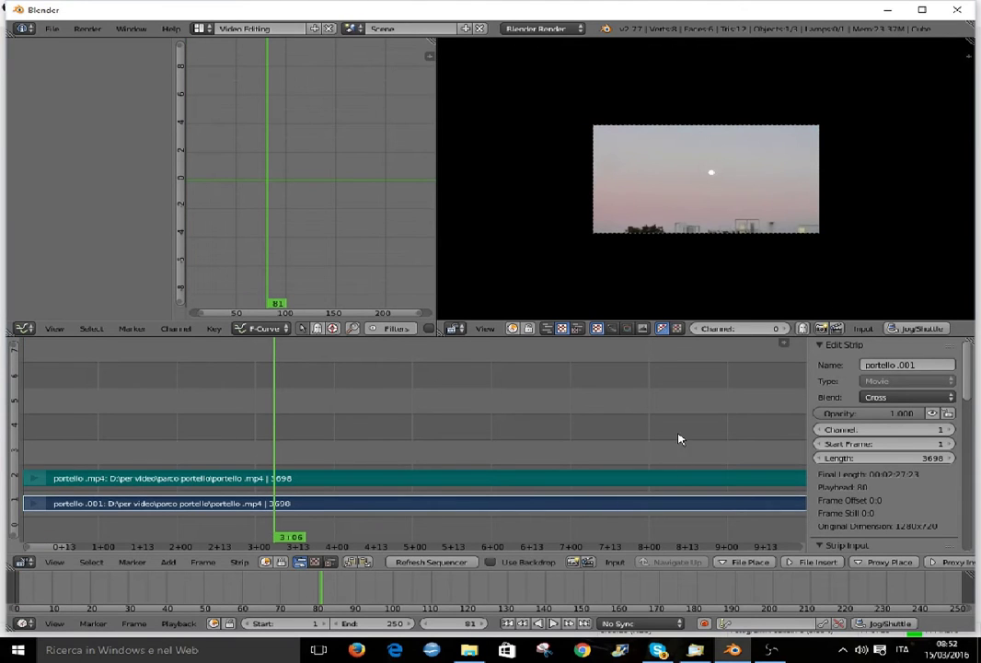
scroll(668, 456, up, 1)
scroll(754, 169, up, 2)
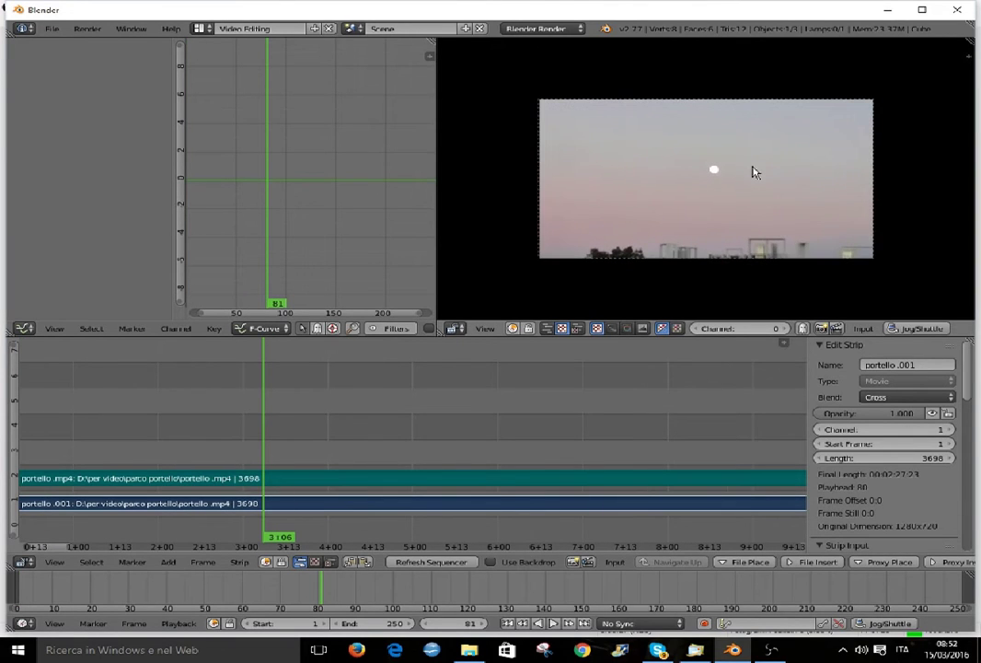
drag(967, 369, 974, 557)
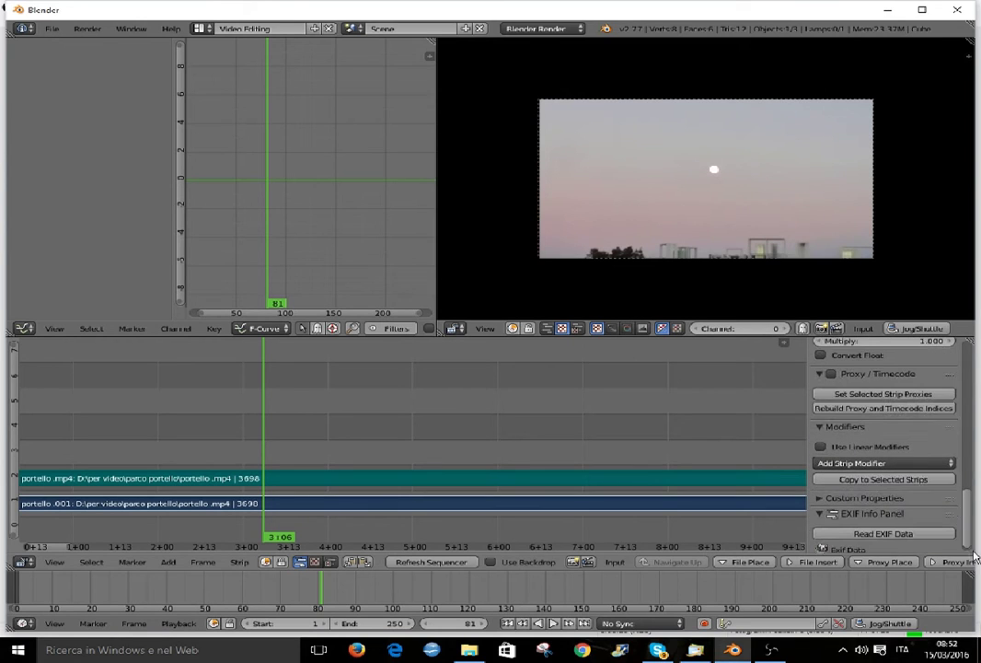
Add a White Balance strip modifier to the portello clip.
scroll(955, 534, down, 1)
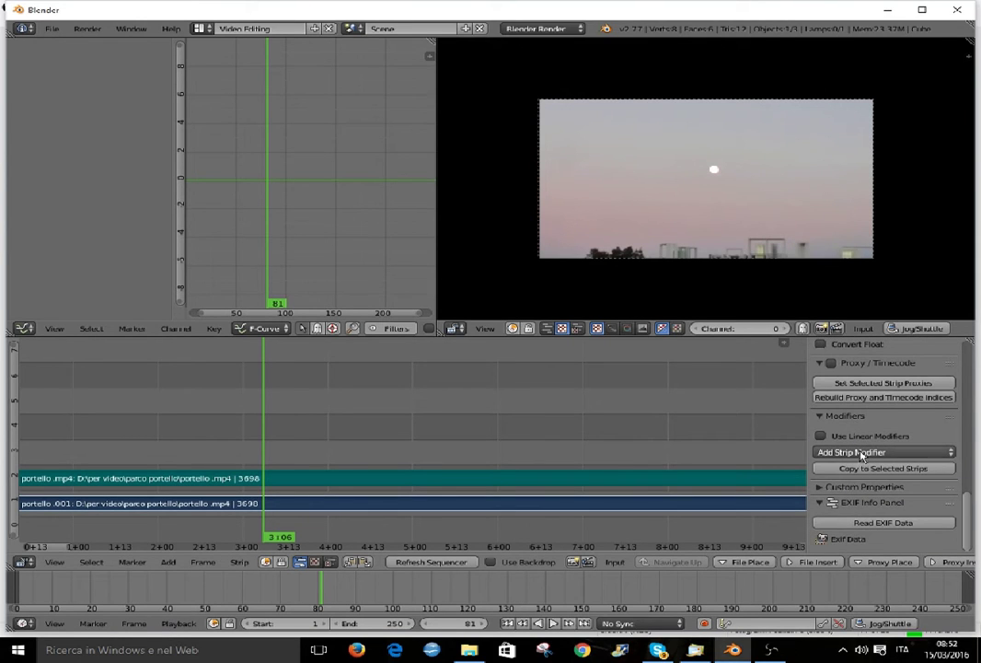
click(863, 452)
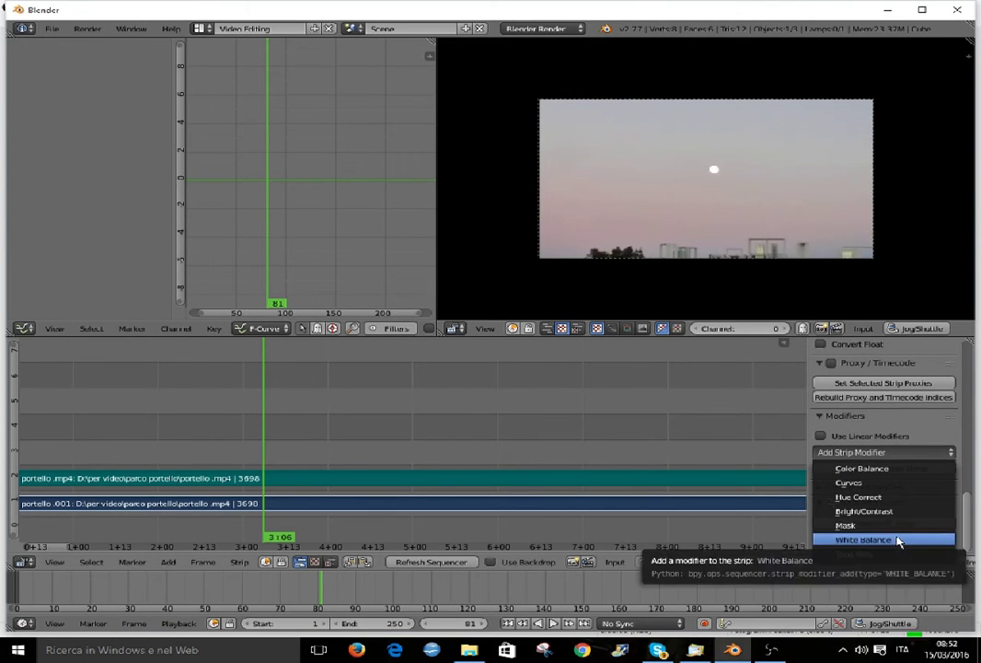
click(898, 541)
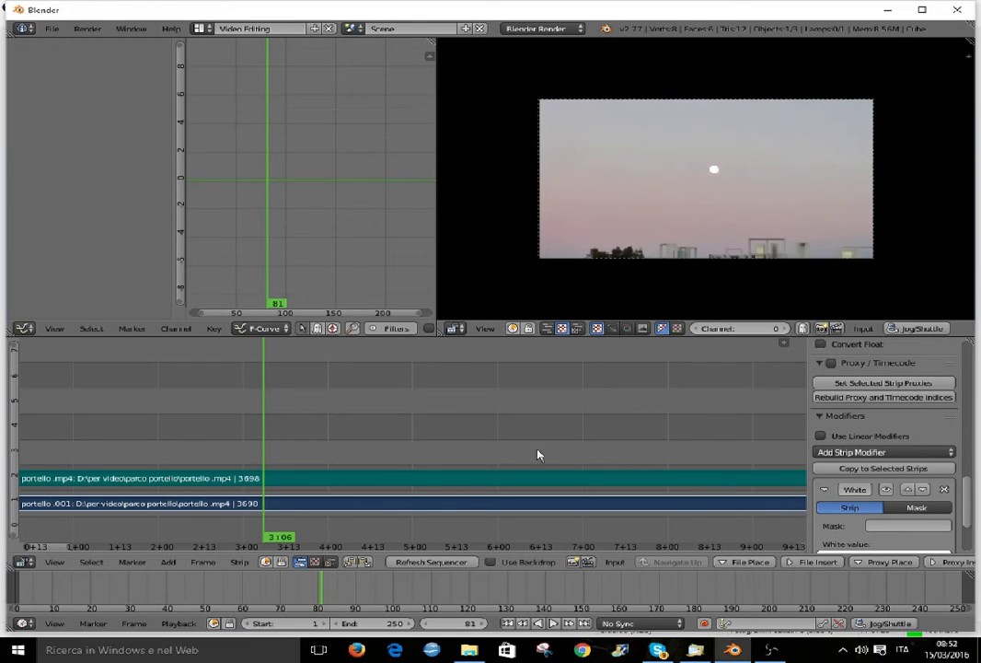
On portello.001 at frame 219, eyedrop the white van as the White Balance white value.
right_click(328, 511)
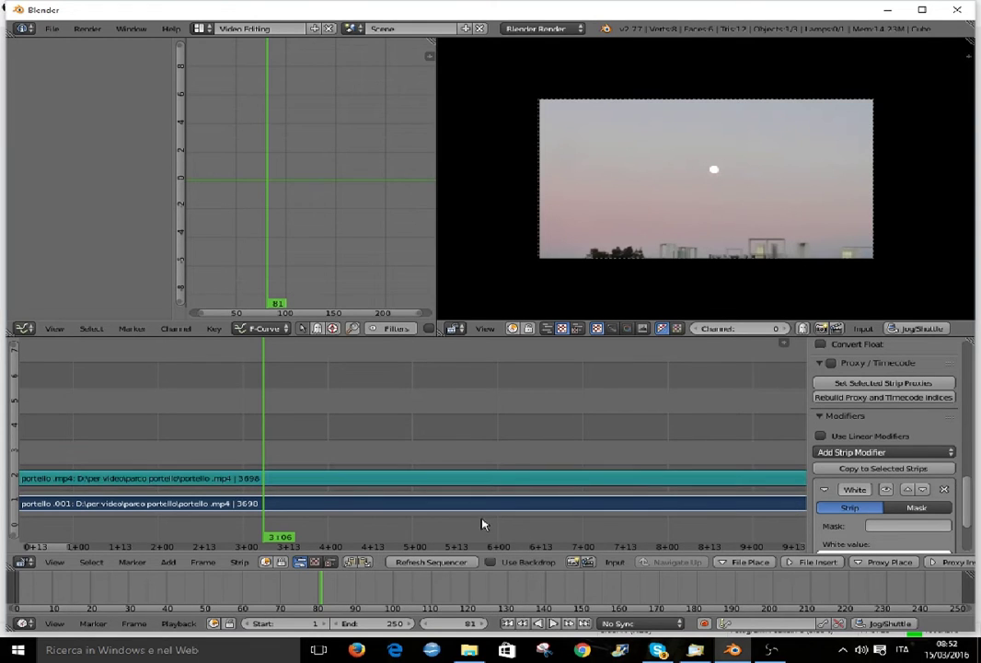
scroll(865, 417, down, 2)
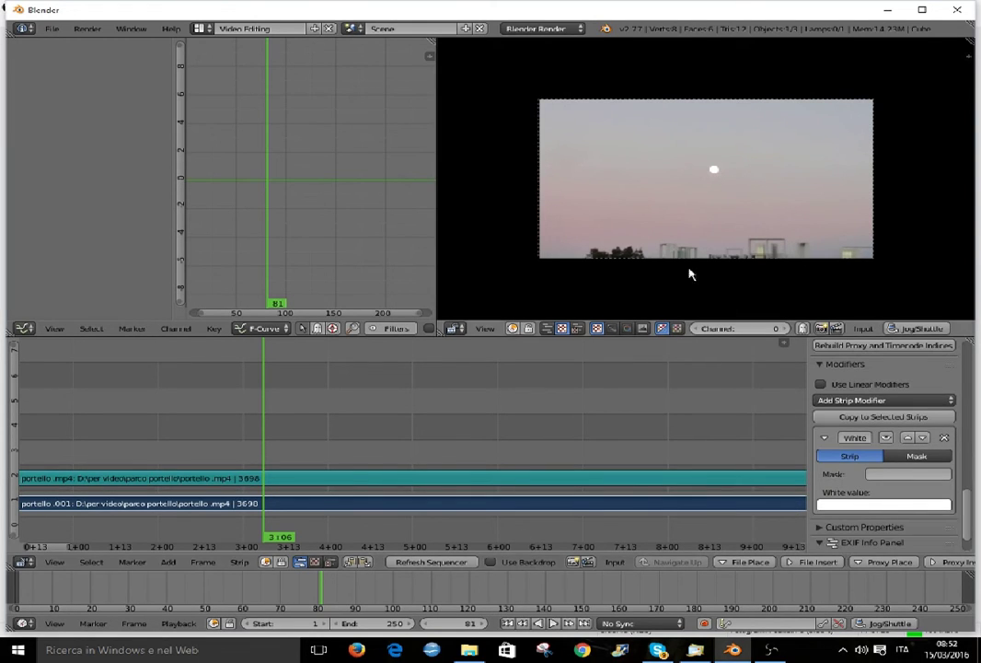
click(733, 429)
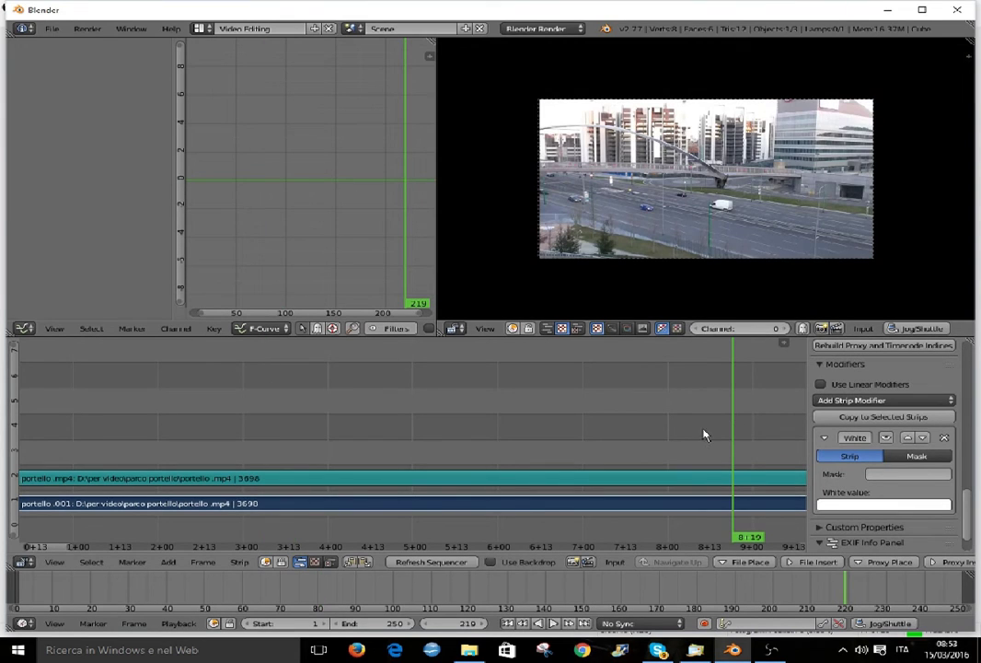
click(882, 505)
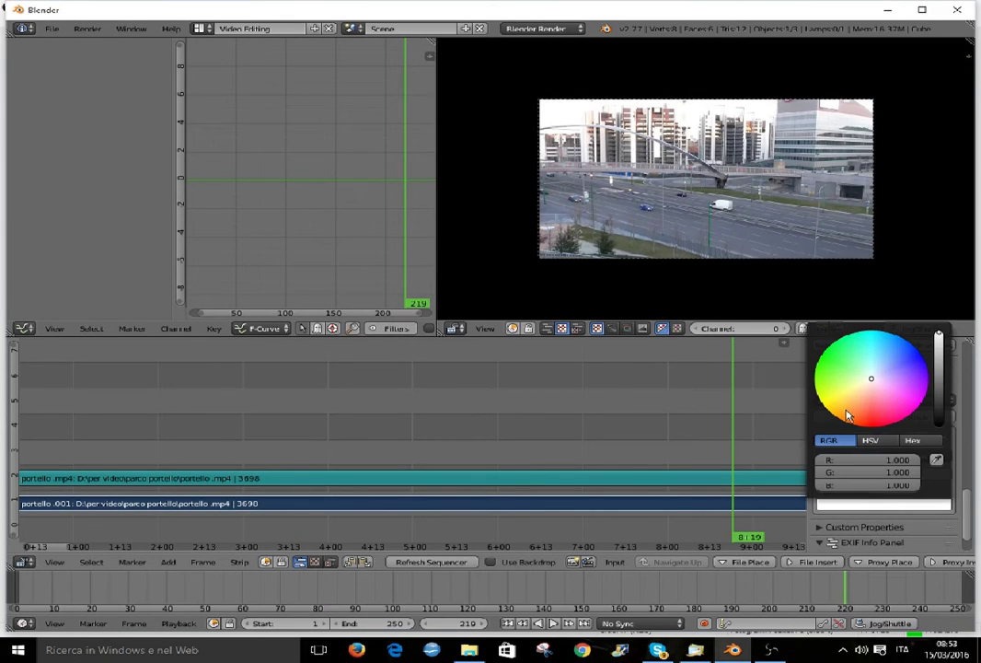
click(847, 416)
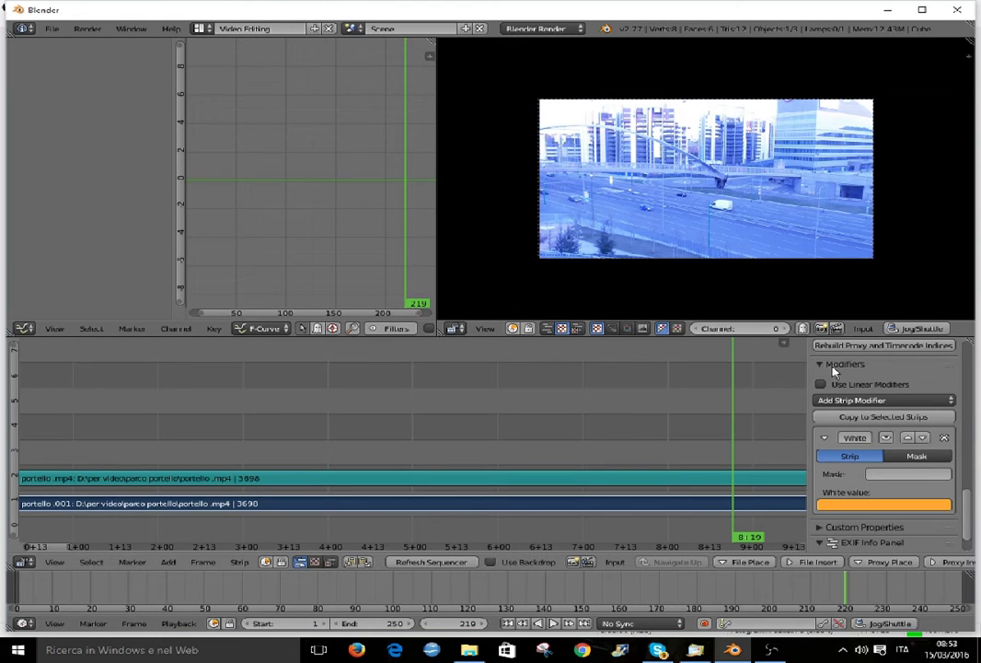
click(918, 506)
click(726, 197)
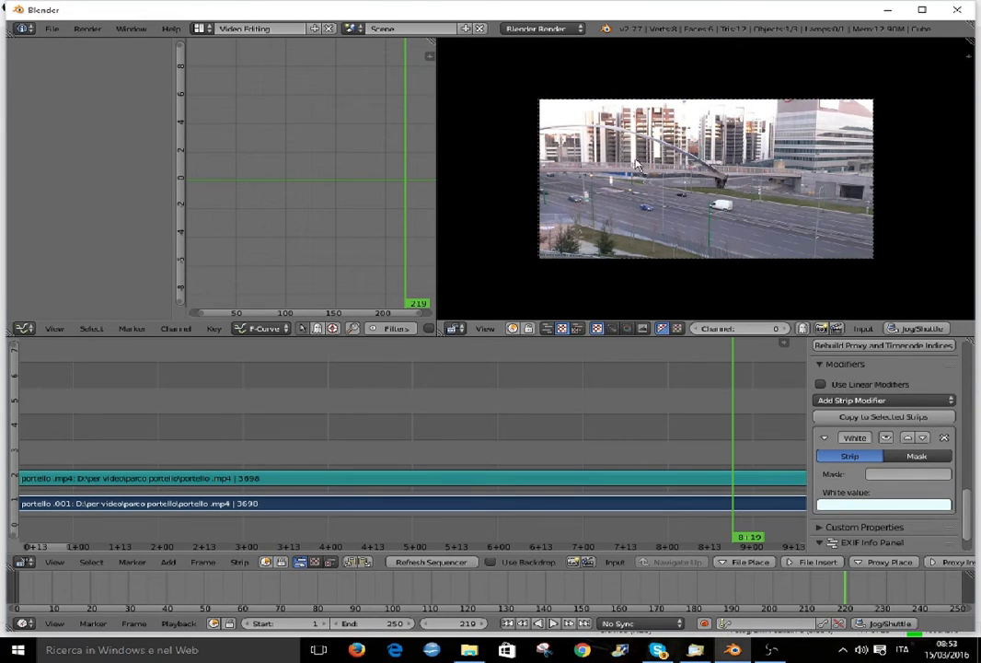
scroll(727, 248, up, 1)
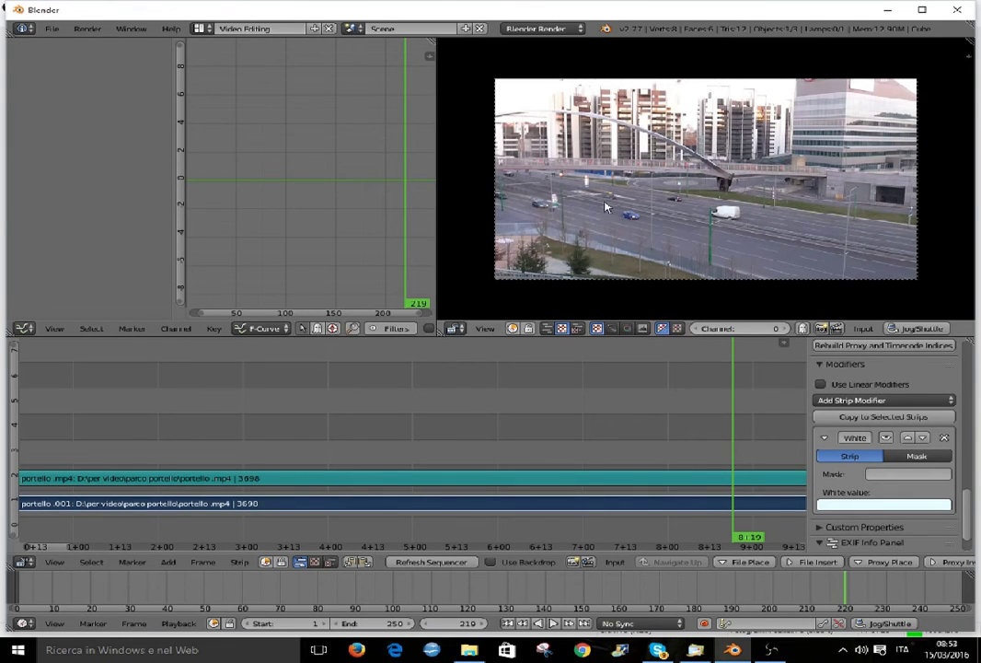
scroll(770, 405, down, 1)
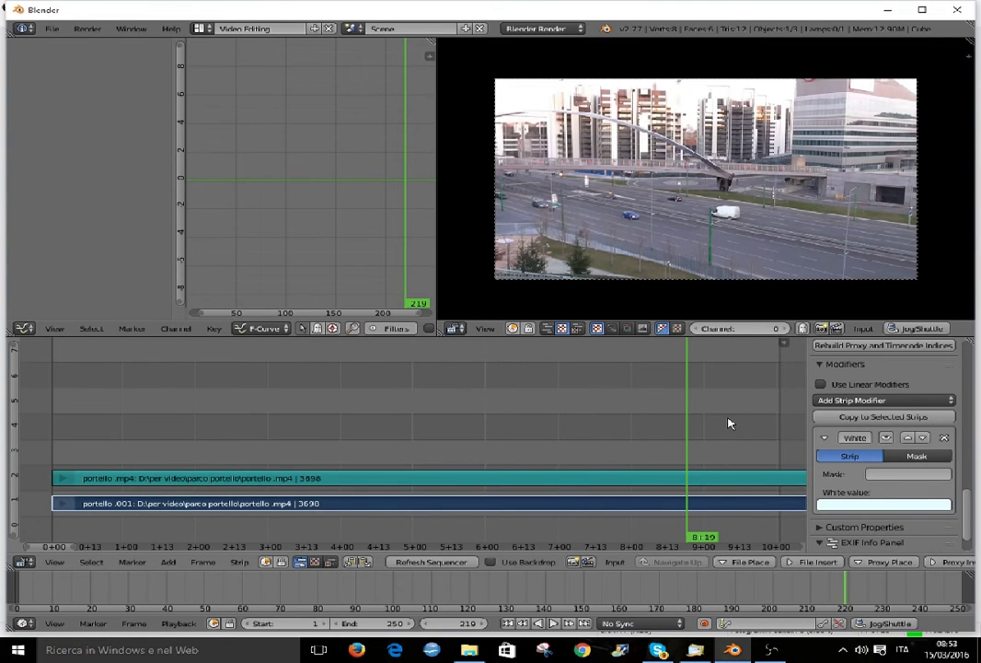
scroll(729, 423, down, 1)
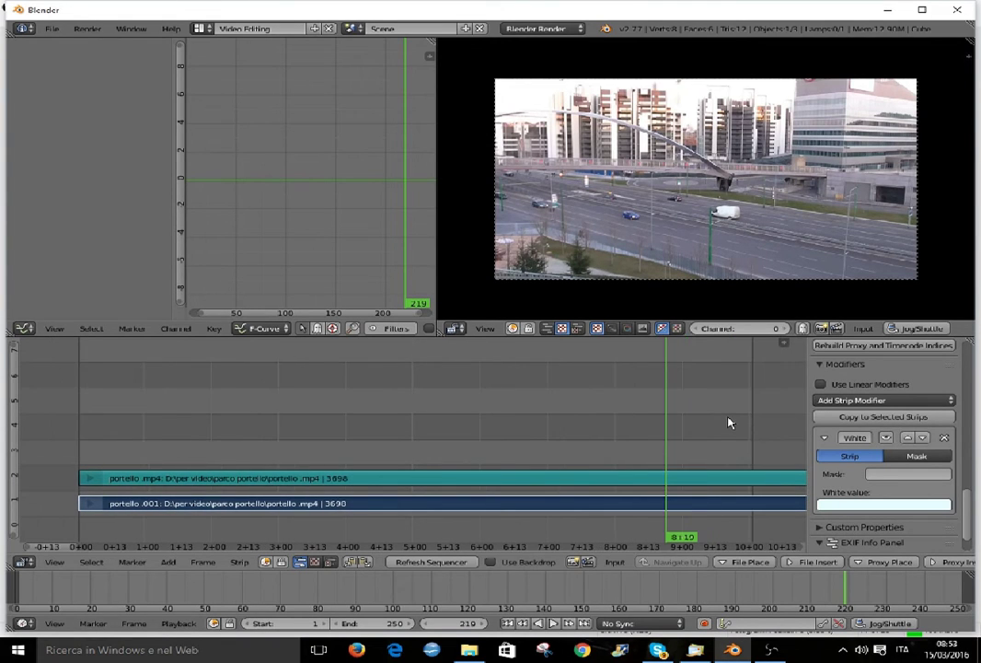
Replace the White Balance modifier with a Tonemap modifier of type R/h Simple.
click(946, 438)
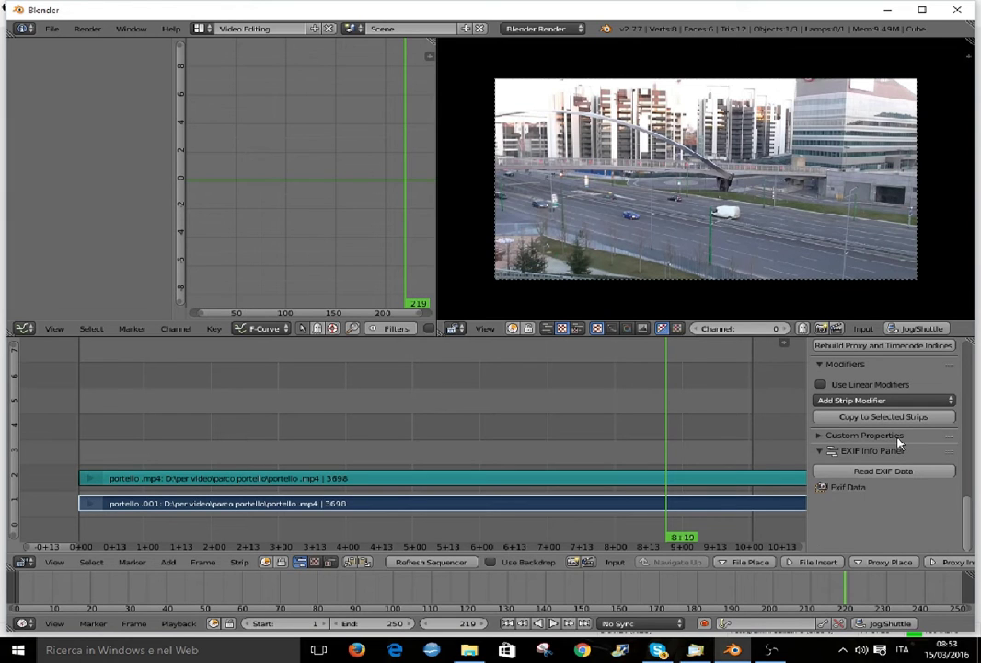
click(882, 401)
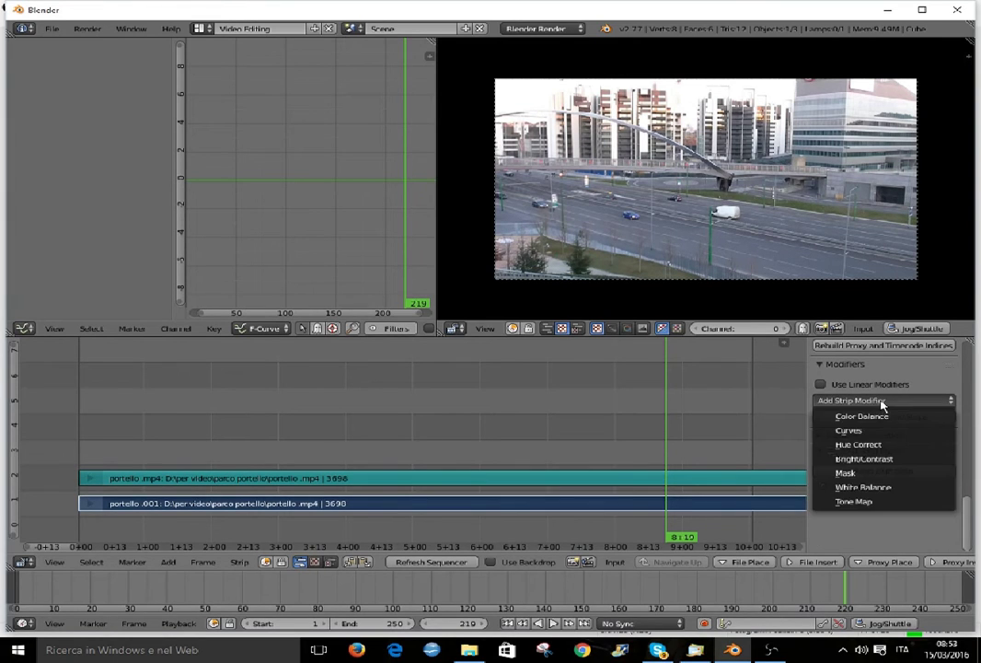
click(880, 503)
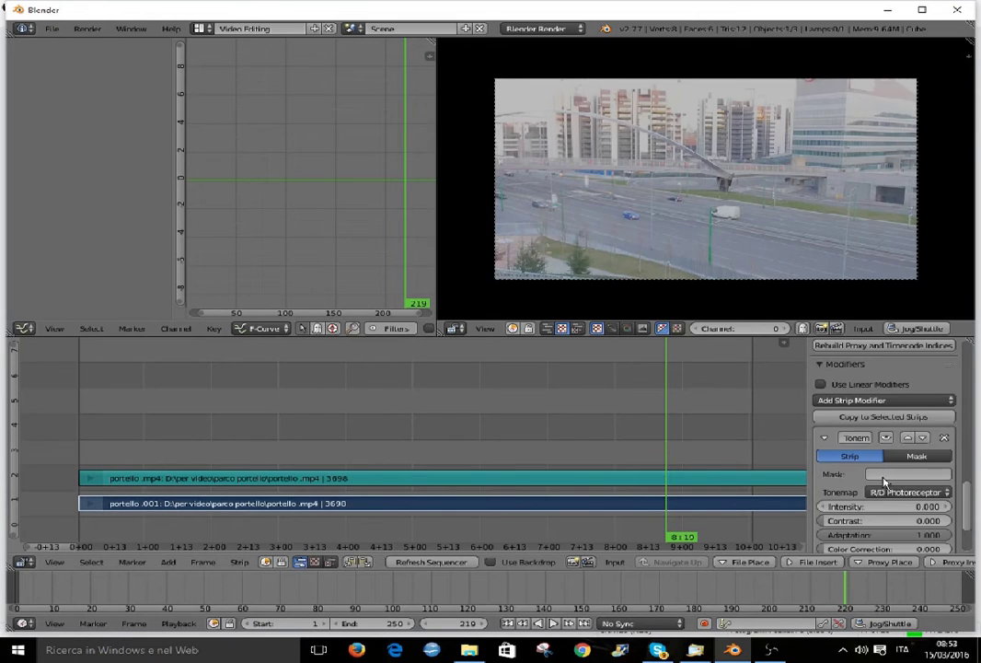
scroll(882, 484, down, 2)
scroll(884, 480, down, 2)
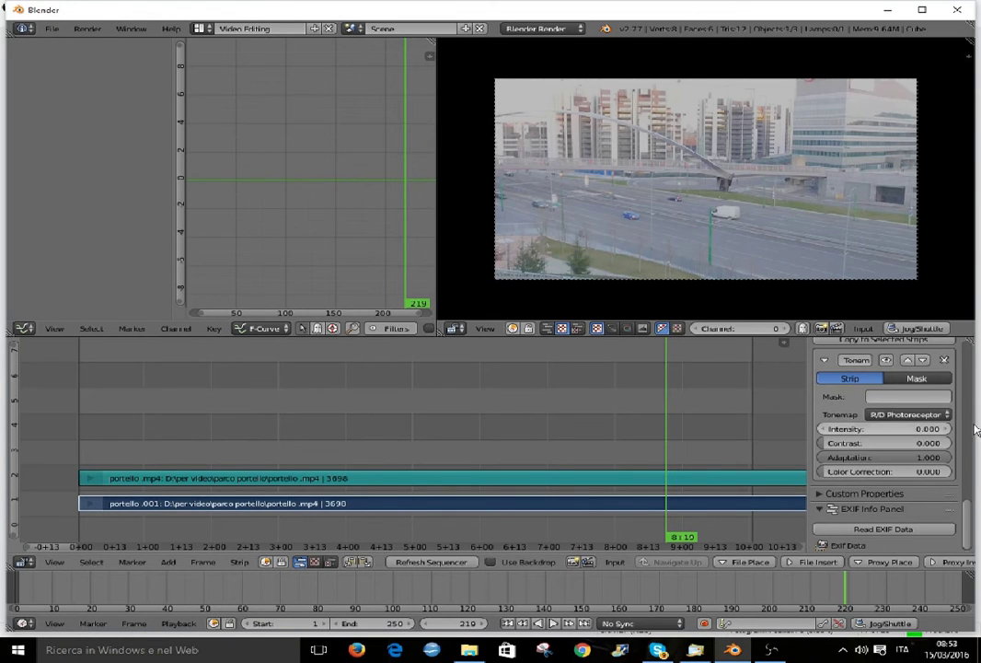
click(902, 415)
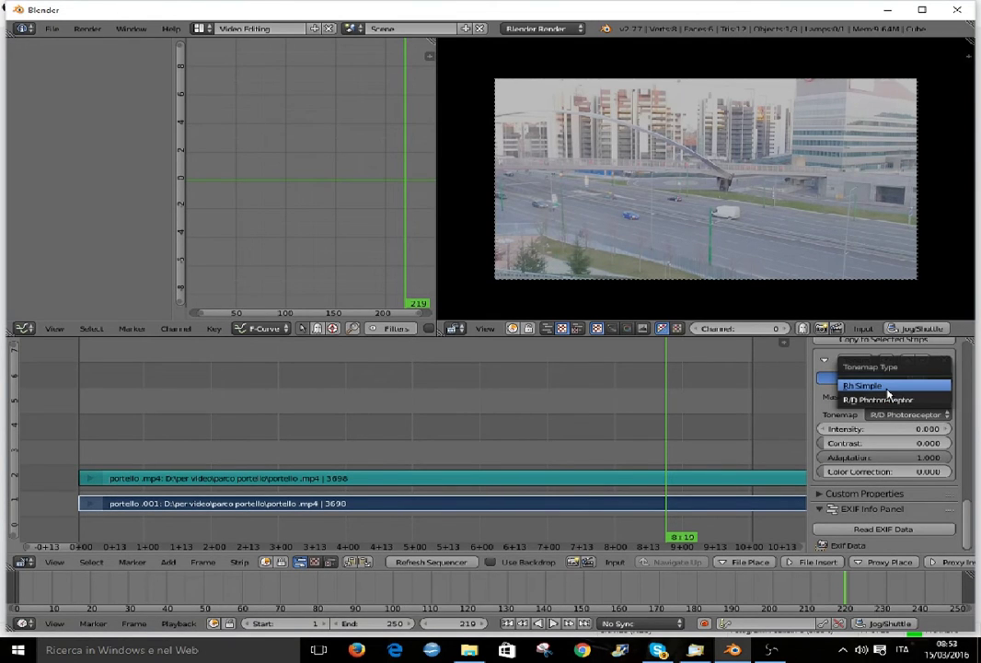
click(888, 386)
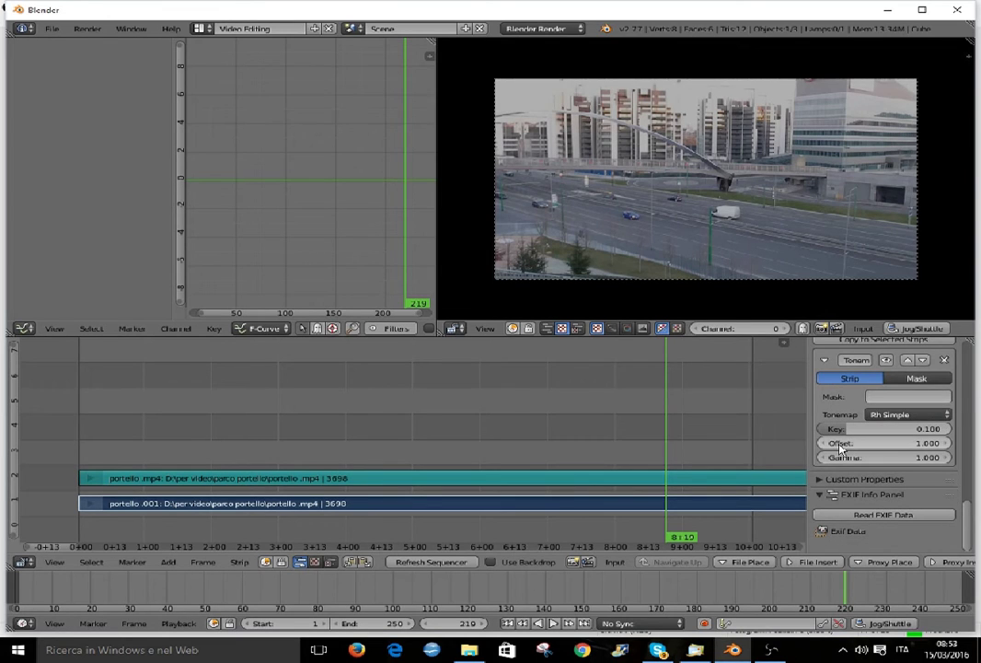
Raise the tone map offset and set gamma to 0.800.
mouse_move(921, 448)
mouse_down()
mouse_move(953, 447)
mouse_move(948, 457)
mouse_move(874, 465)
mouse_up()
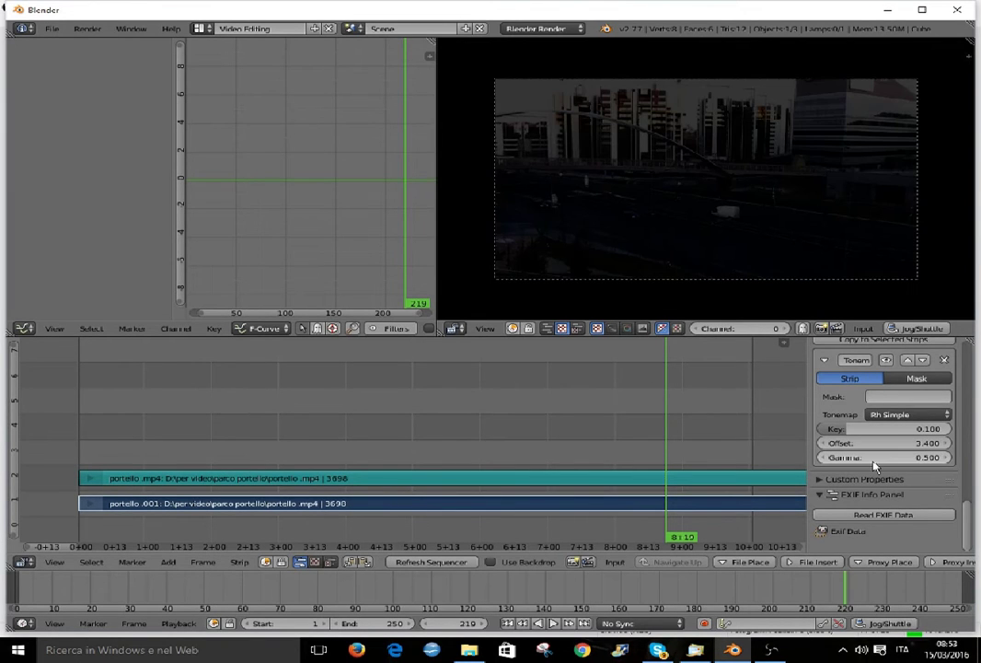
drag(948, 458, 962, 457)
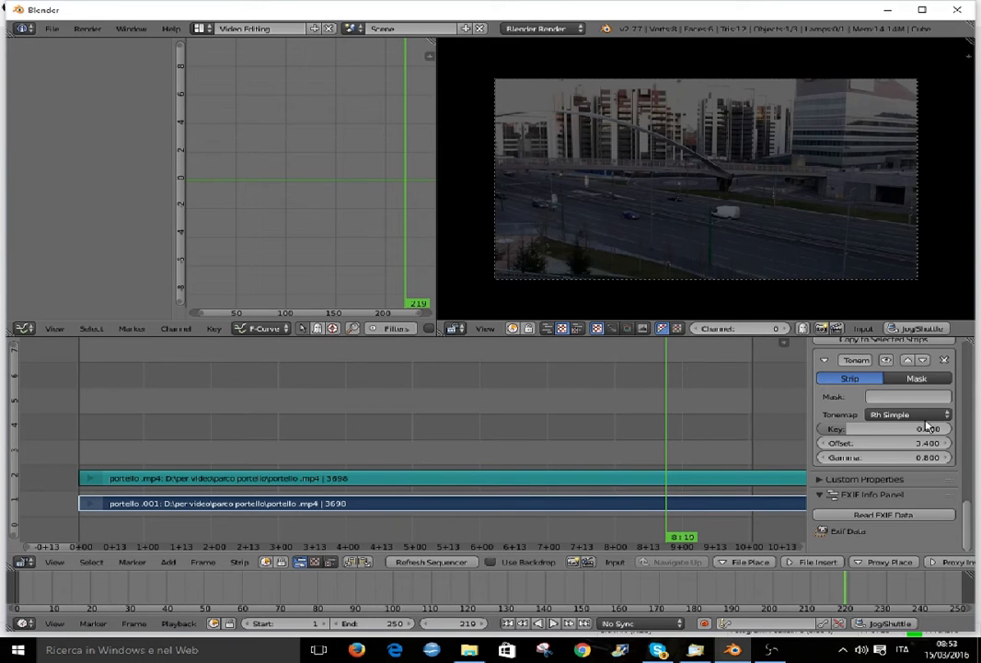
click(919, 415)
Switch tone mapping to R/D Photoreceptor with contrast 0.004 and colour correction 0.240.
click(902, 399)
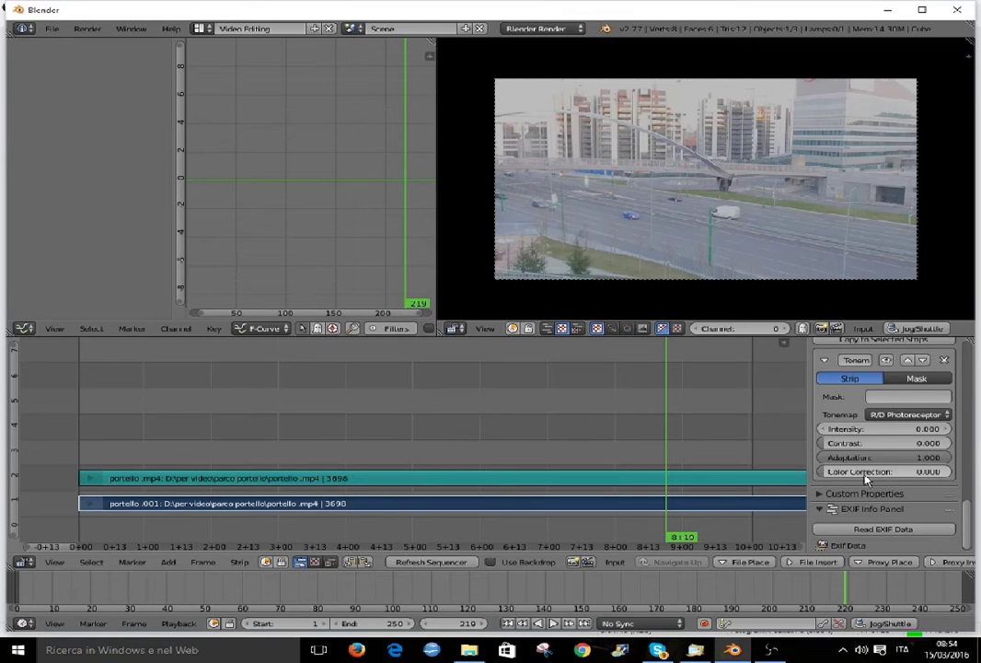
mouse_move(881, 443)
mouse_down()
mouse_move(884, 457)
mouse_move(912, 429)
mouse_up()
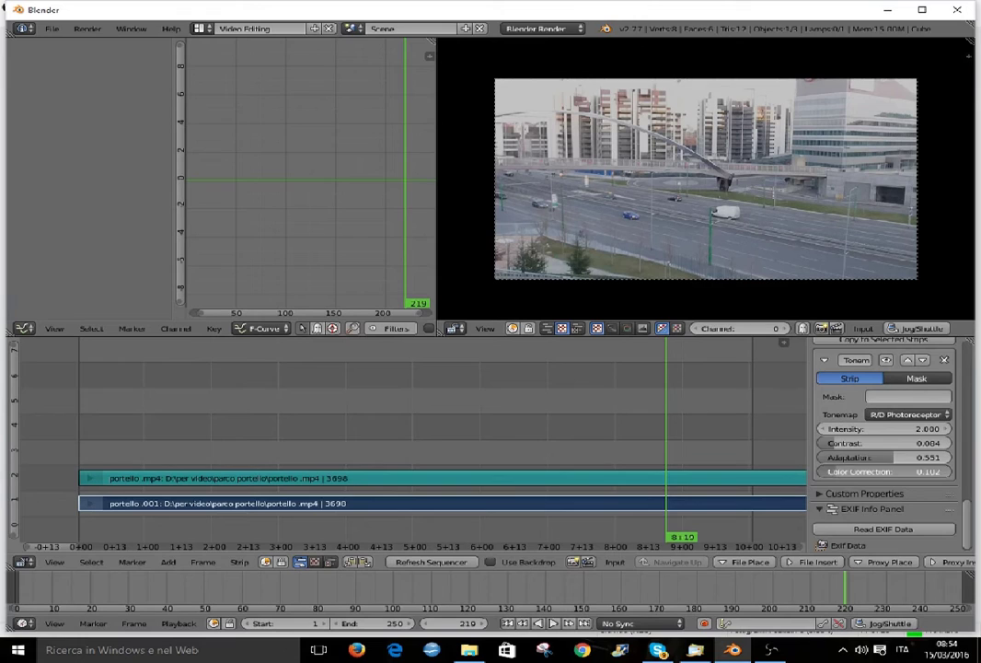
drag(851, 471, 884, 471)
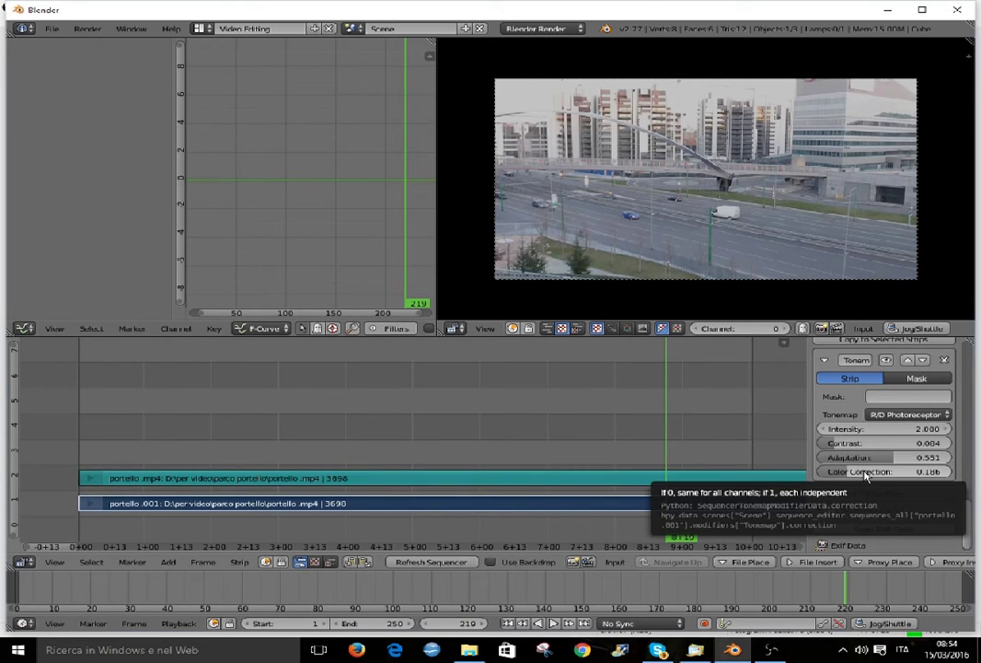
drag(884, 471, 911, 471)
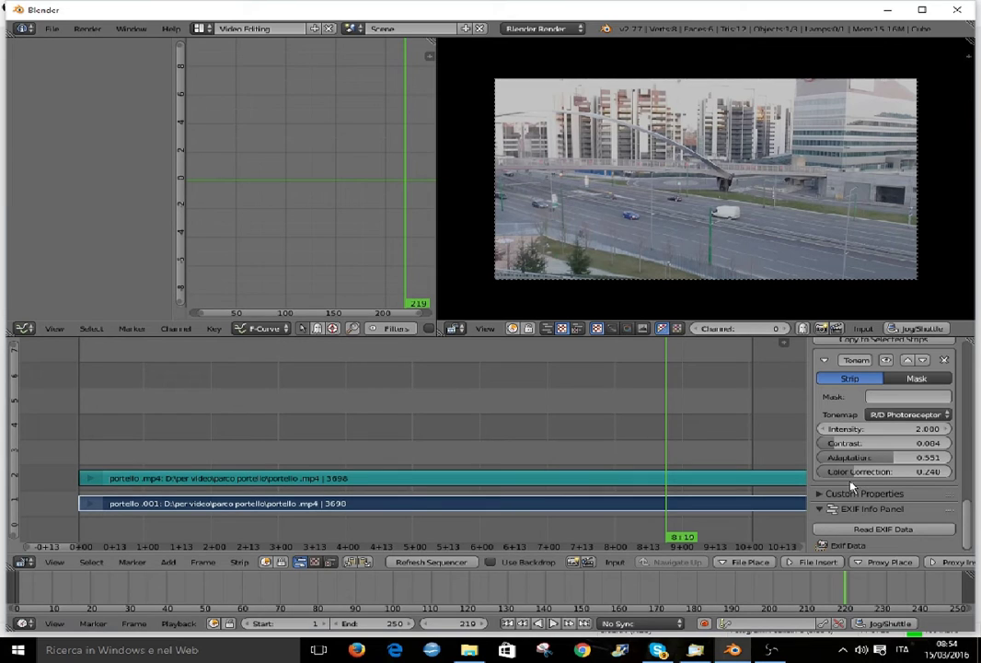
Preview the tone-mapped clip at frames 200 and 209.
click(616, 451)
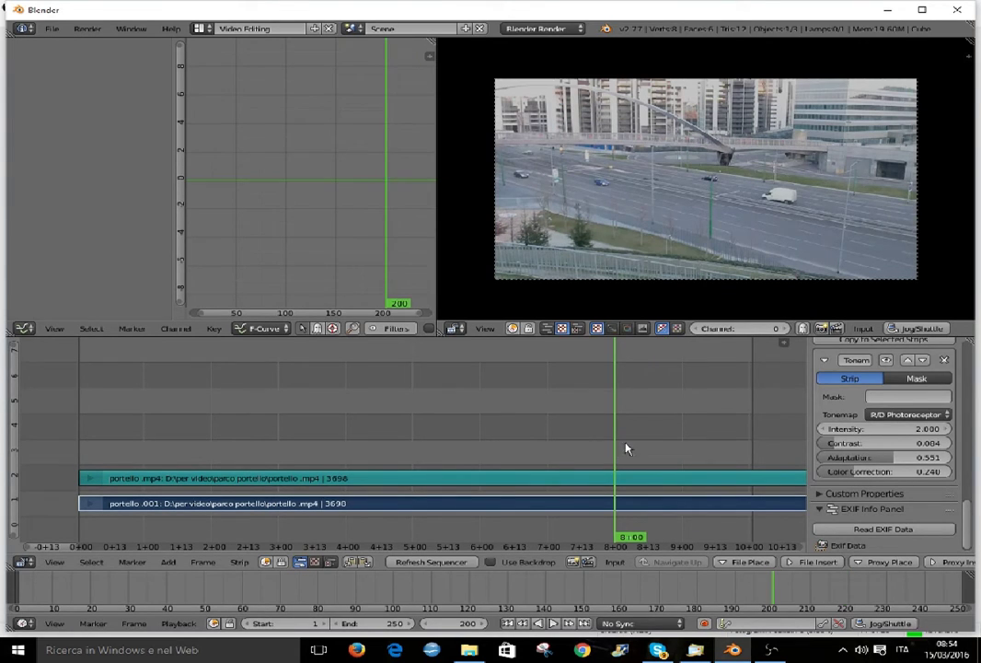
click(640, 446)
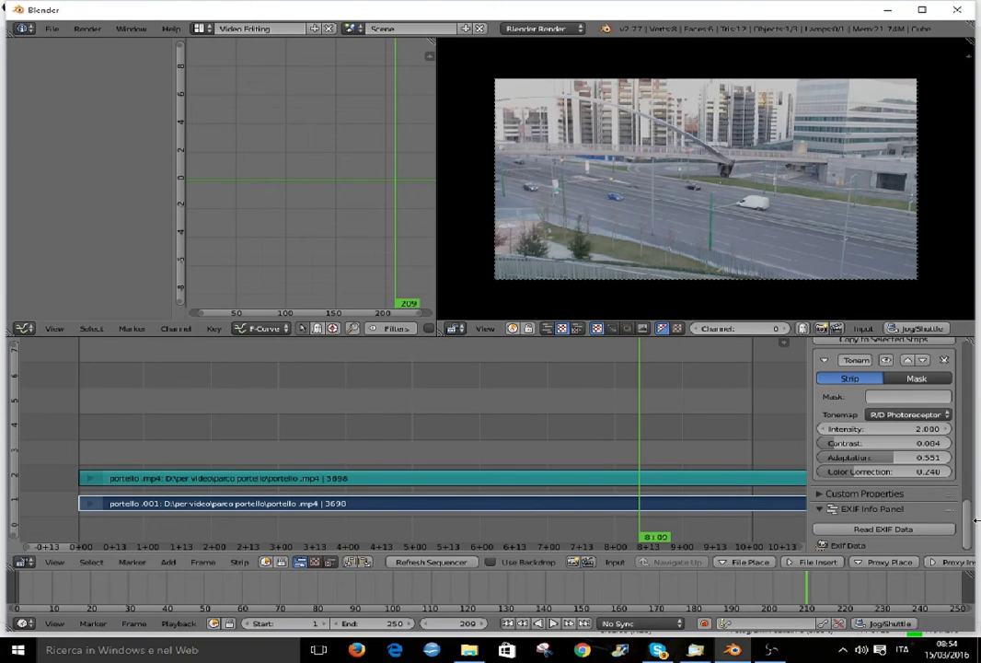
drag(969, 525, 968, 497)
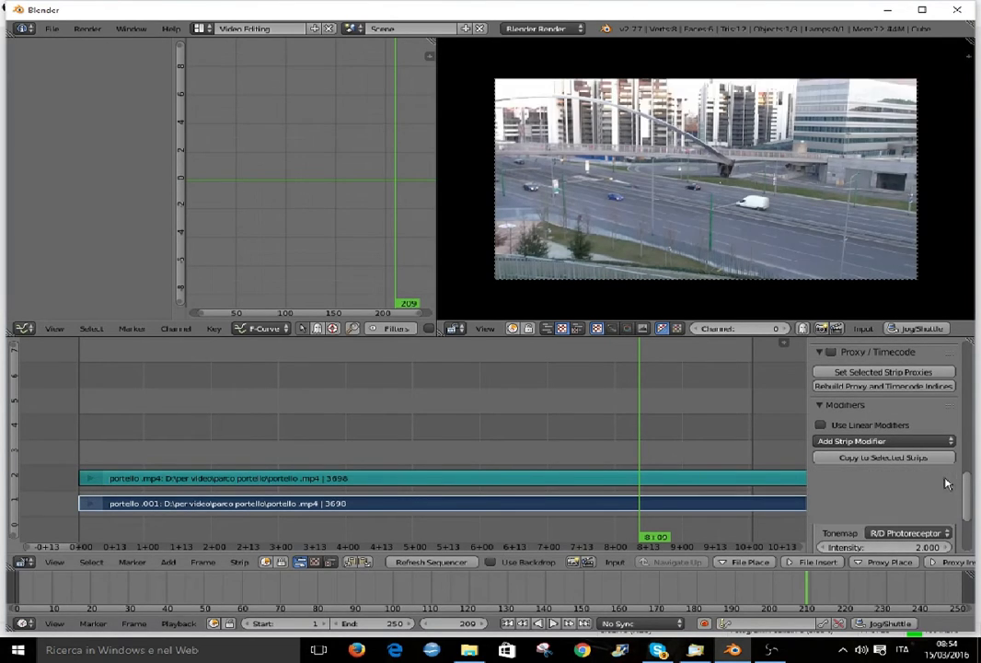
Remove the Tonemap modifier, set frame 149 and select all strips left of it.
click(946, 480)
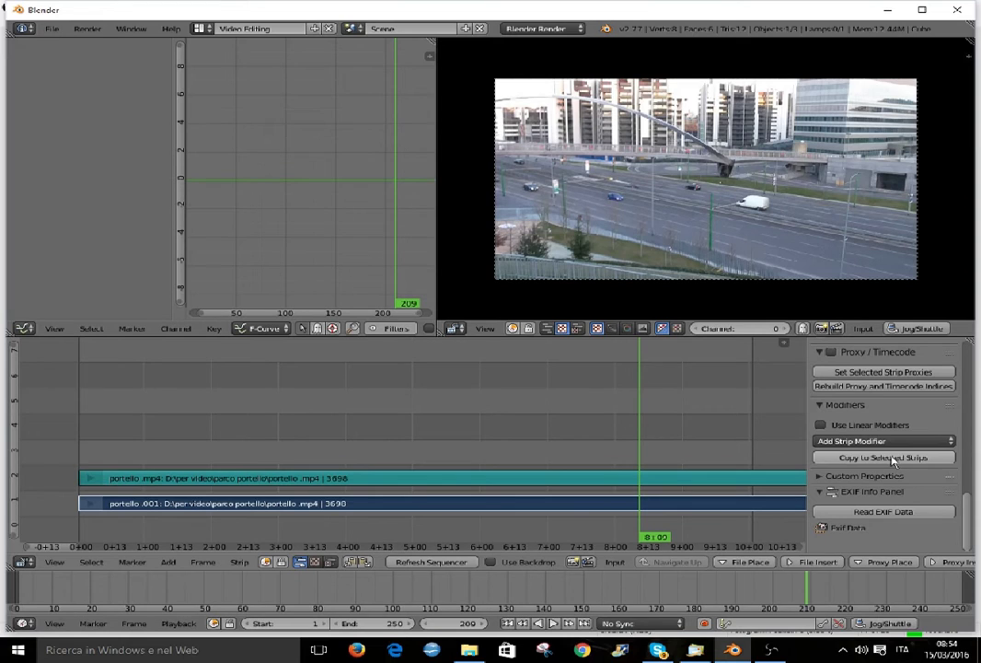
click(478, 416)
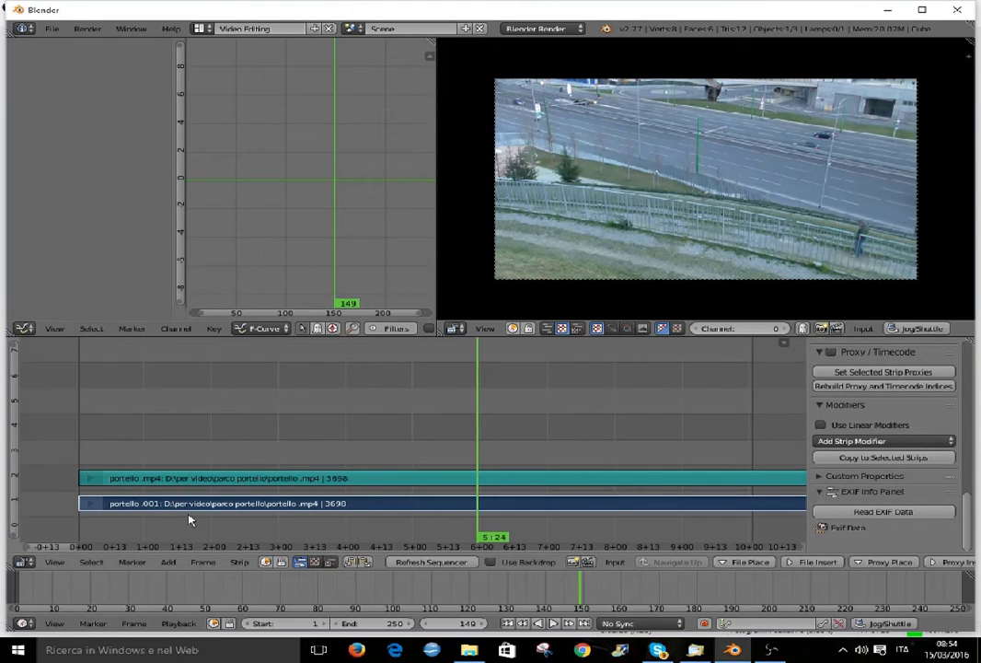
click(92, 561)
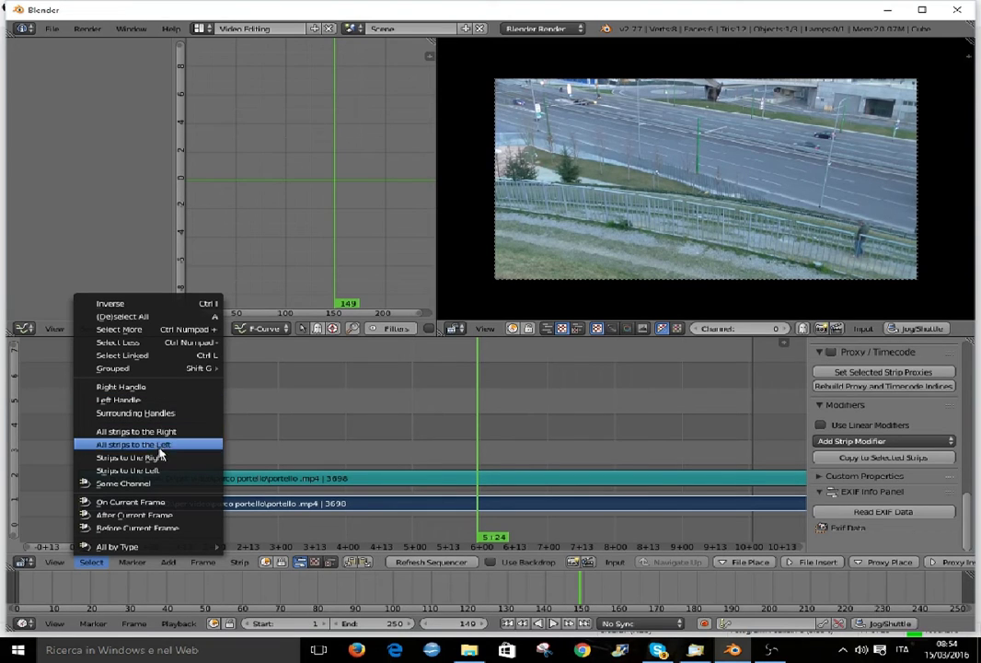
click(158, 447)
Add portello vlog.mp4 at frame 149, scrub to frame 137 and select portello .001.
click(168, 562)
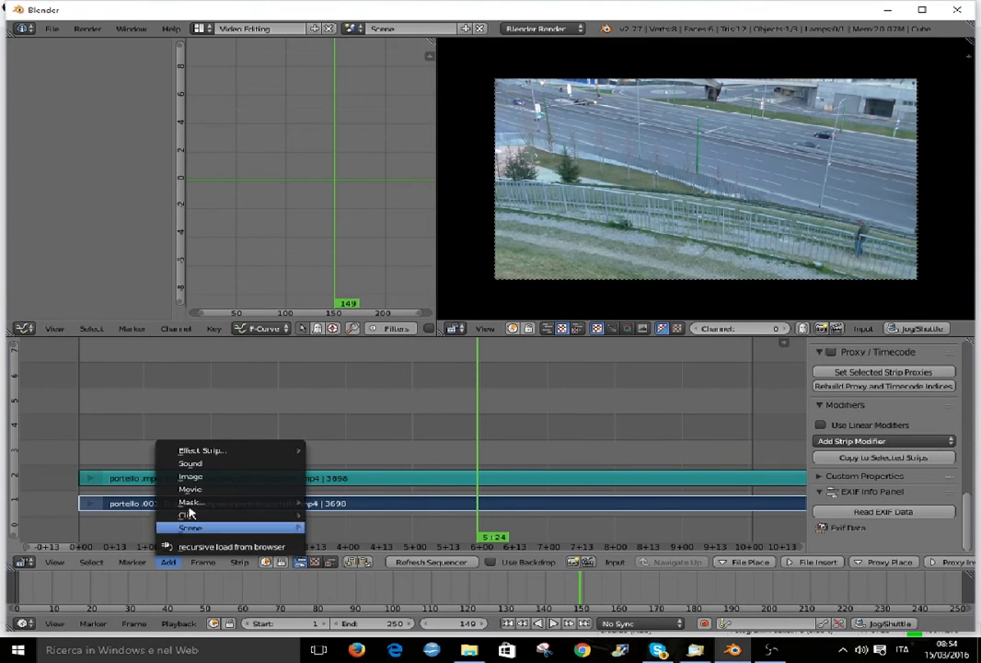
click(193, 489)
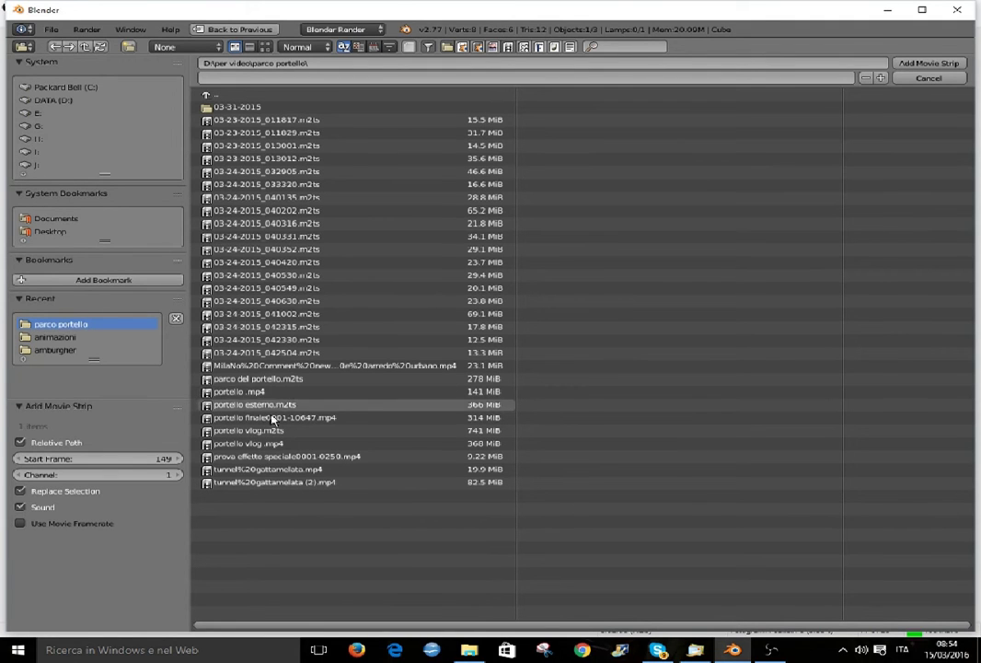
double_click(281, 446)
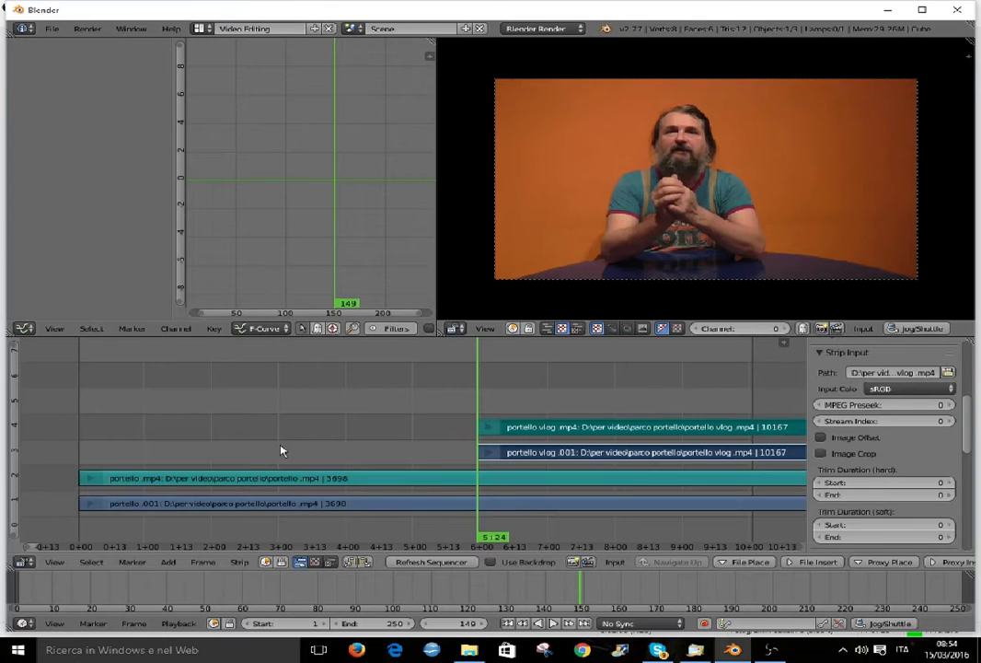
drag(566, 396, 446, 401)
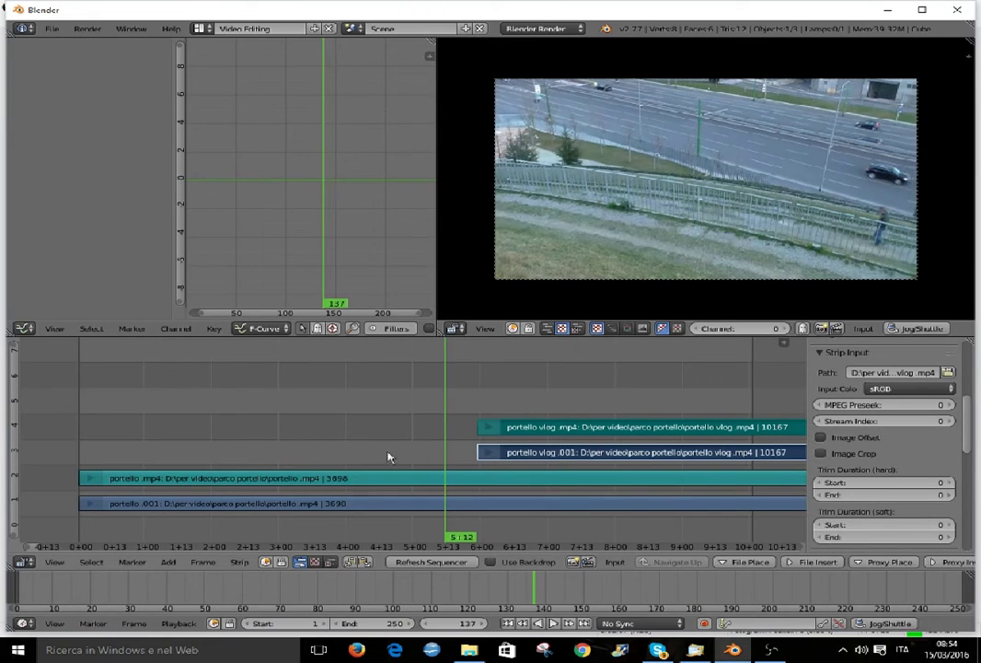
click(334, 505)
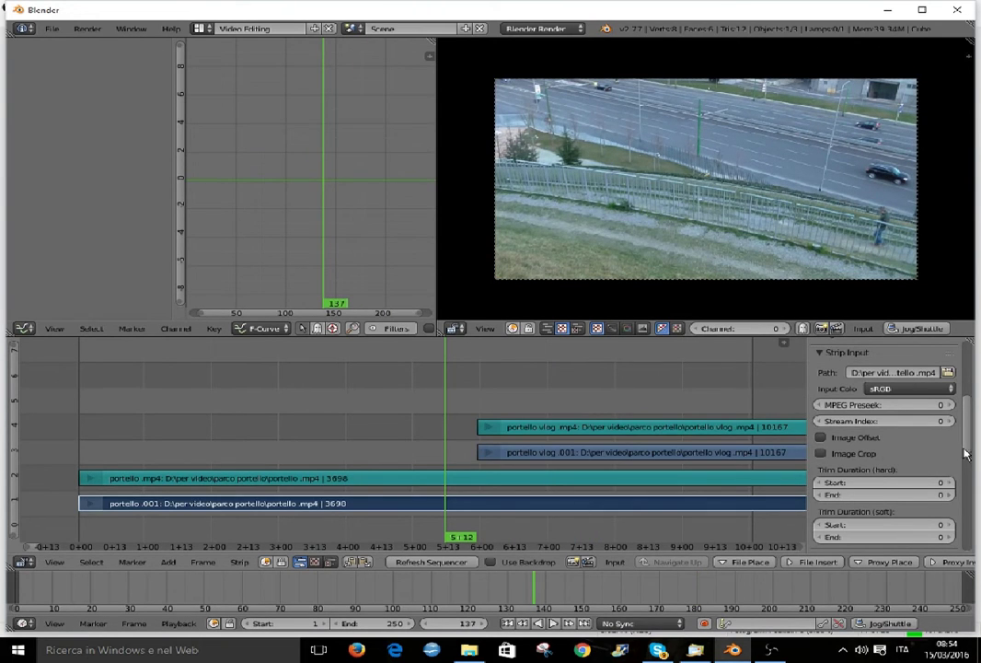
drag(967, 449, 965, 569)
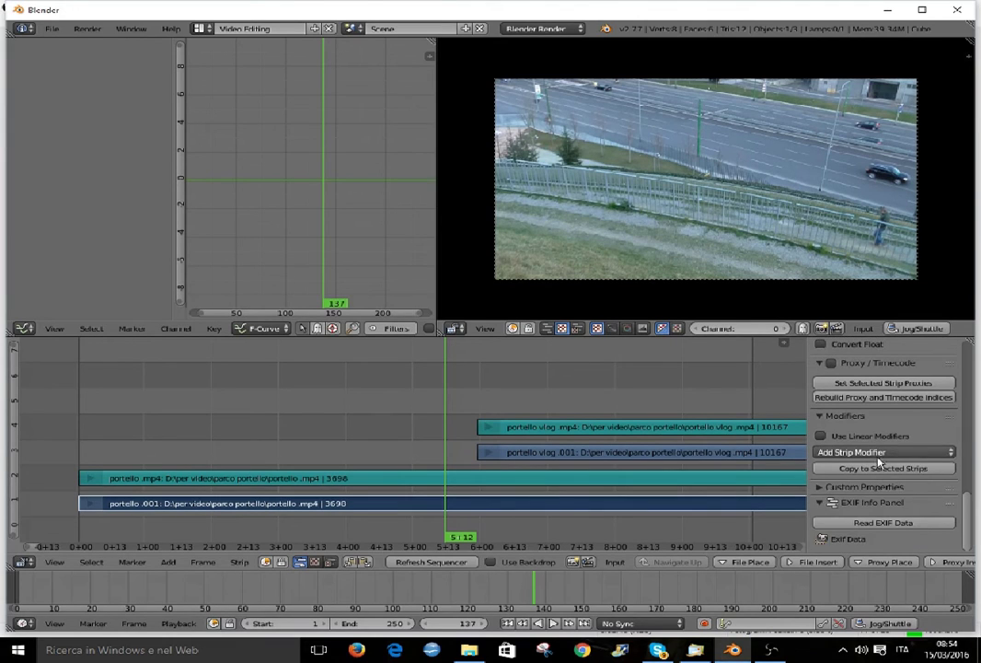
Add a Curves modifier to portello .001, pull the curve down to darken, and copy it.
click(879, 452)
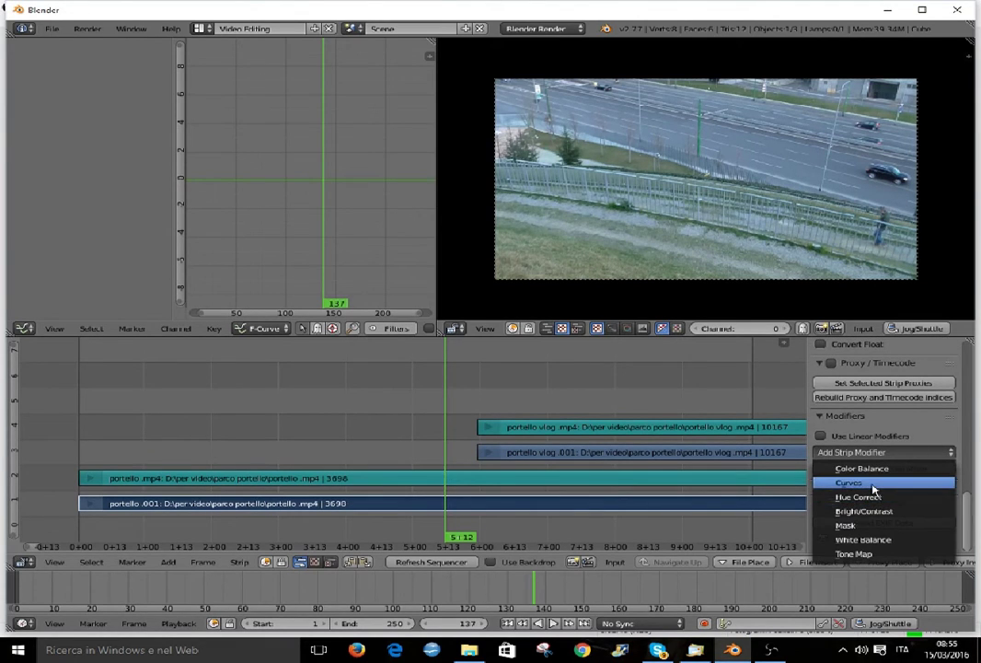
click(847, 483)
scroll(837, 507, down, 3)
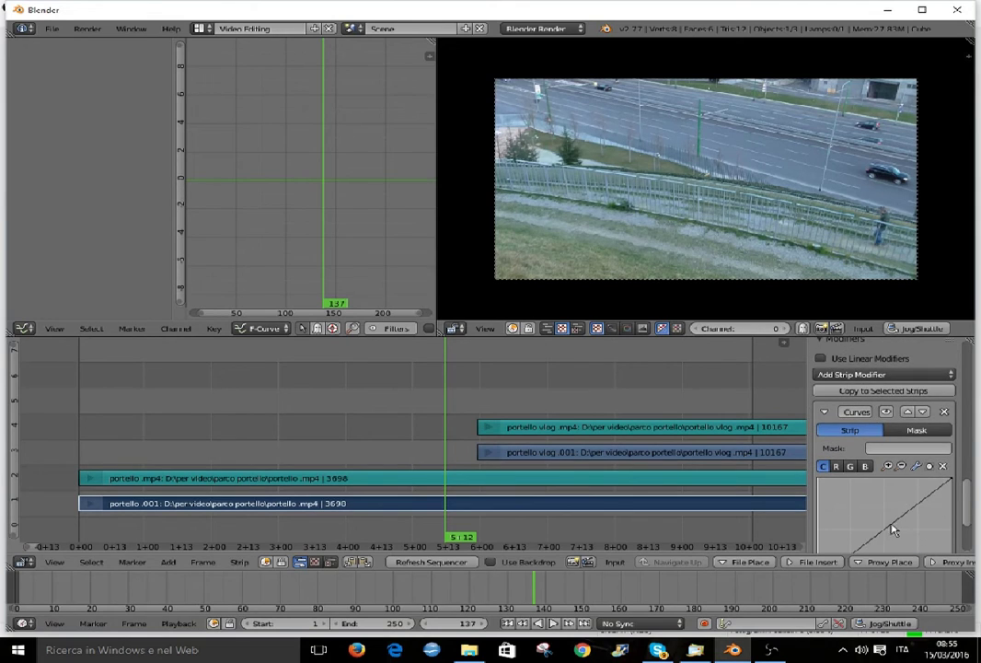
drag(921, 526, 908, 544)
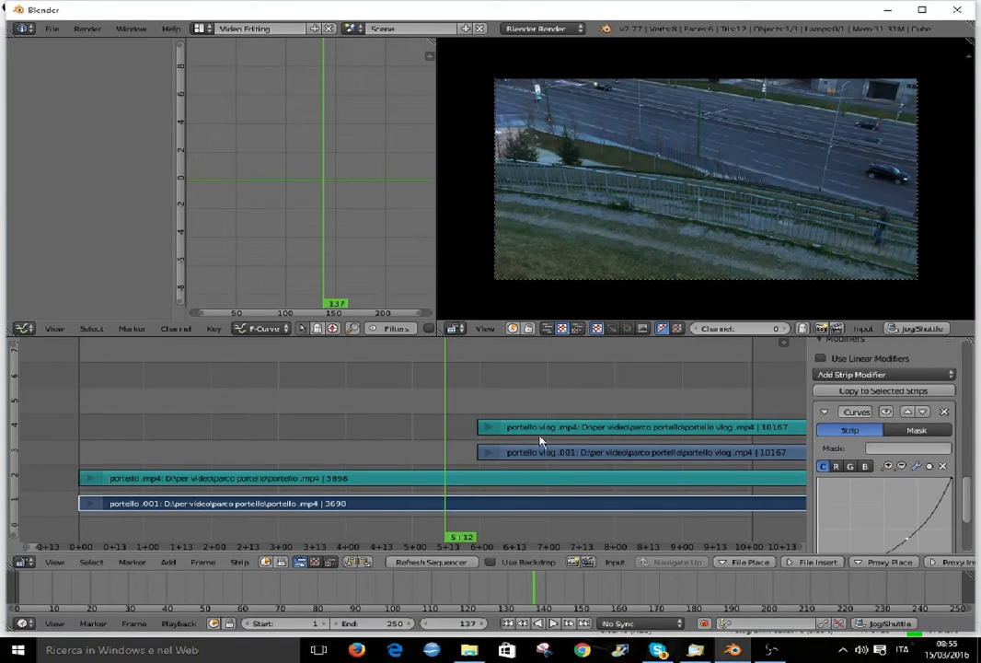
scroll(902, 448, up, 1)
scroll(907, 446, up, 1)
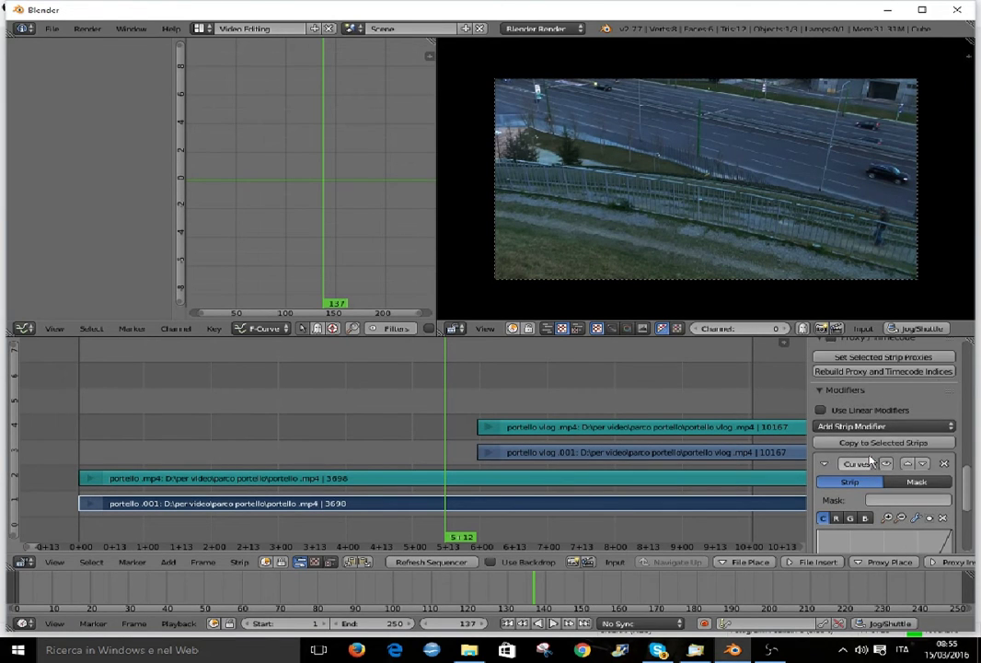
click(918, 442)
Select the upper portello vlog strip.
click(609, 429)
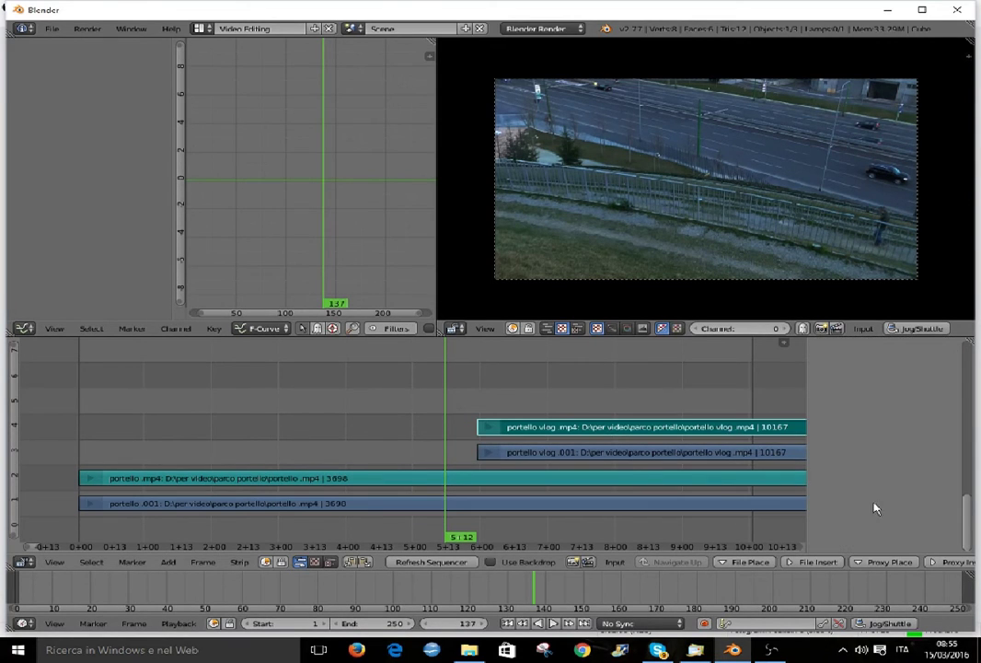
scroll(884, 442, up, 2)
scroll(875, 414, up, 1)
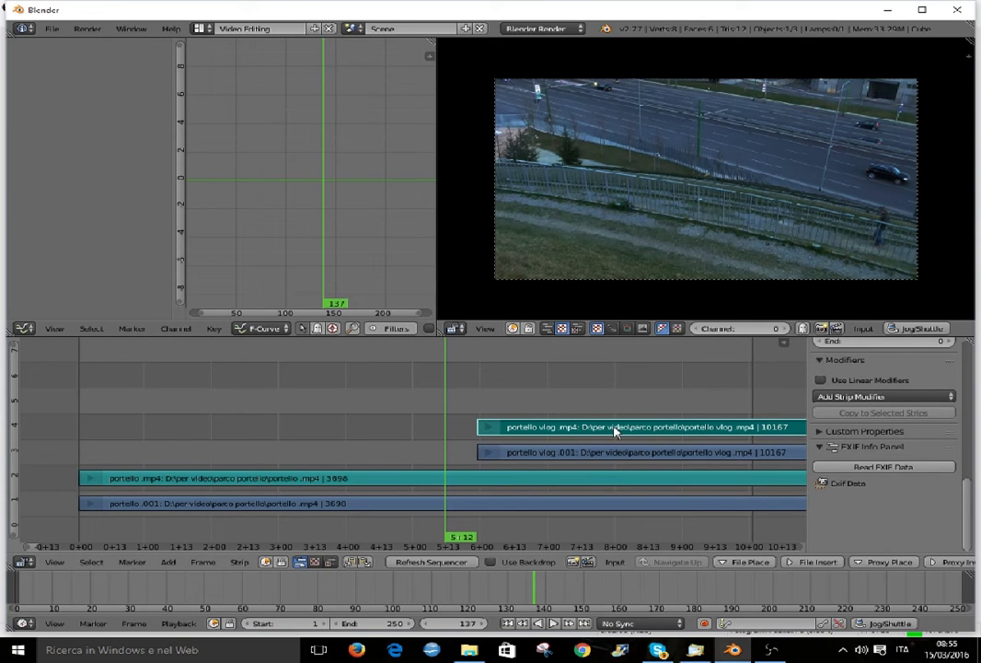
Add a Curves modifier to the portello vlog .001 strip.
click(615, 429)
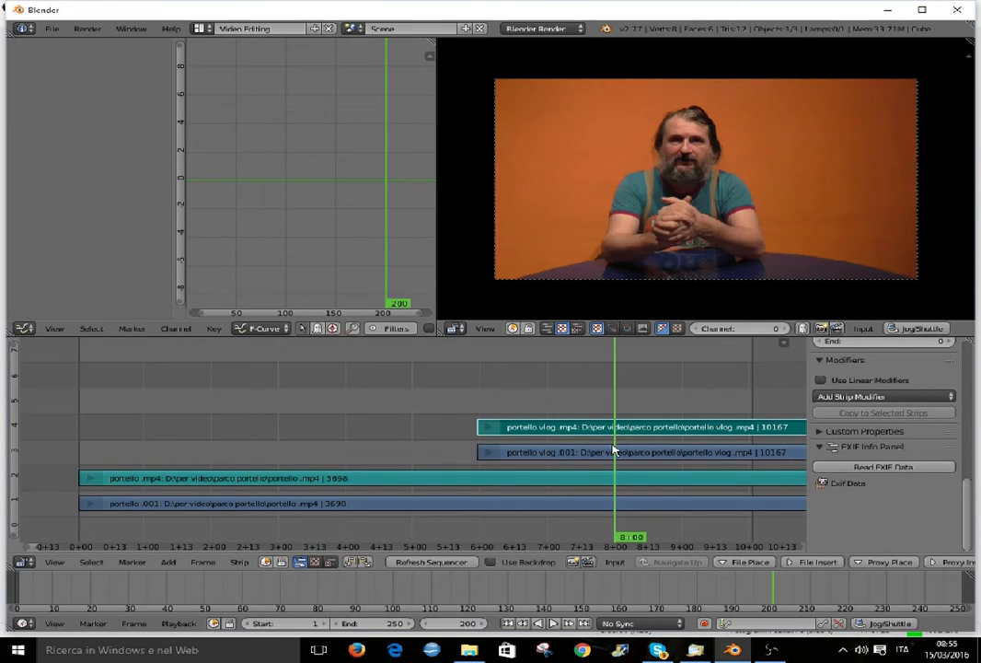
right_click(612, 453)
scroll(887, 486, down, 5)
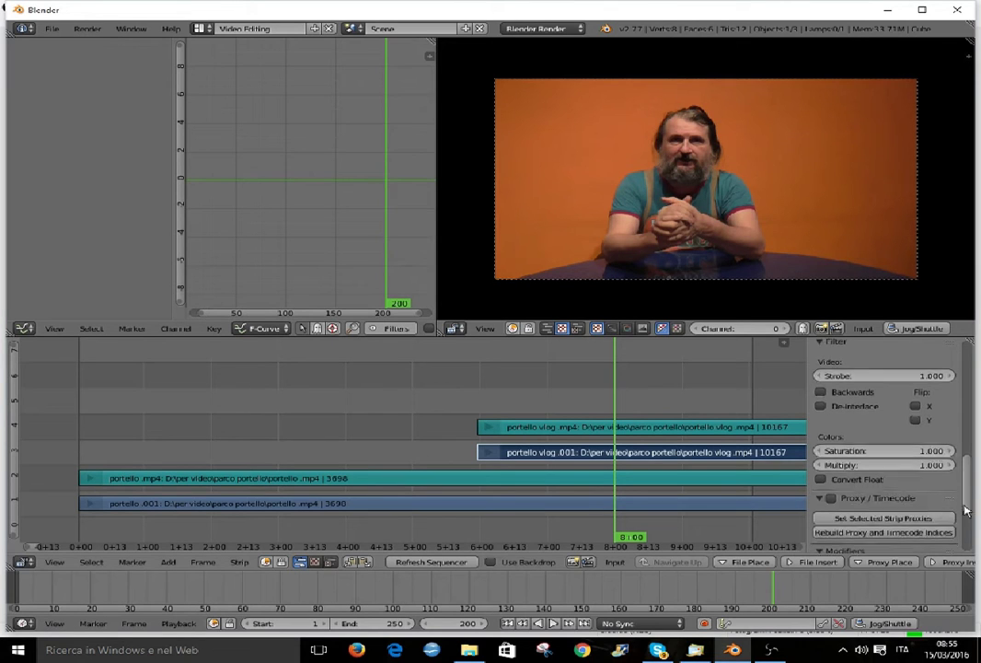
click(863, 463)
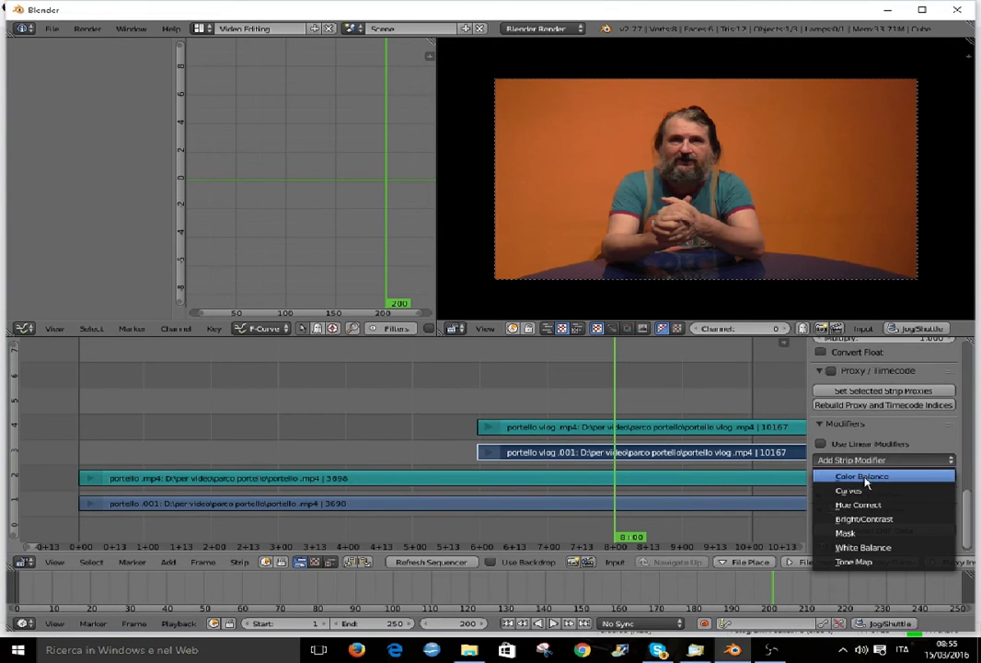
click(866, 491)
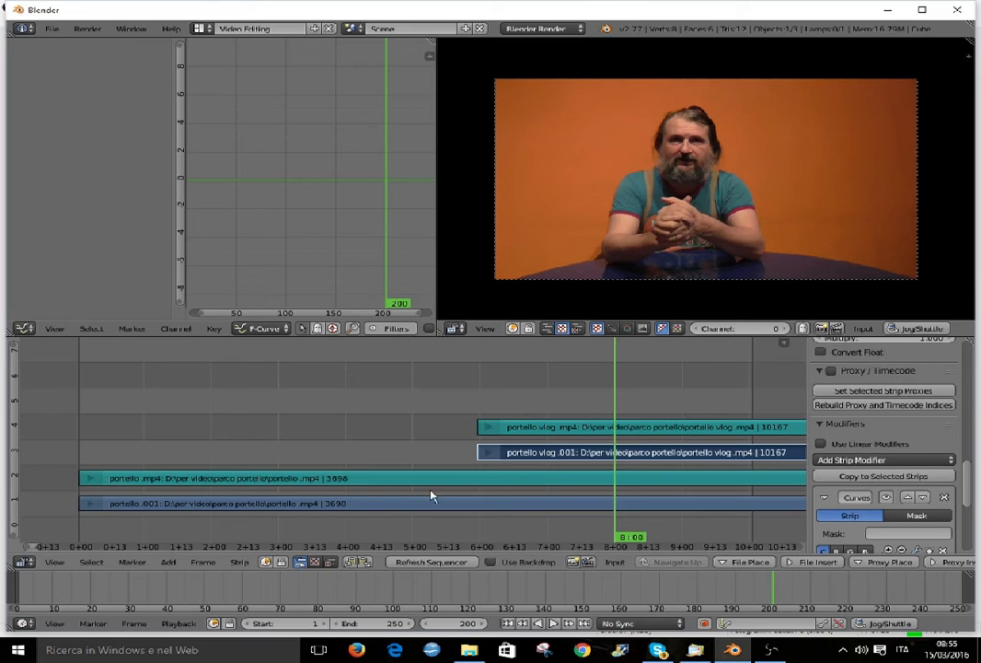
Copy the Curves modifier from portello vlog .001 onto the other selected strips.
right_click(399, 504)
right_click(549, 454)
click(427, 449)
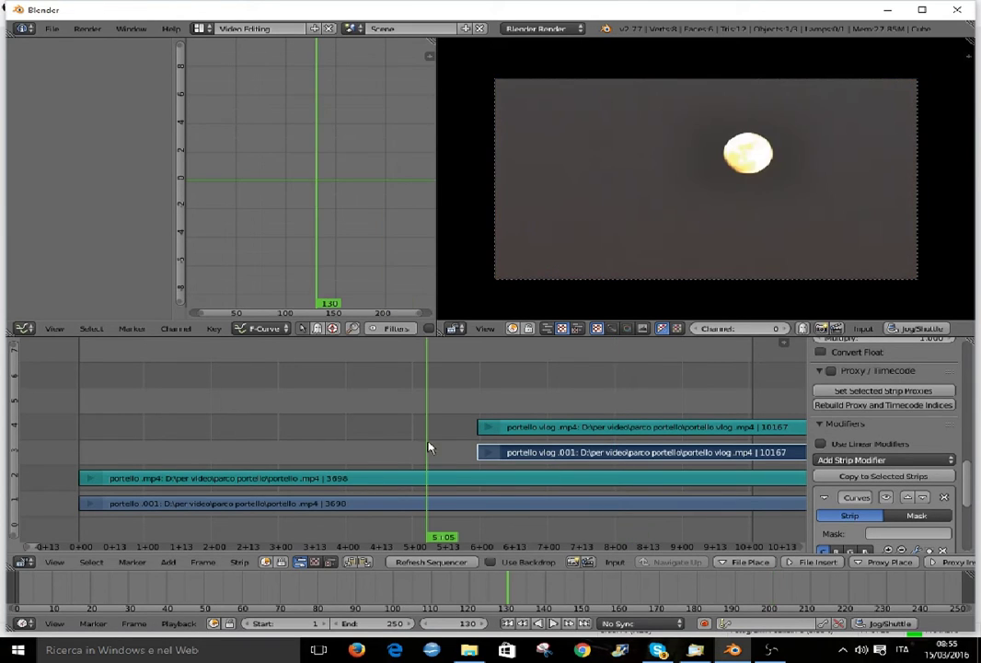
click(414, 512)
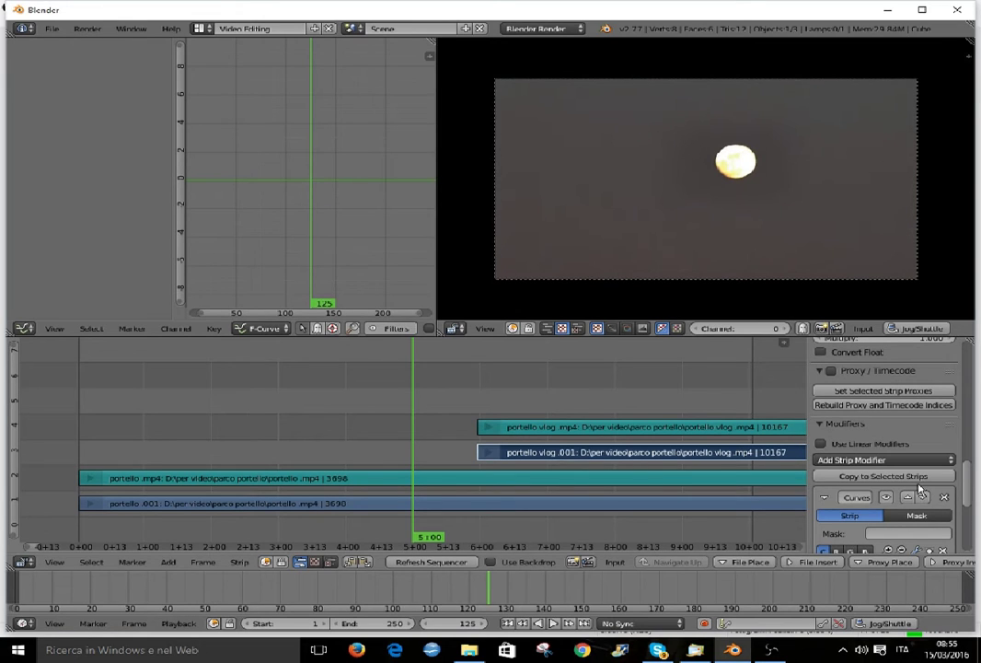
click(885, 476)
click(899, 499)
Move the playhead to frame 177 and make the channel-4 portello vlog.mp4 strip active.
click(504, 412)
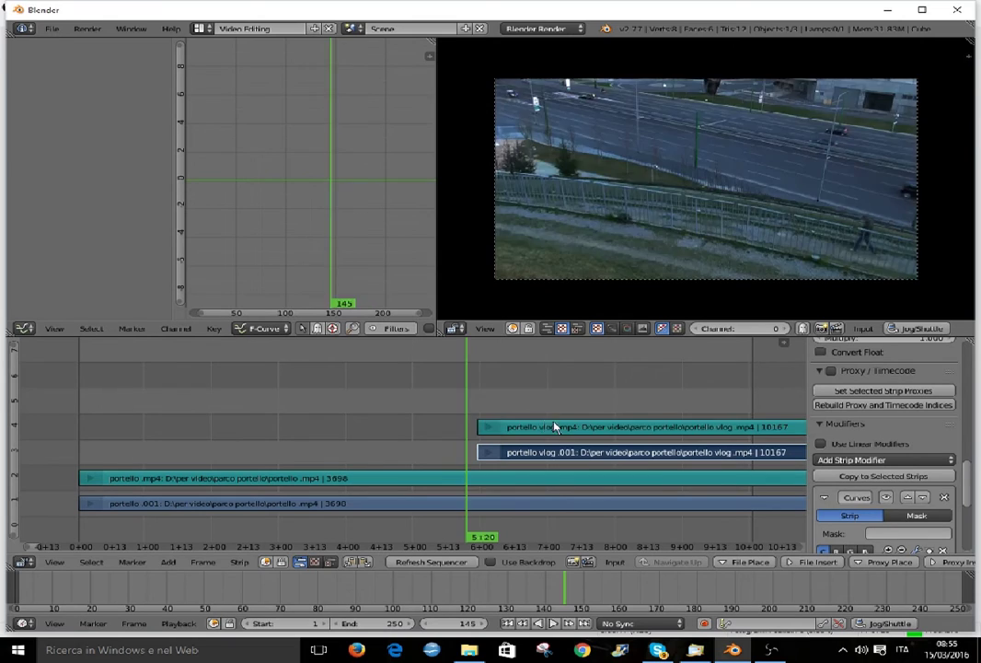
drag(470, 431, 552, 431)
click(882, 479)
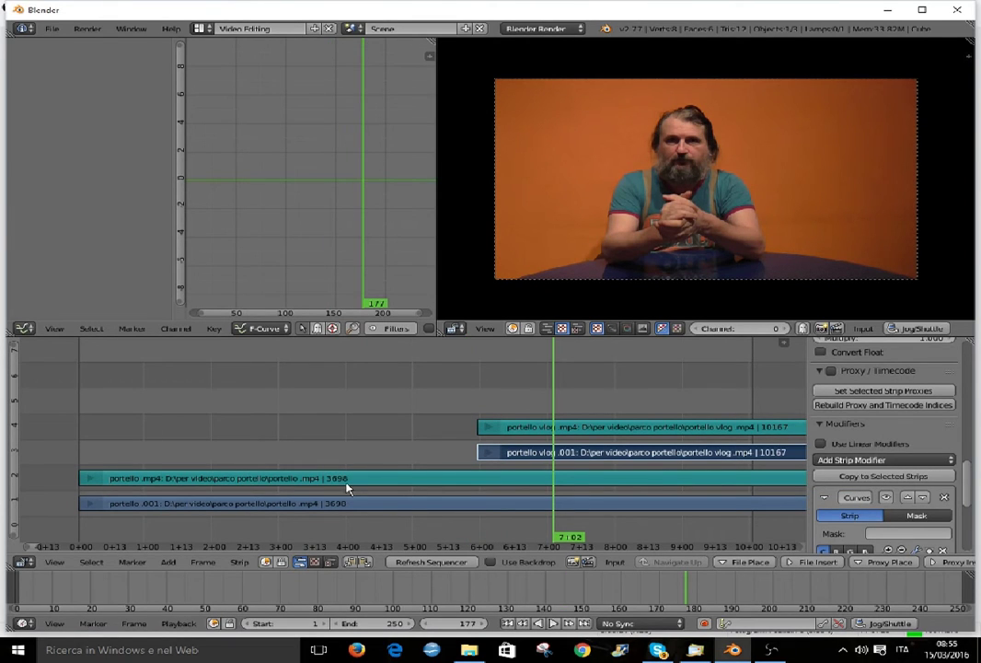
click(501, 428)
Select the portello.001 and portello vlog.001 strips together.
drag(969, 541, 966, 493)
click(856, 423)
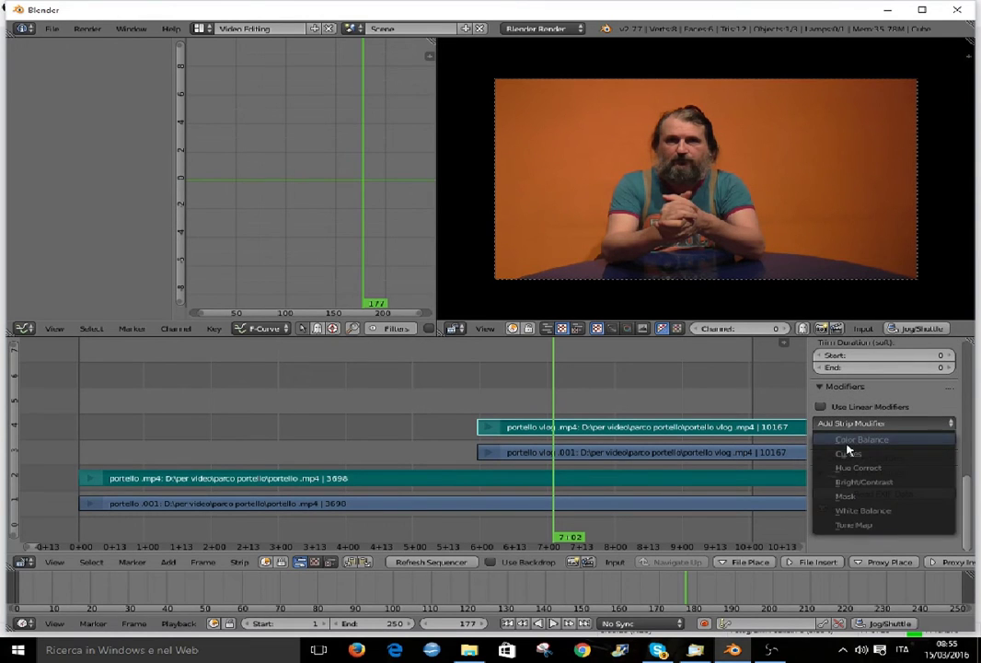
click(419, 504)
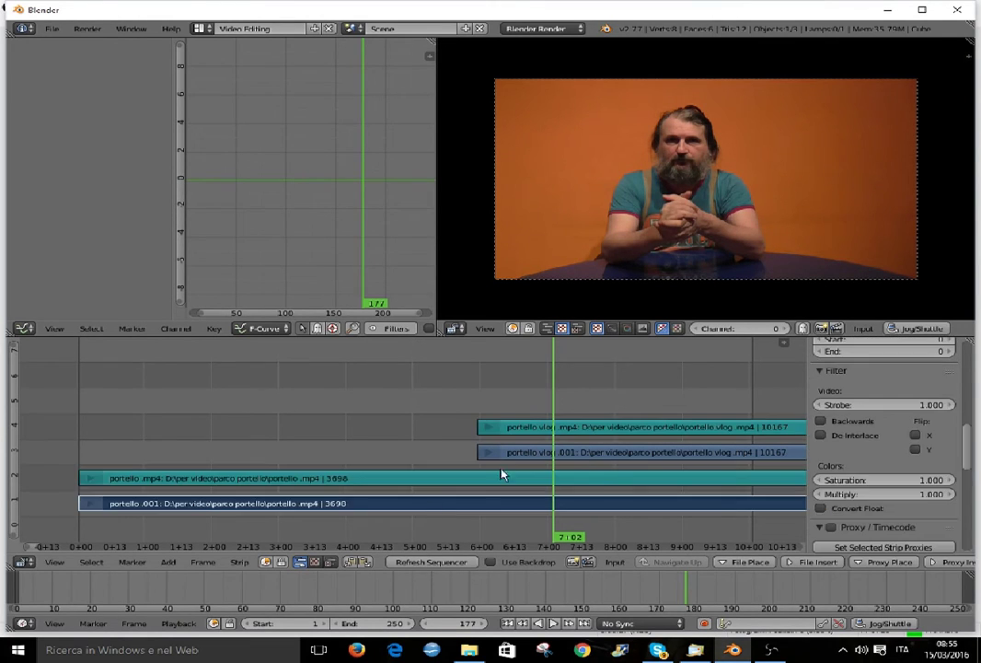
click(507, 455)
click(528, 456)
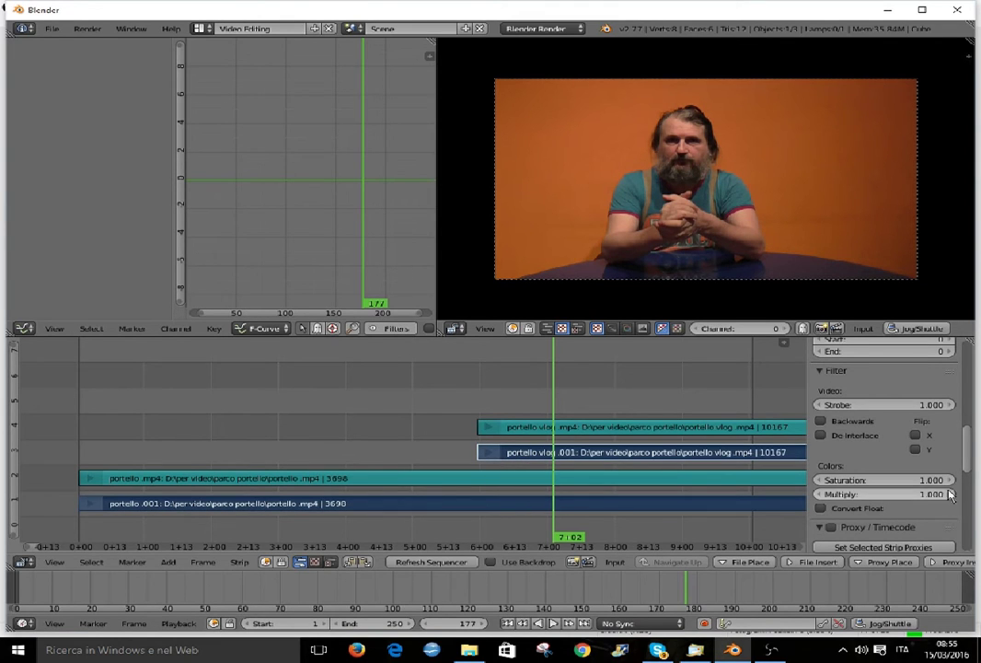
Append the active strip's modifiers to the other selected strips.
scroll(940, 501, up, 3)
scroll(941, 501, up, 7)
scroll(941, 500, up, 3)
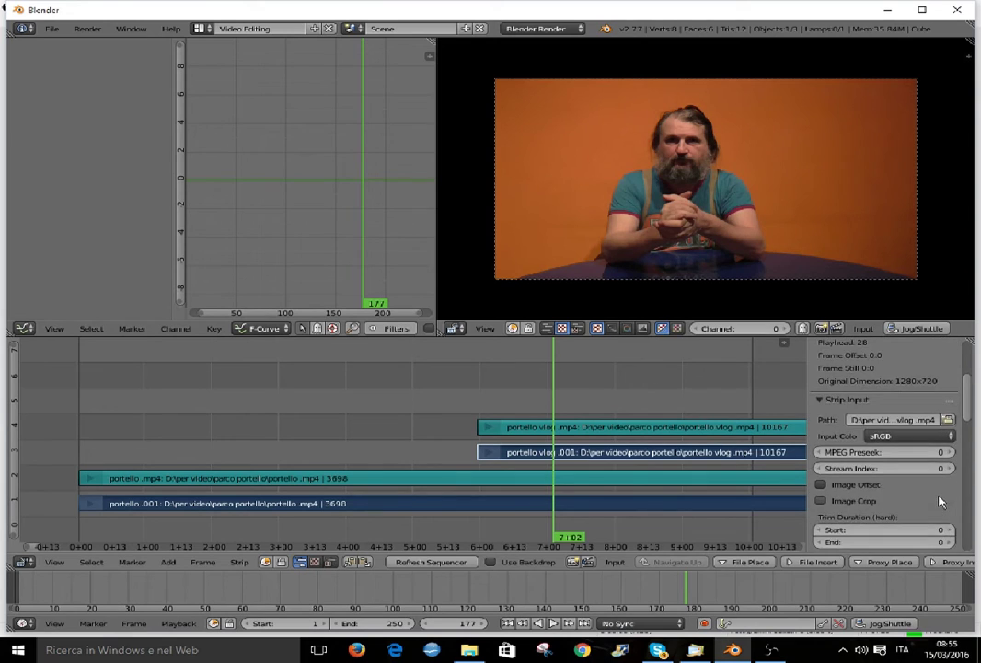
scroll(941, 501, down, 7)
drag(971, 467, 967, 519)
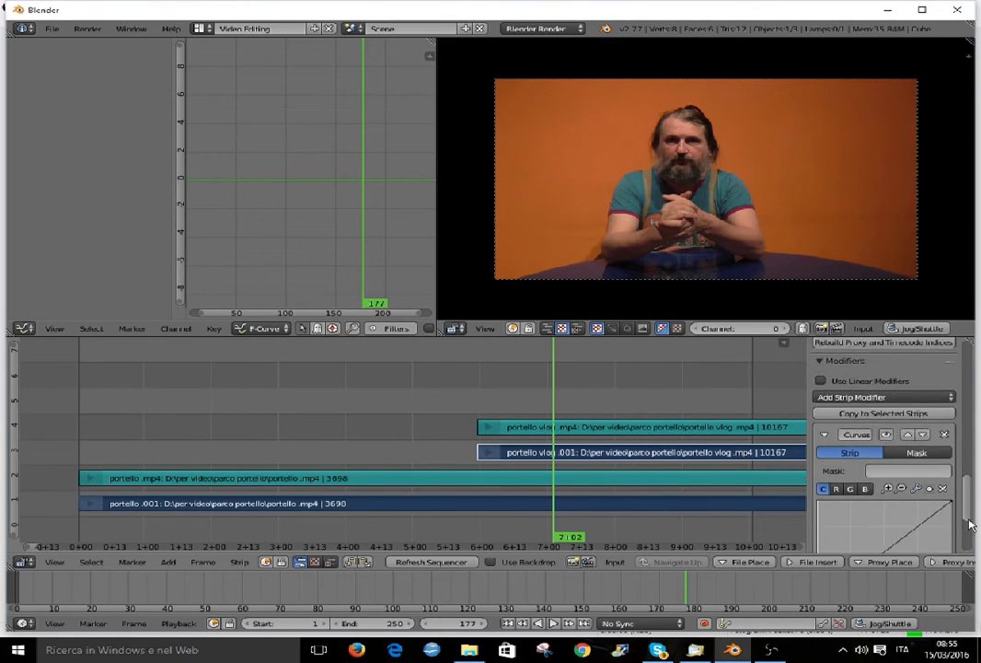
click(897, 418)
click(871, 420)
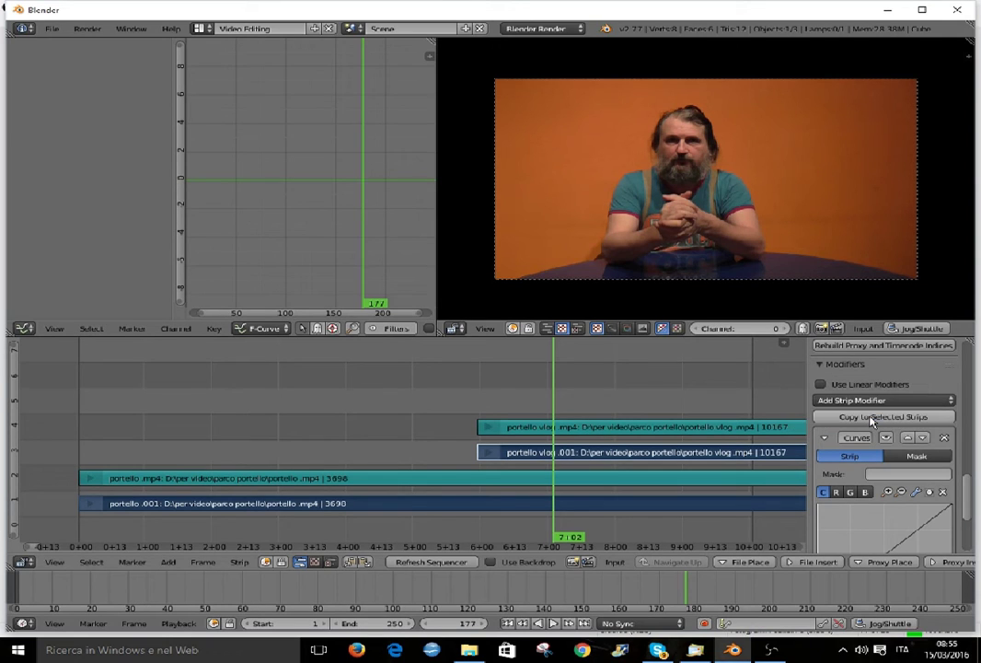
Add a Curves modifier to the active strip and append it to the selected strips.
click(874, 401)
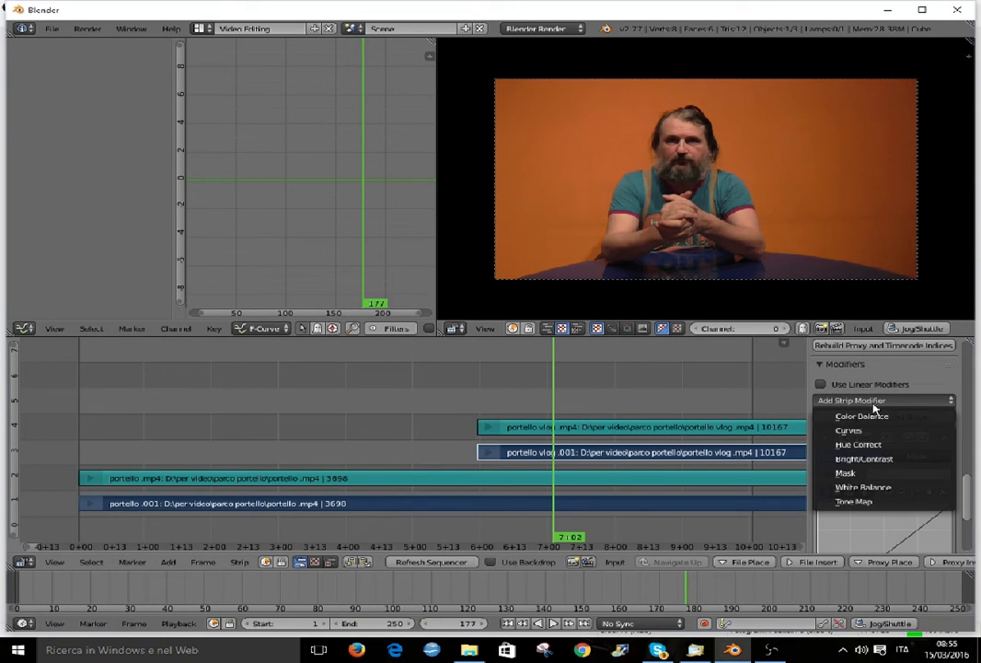
click(849, 430)
click(888, 419)
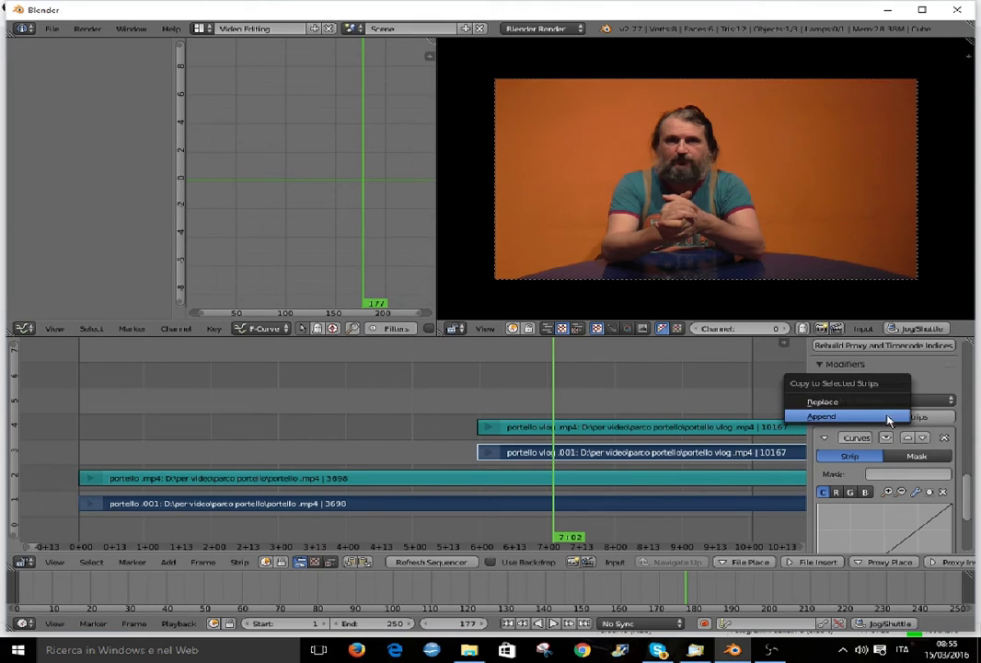
click(871, 414)
Scrub the timeline between frames 131 and 172 to check the footage.
drag(451, 449, 537, 424)
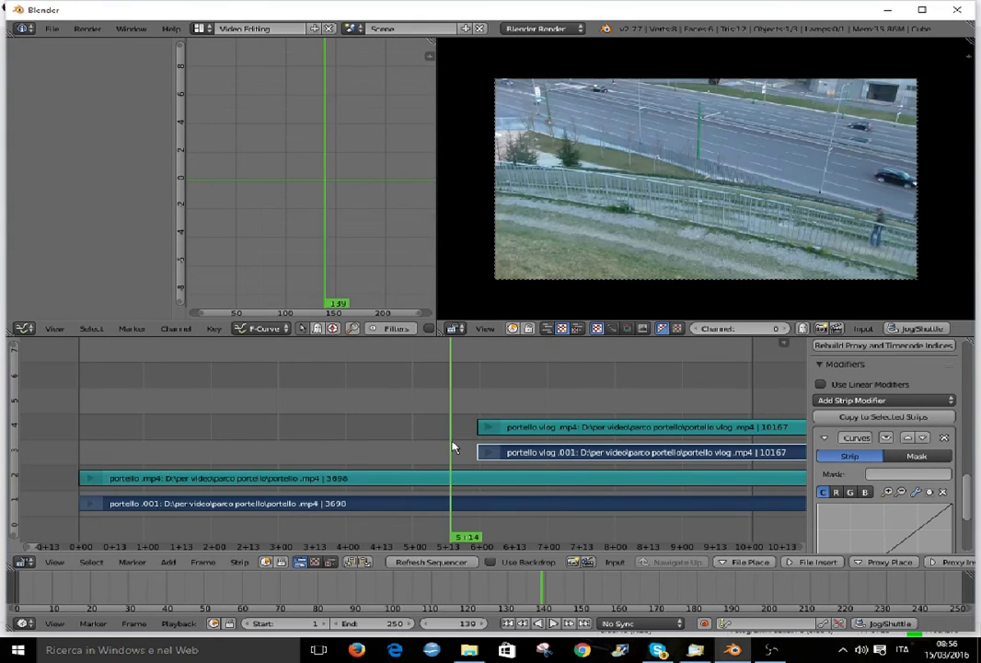
click(429, 424)
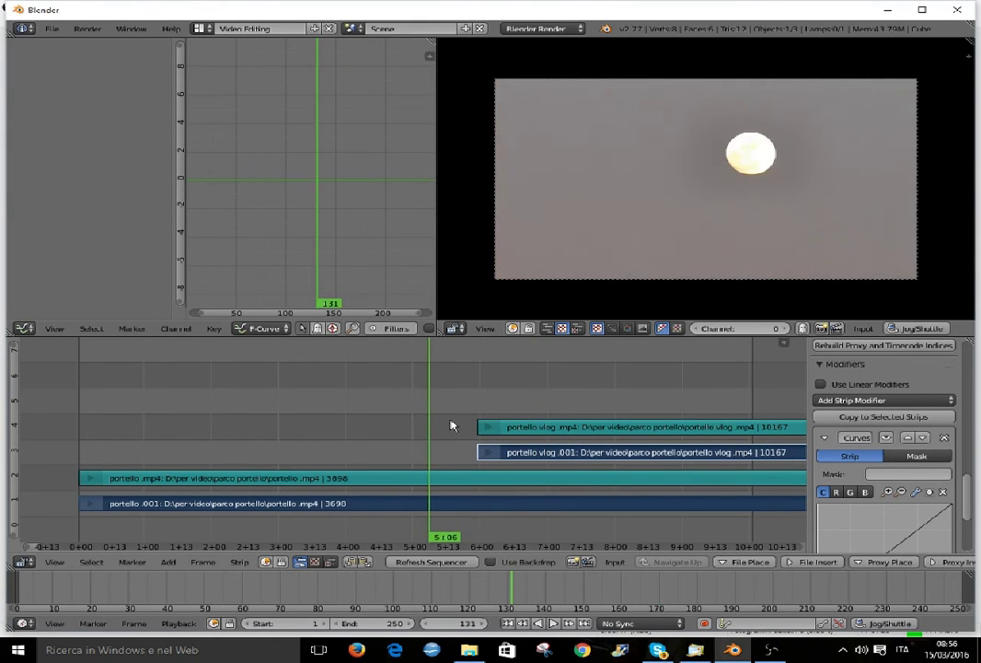
drag(144, 417, 531, 402)
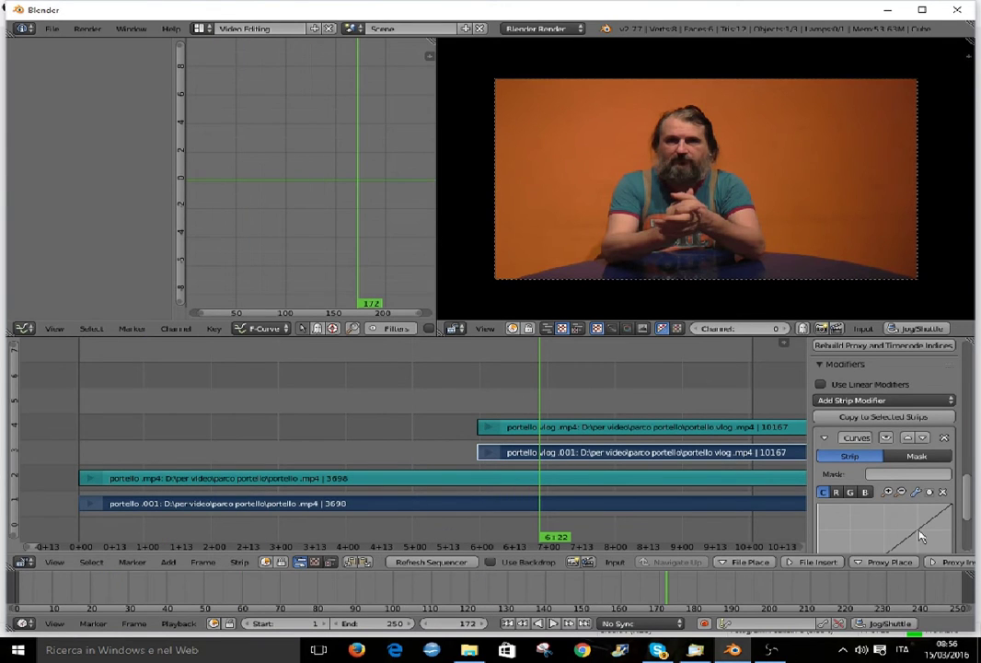
scroll(920, 532, down, 1)
On portello.001 at frame 50, bend the Curves graph down for a dusk look.
click(428, 477)
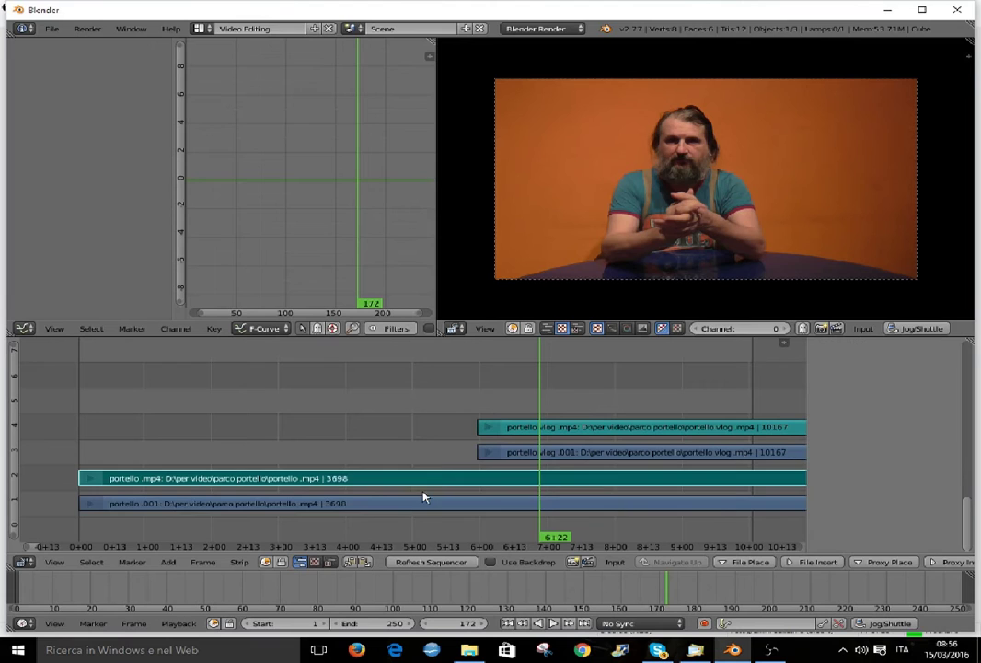
click(424, 498)
click(534, 455)
click(439, 501)
scroll(935, 523, down, 1)
scroll(864, 503, down, 1)
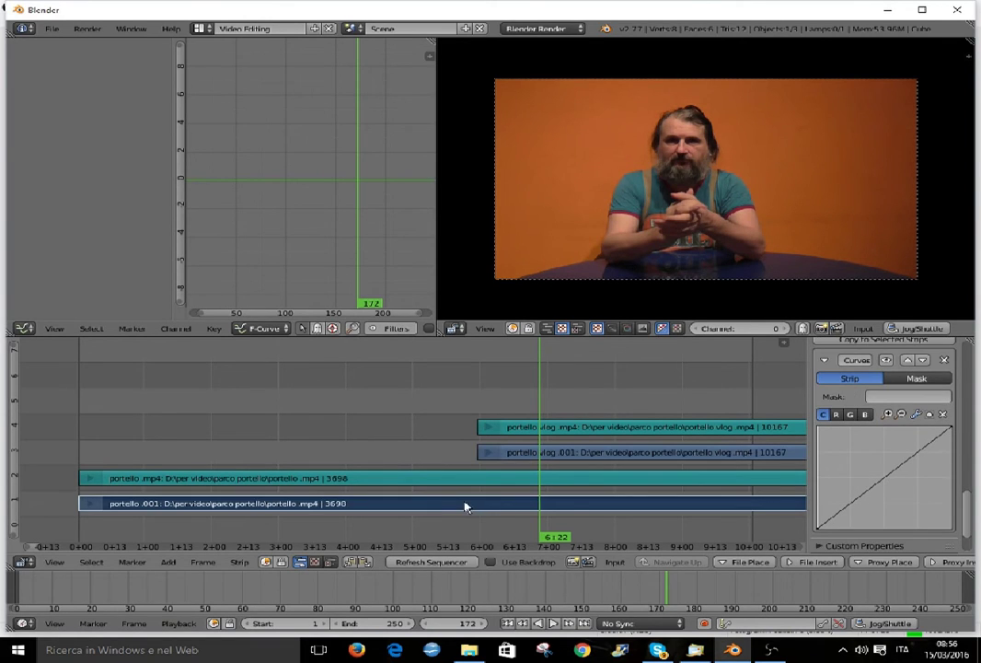
click(211, 364)
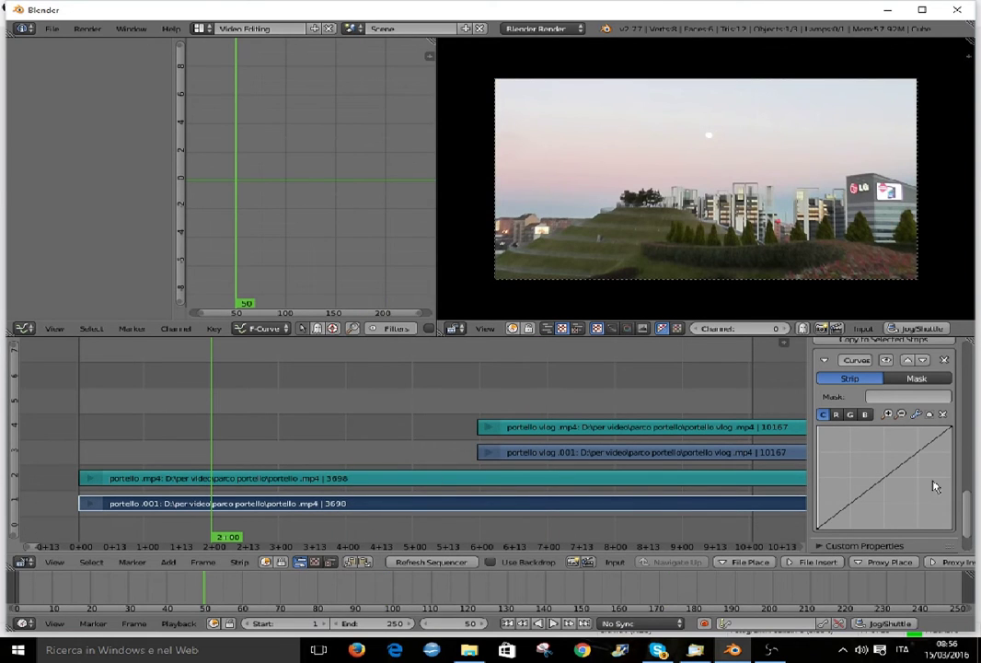
drag(906, 462, 909, 511)
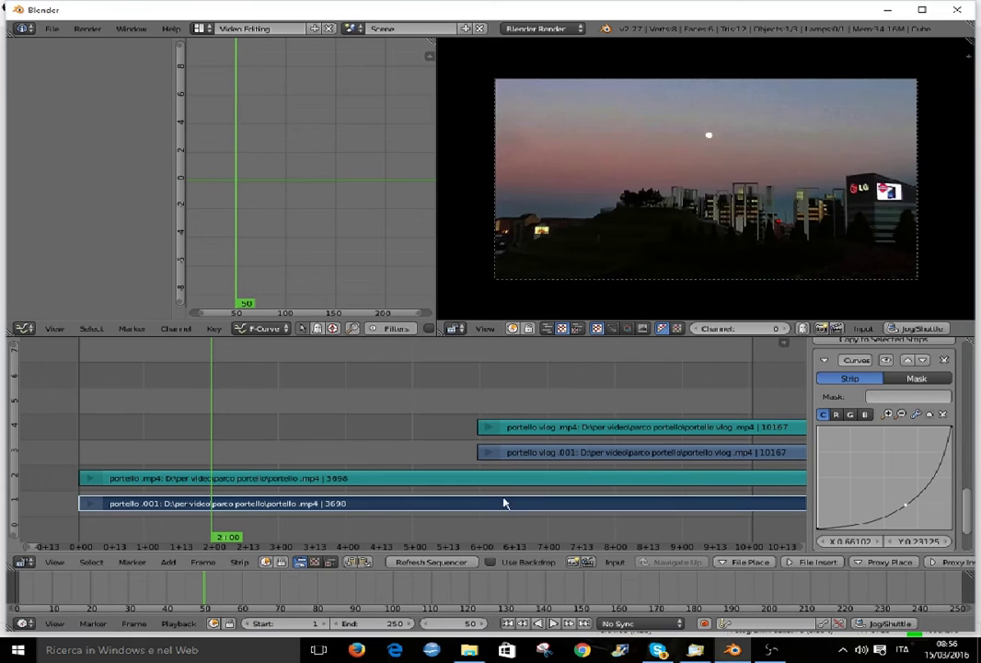
Append the dusk Curves modifier to the selected strips, including portello vlog.001.
right_click(508, 454)
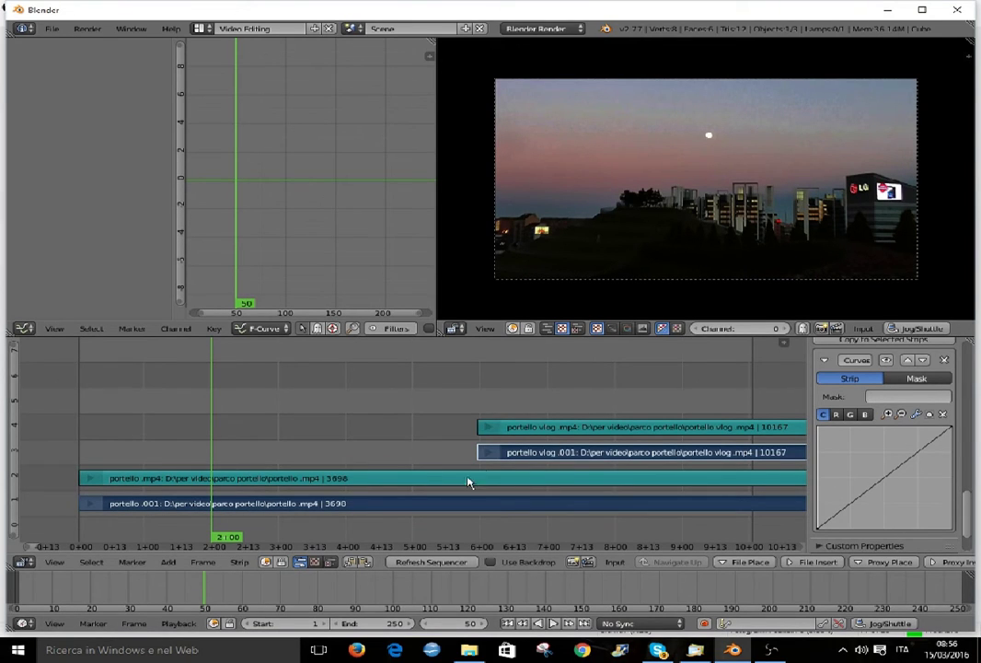
scroll(911, 474, up, 2)
click(860, 393)
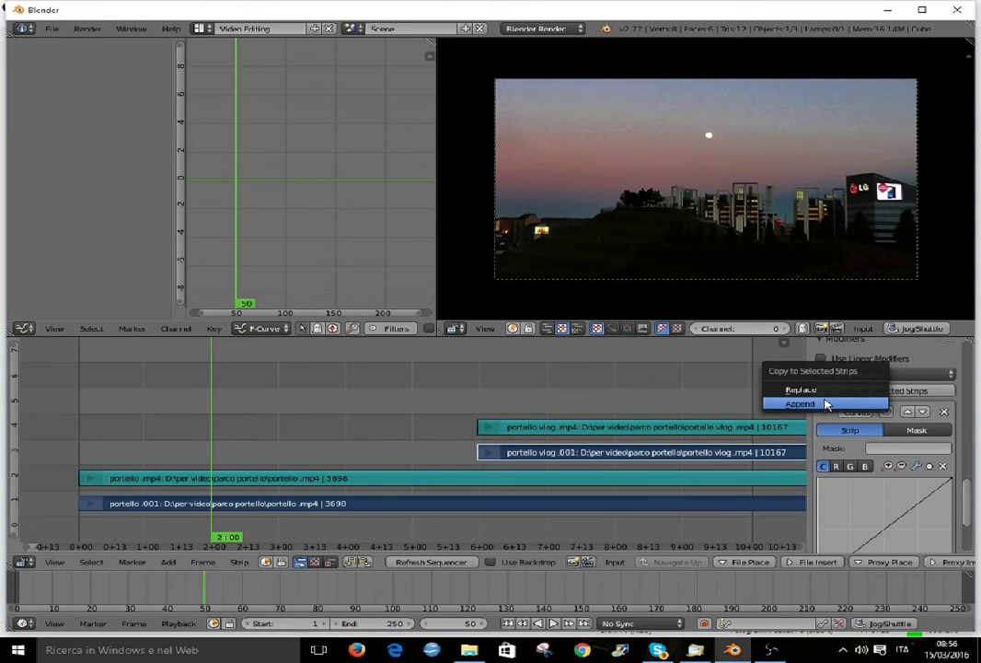
click(827, 405)
click(863, 392)
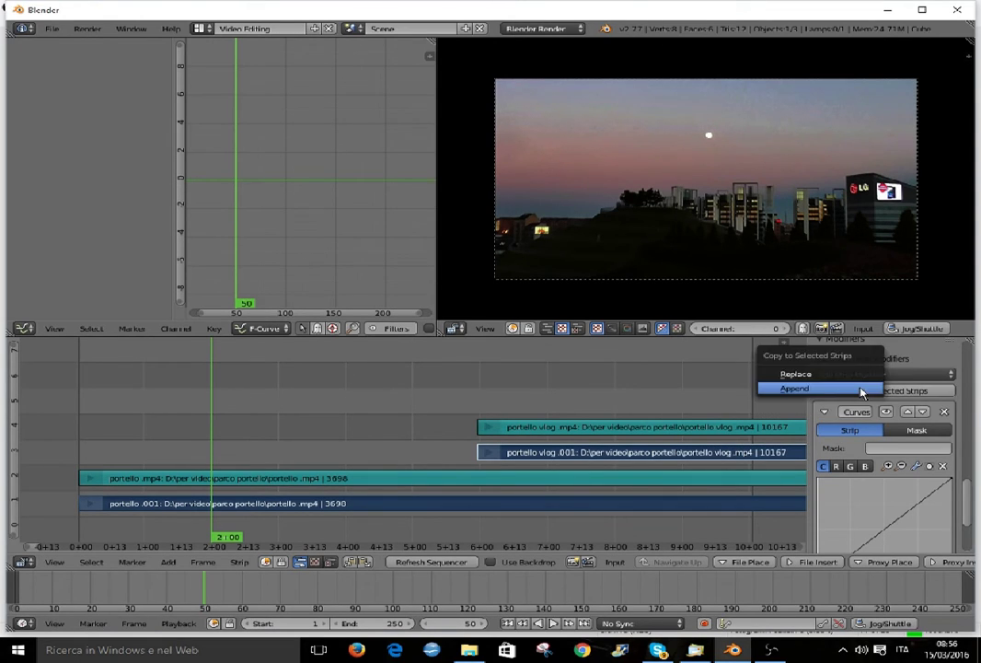
click(801, 374)
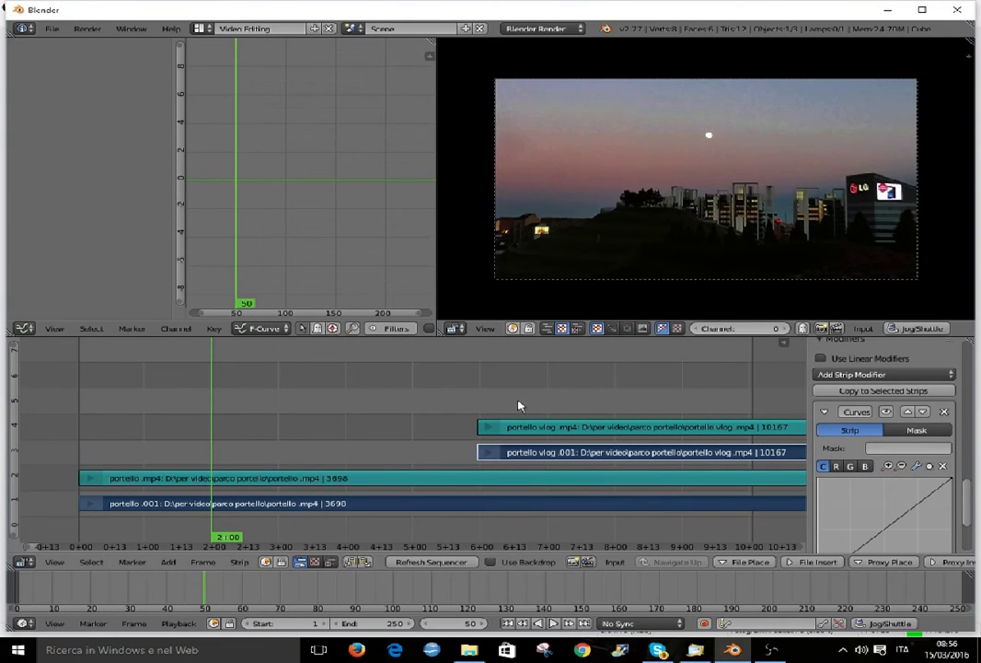
drag(518, 406, 450, 432)
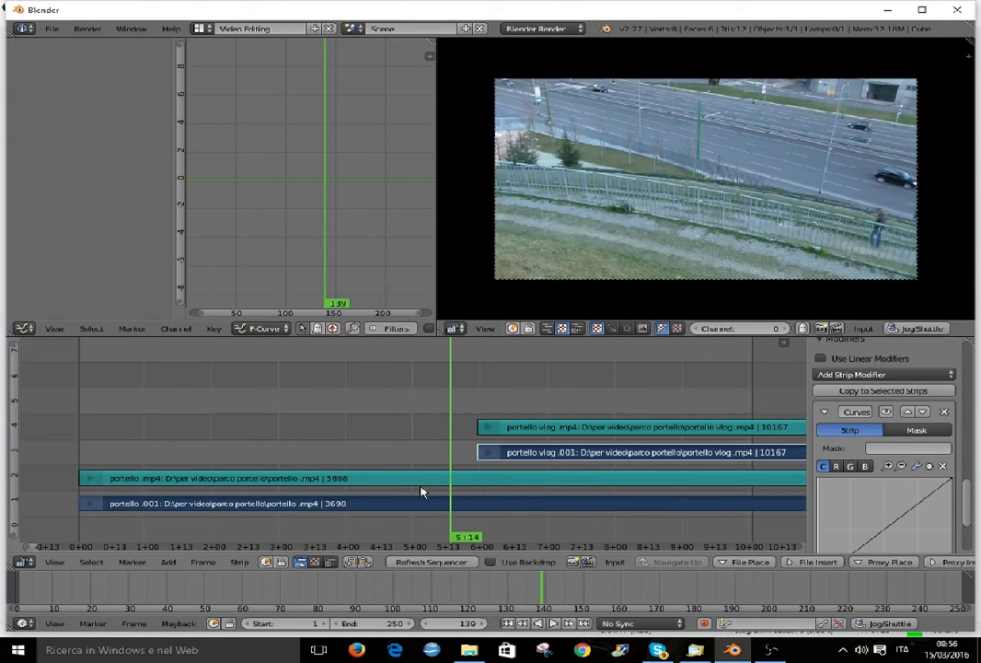
click(455, 503)
Rename the current scene to 'montaggio video'.
mouse_move(431, 428)
mouse_down()
mouse_move(486, 426)
mouse_move(171, 427)
mouse_move(389, 433)
mouse_up()
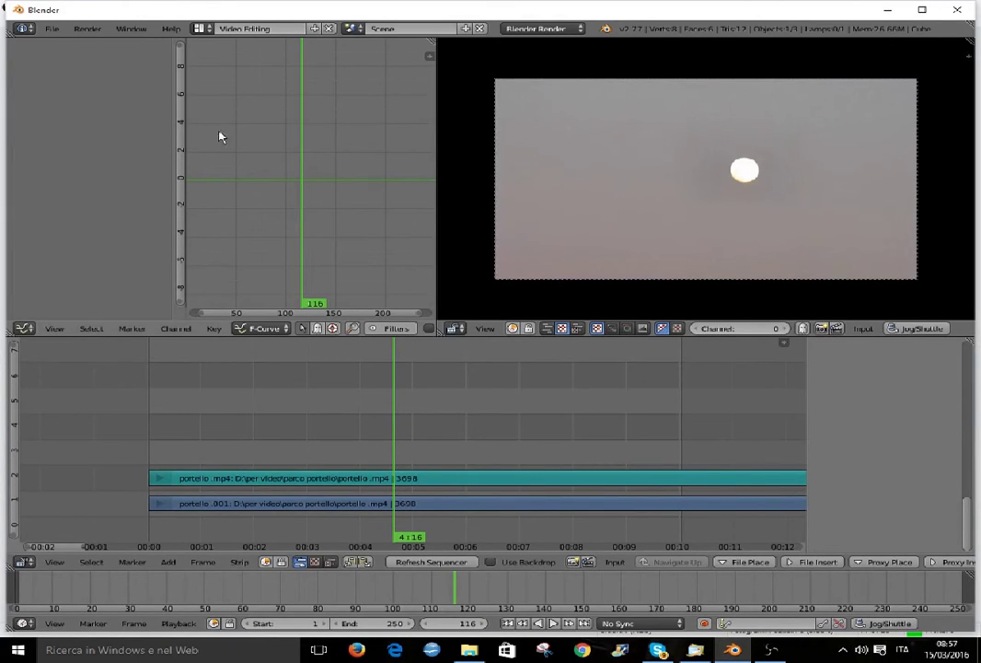
click(400, 28)
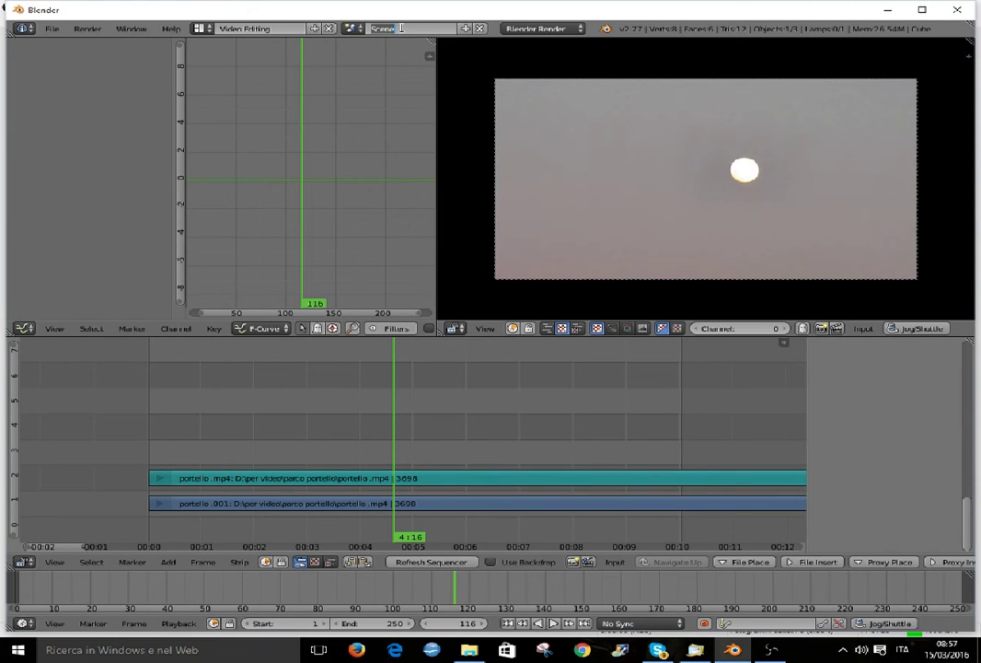
text(mo)
key(Return)
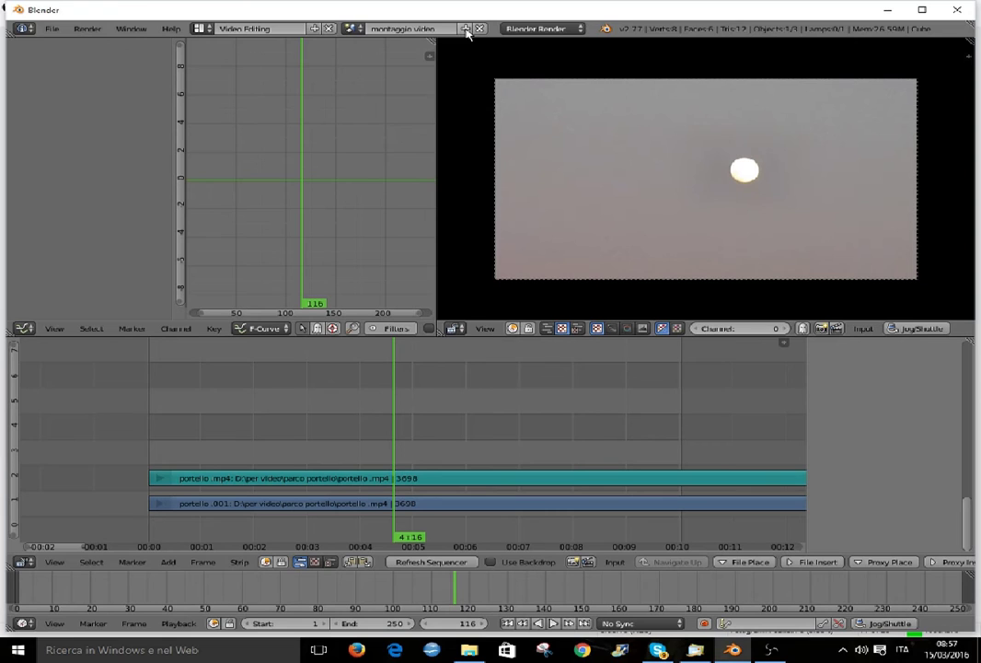
click(465, 28)
Create a new empty scene and name it 'distorsione'.
click(449, 55)
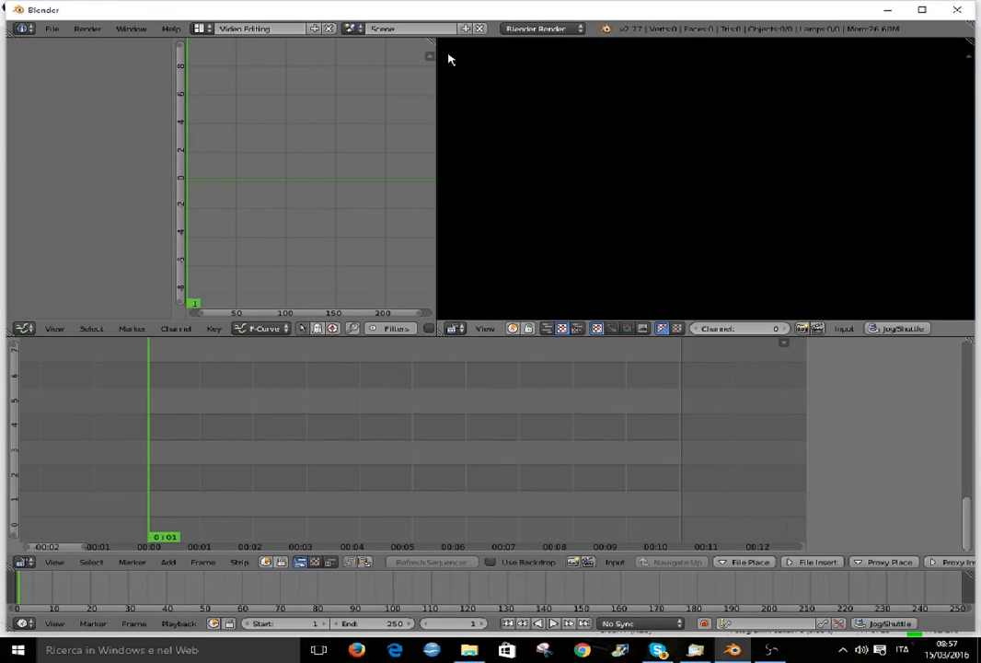
double_click(403, 29)
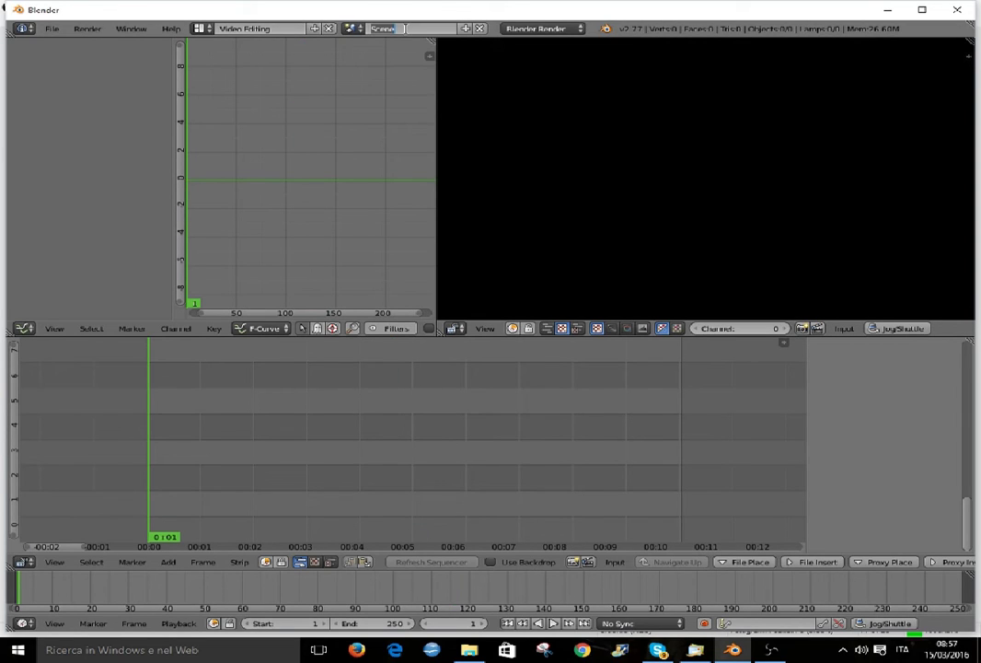
text(distorsione)
click(352, 28)
Show the distorsione scene in the Default screen layout.
click(385, 61)
click(353, 29)
click(363, 48)
click(204, 29)
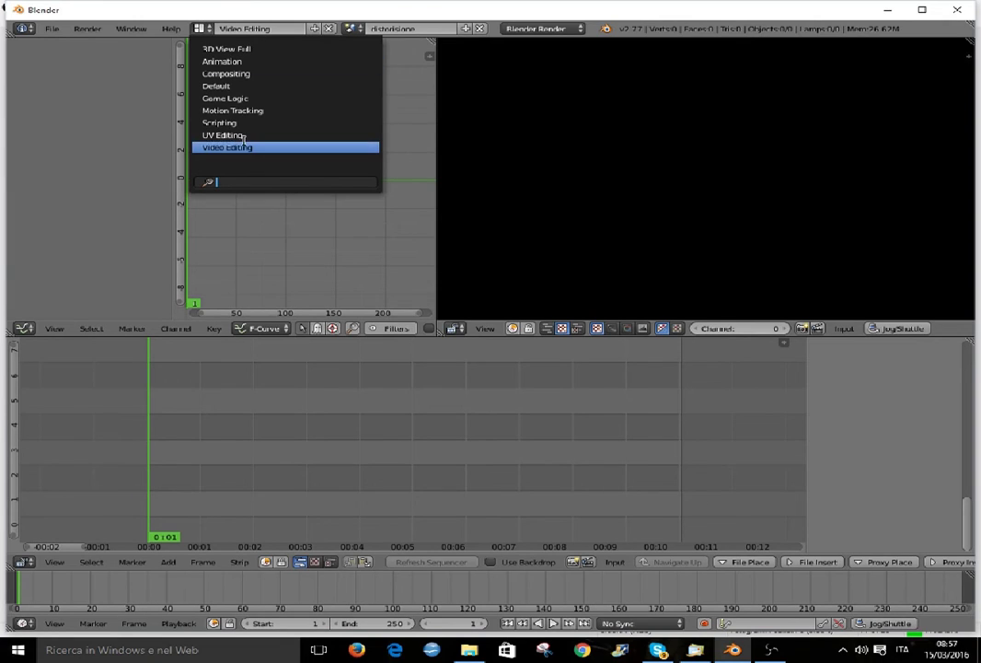
click(221, 86)
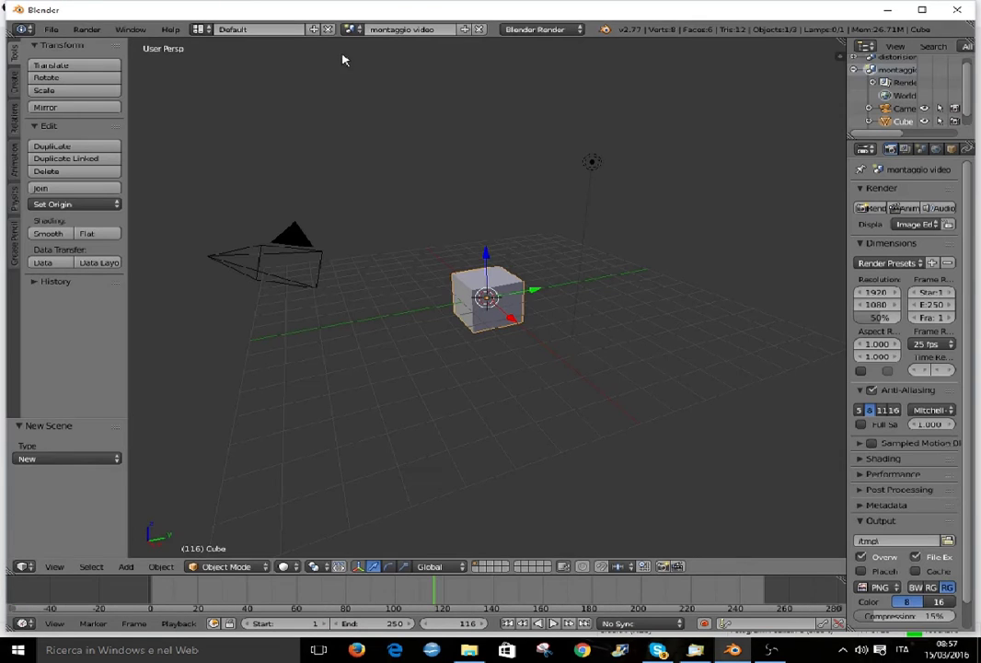
click(352, 28)
click(357, 50)
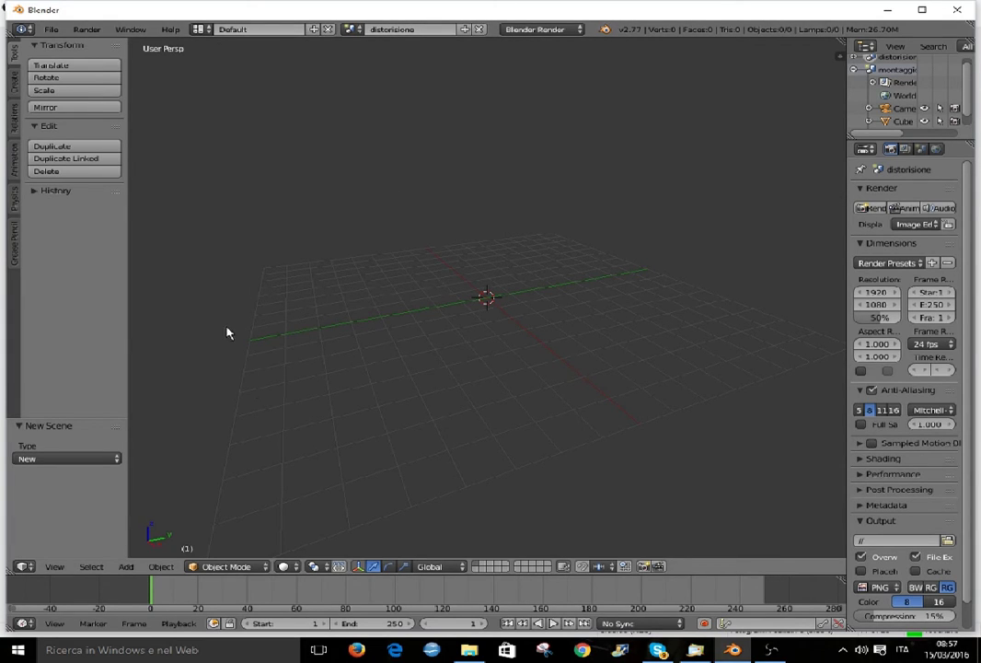
Turn the area into the Compositing node editor with Use Nodes and Backdrop enabled.
click(24, 567)
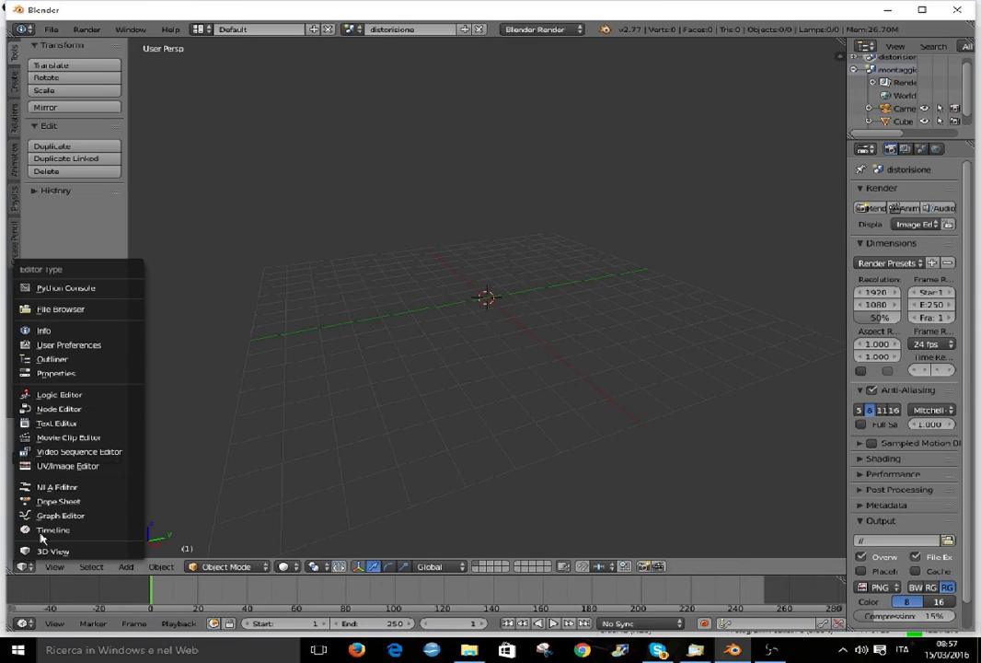
click(82, 409)
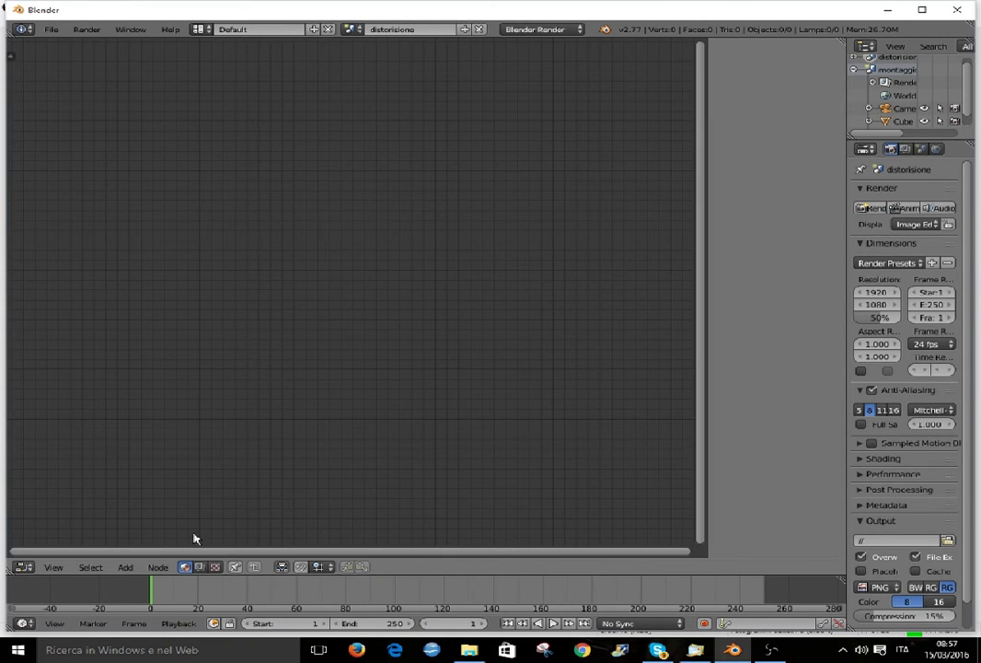
click(199, 567)
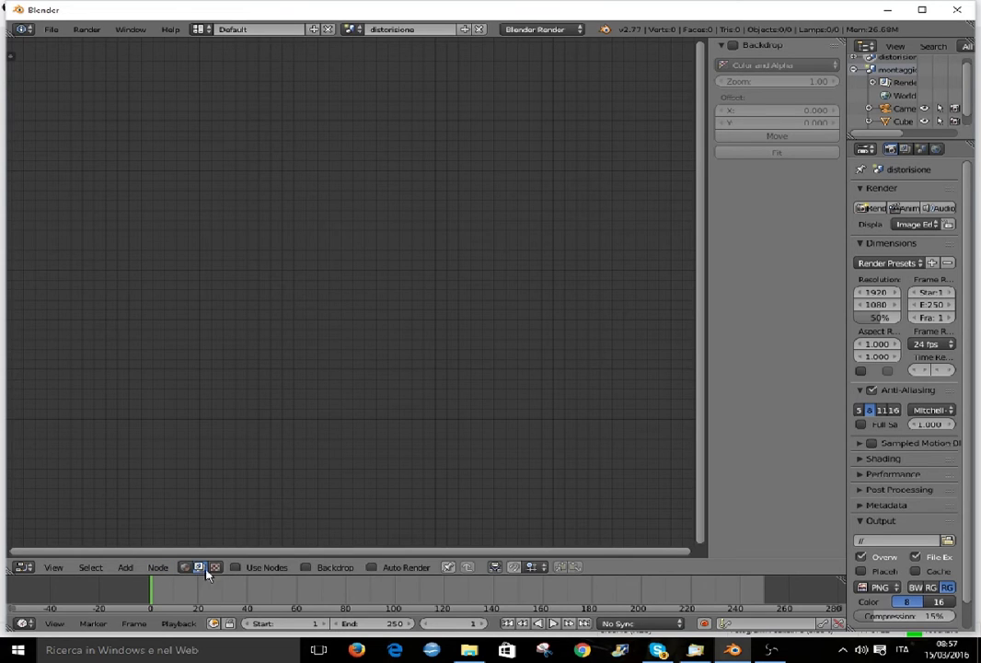
click(237, 567)
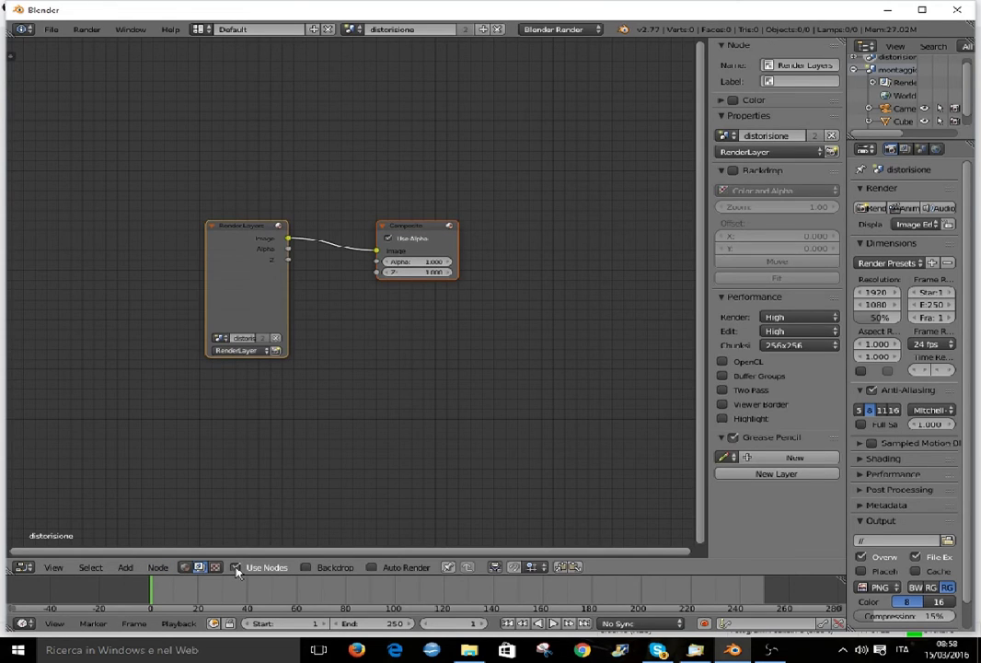
click(336, 567)
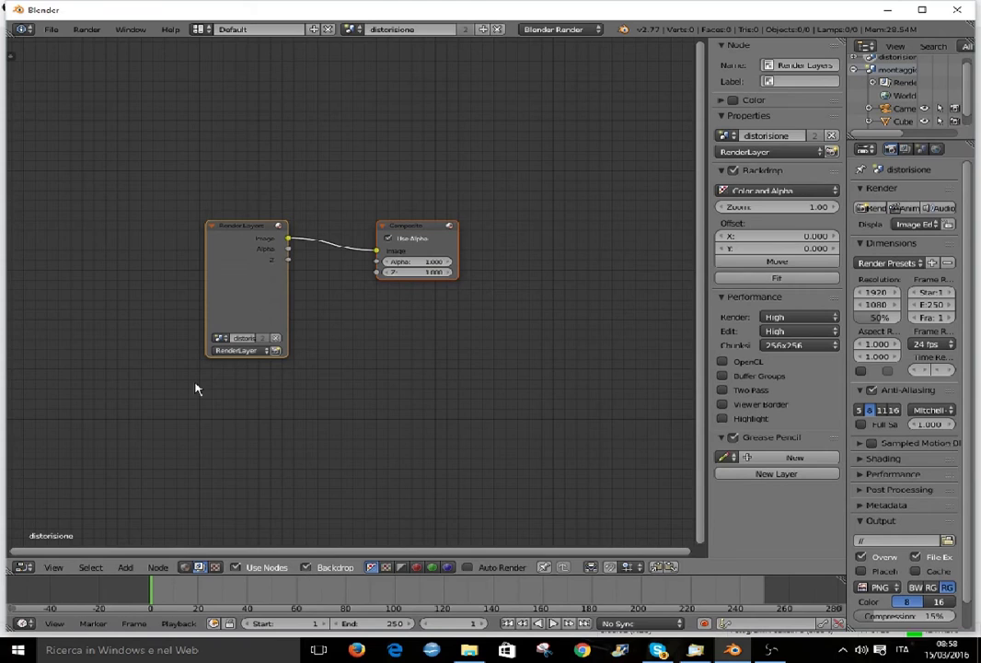
Replace the Render Layers node with a Movie Clip node left of Composite.
click(237, 259)
key(x)
click(12, 54)
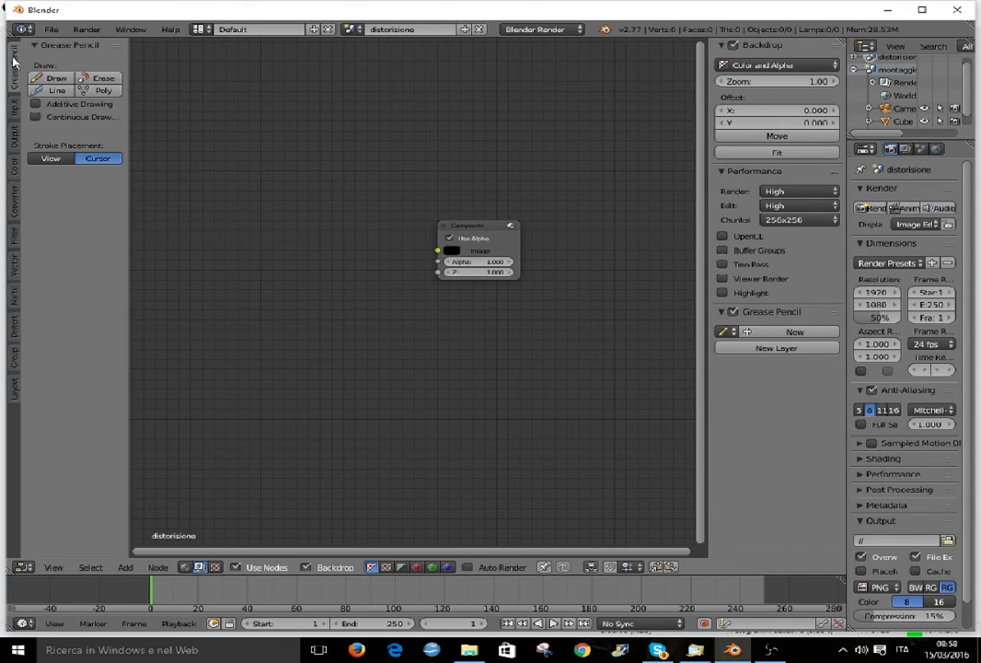
click(14, 103)
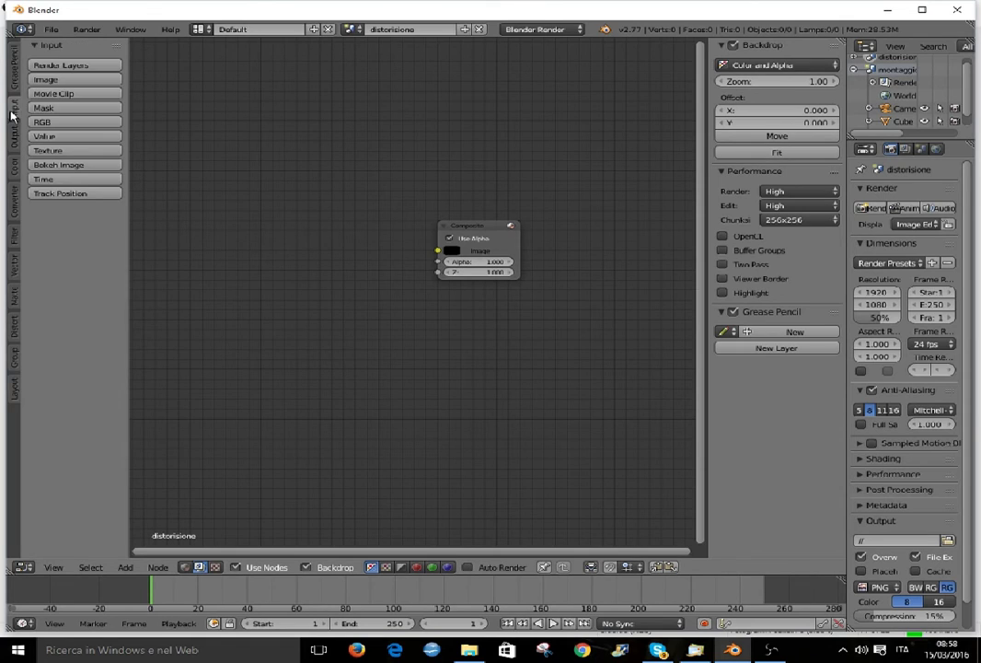
click(53, 93)
click(188, 209)
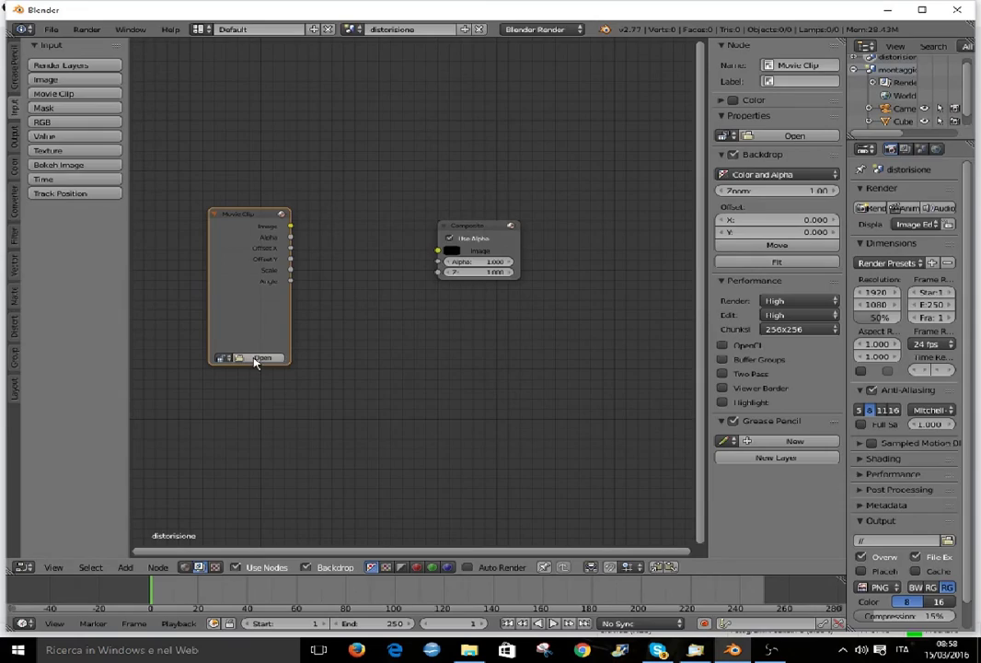
Load the portello vlog clip from the parco portello folder into the Movie Clip node.
click(259, 357)
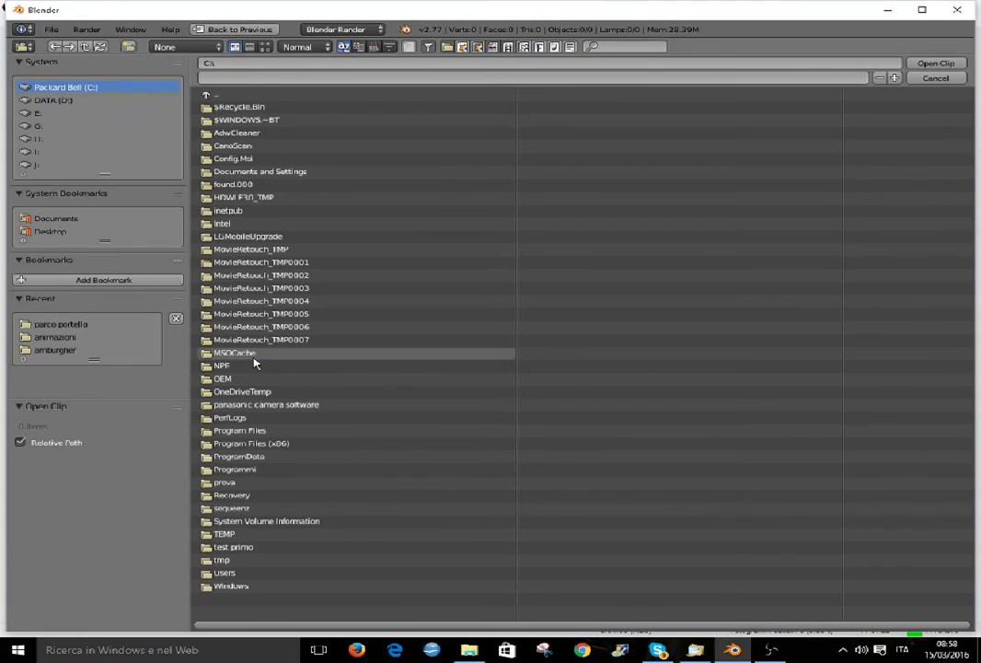
click(69, 326)
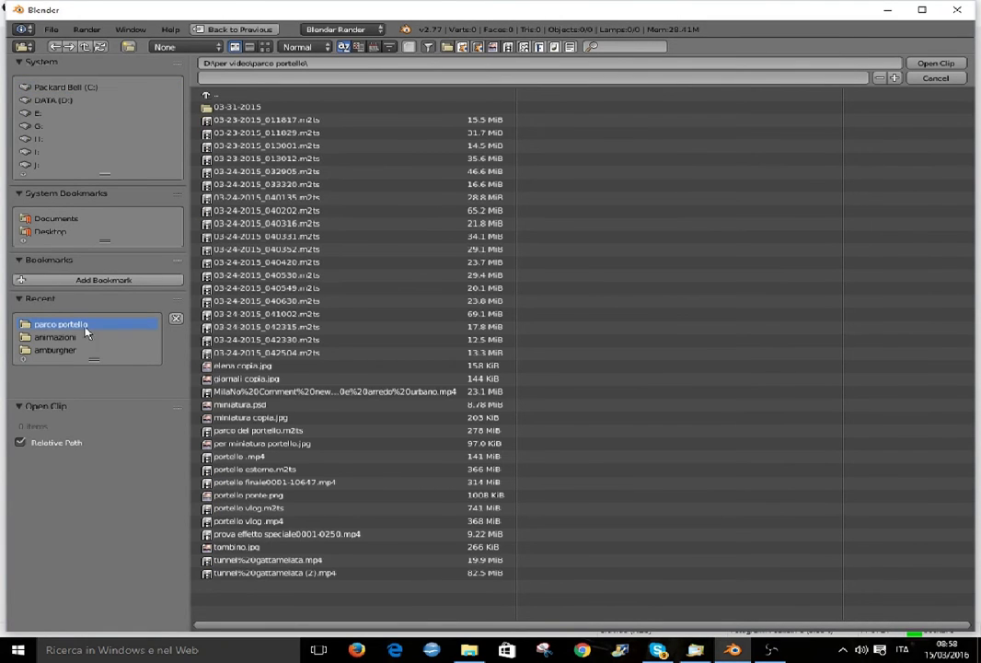
double_click(307, 523)
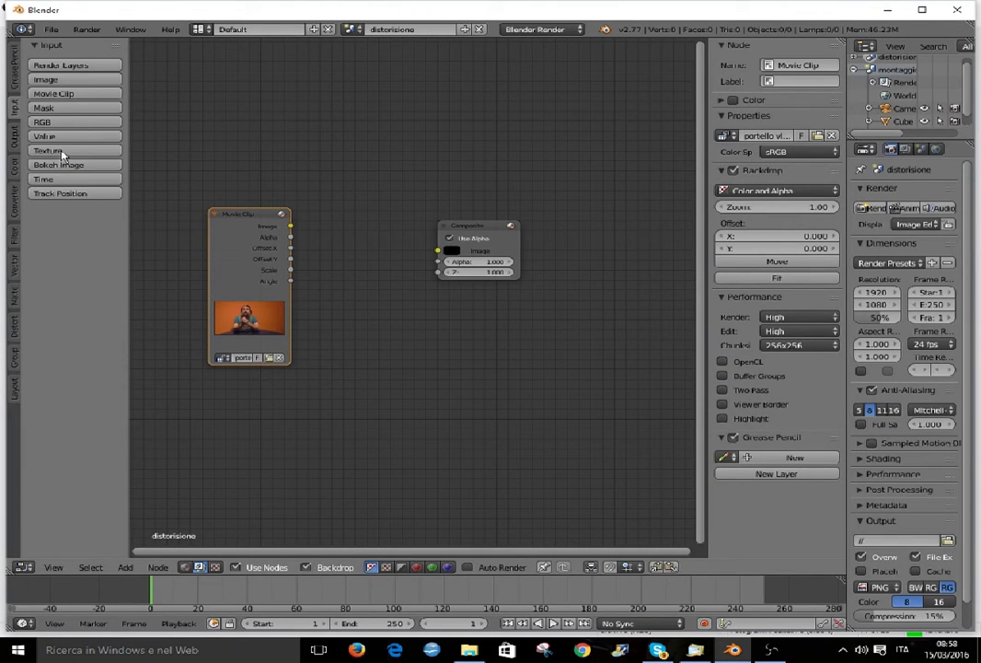
Feed the clip's Image into a new Viewer node and set backdrop zoom to 0.39.
click(16, 138)
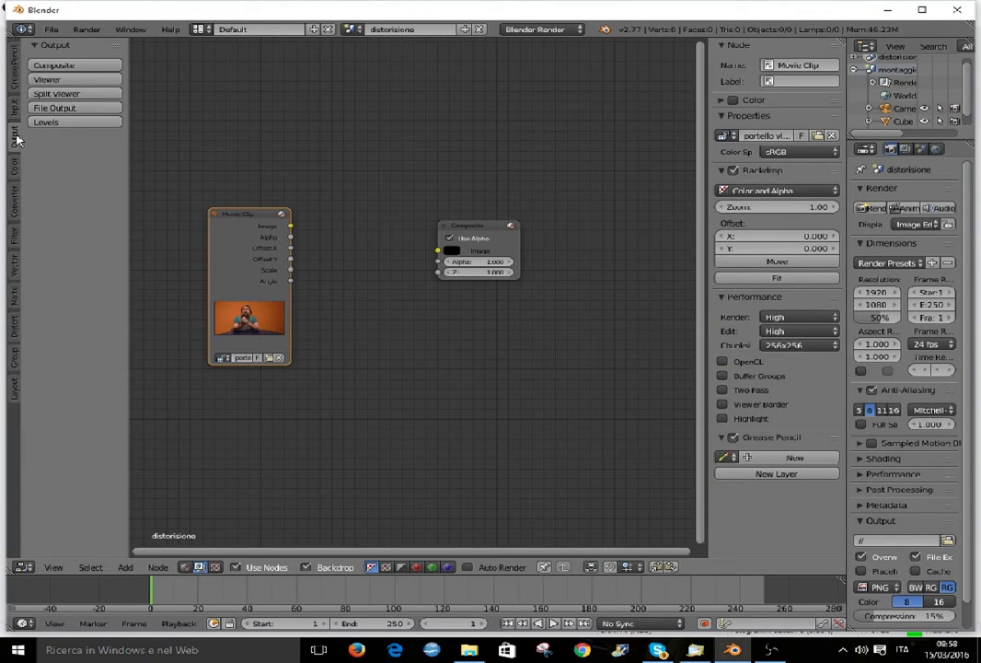
click(57, 80)
click(529, 123)
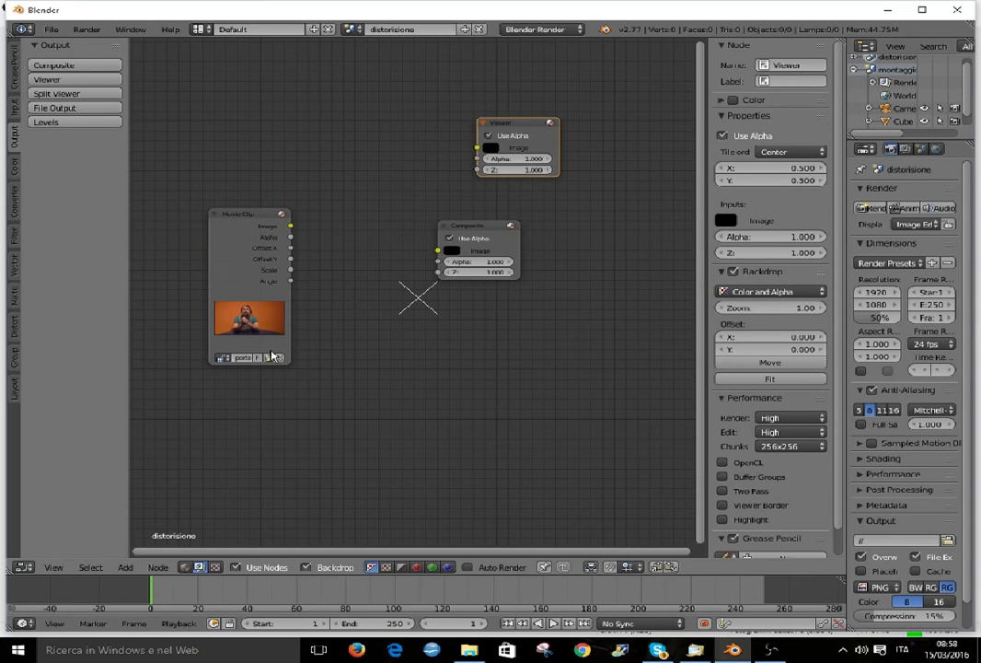
mouse_move(289, 225)
mouse_down()
mouse_move(591, 48)
mouse_move(477, 147)
mouse_up()
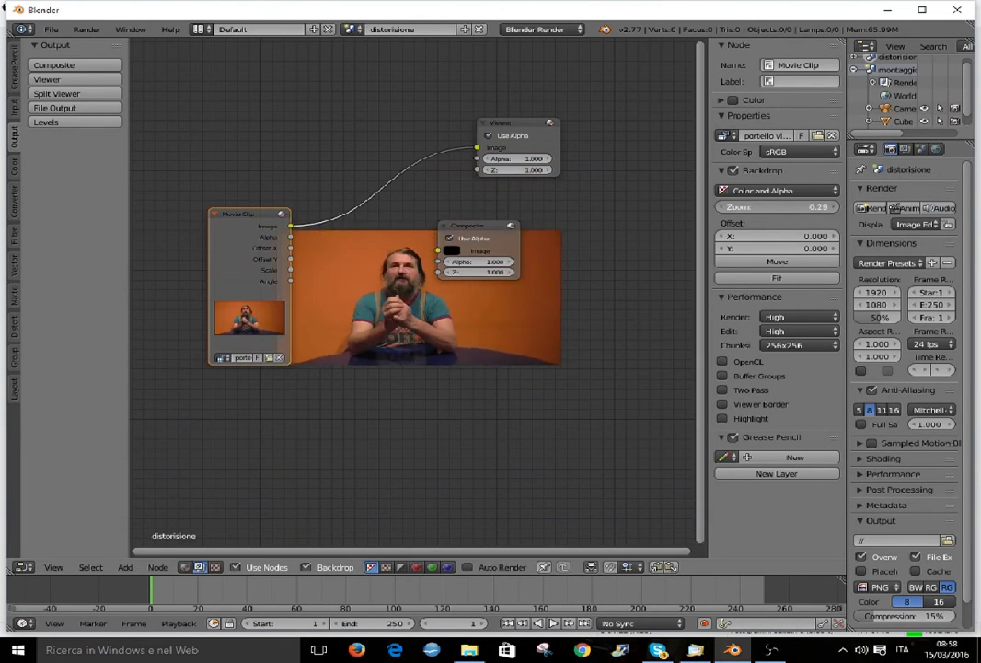
drag(790, 207, 793, 214)
drag(488, 230, 575, 235)
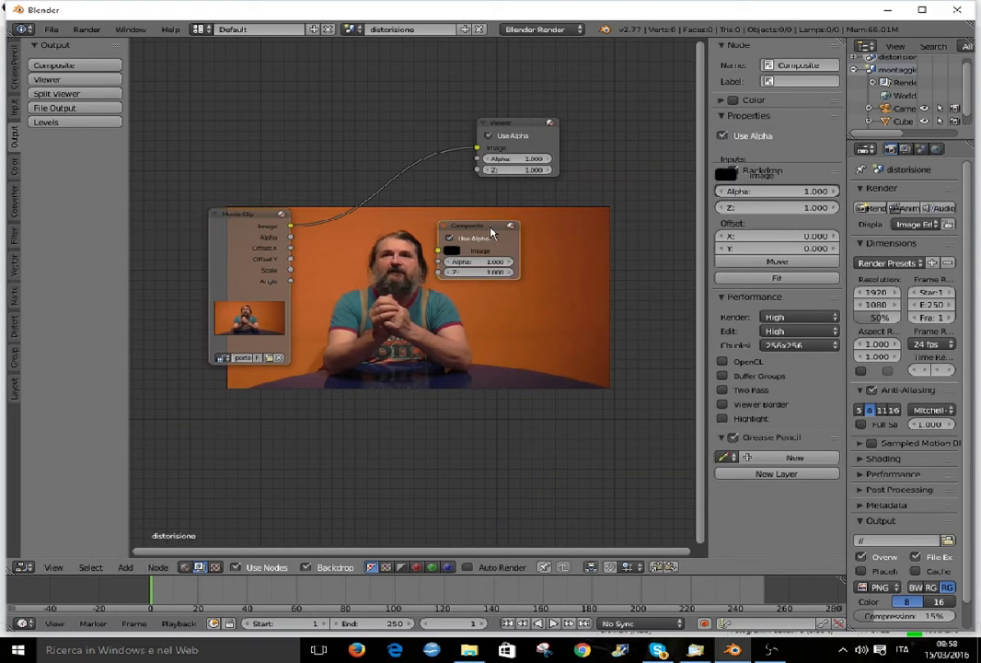
drag(247, 214, 227, 215)
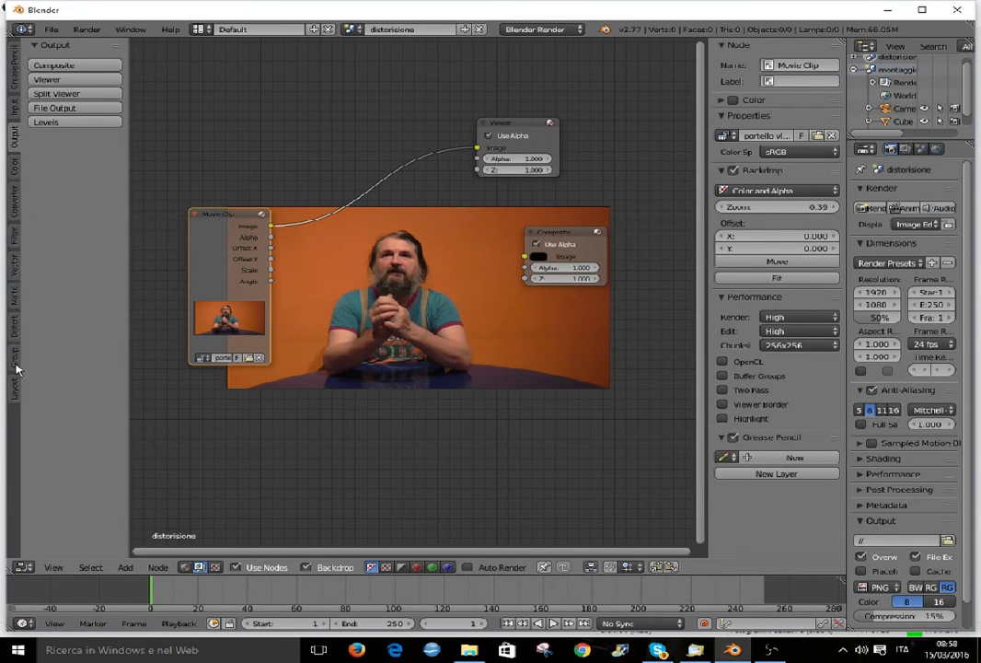
Insert a Lens Distortion node between Movie Clip and Viewer with Dispersion 1.000.
click(15, 329)
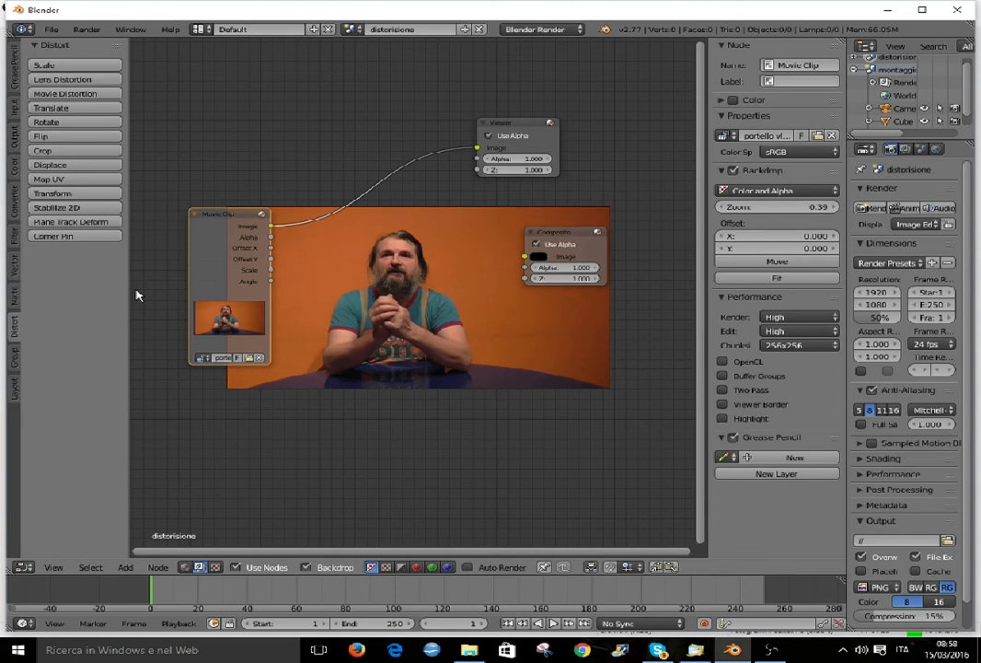
click(73, 80)
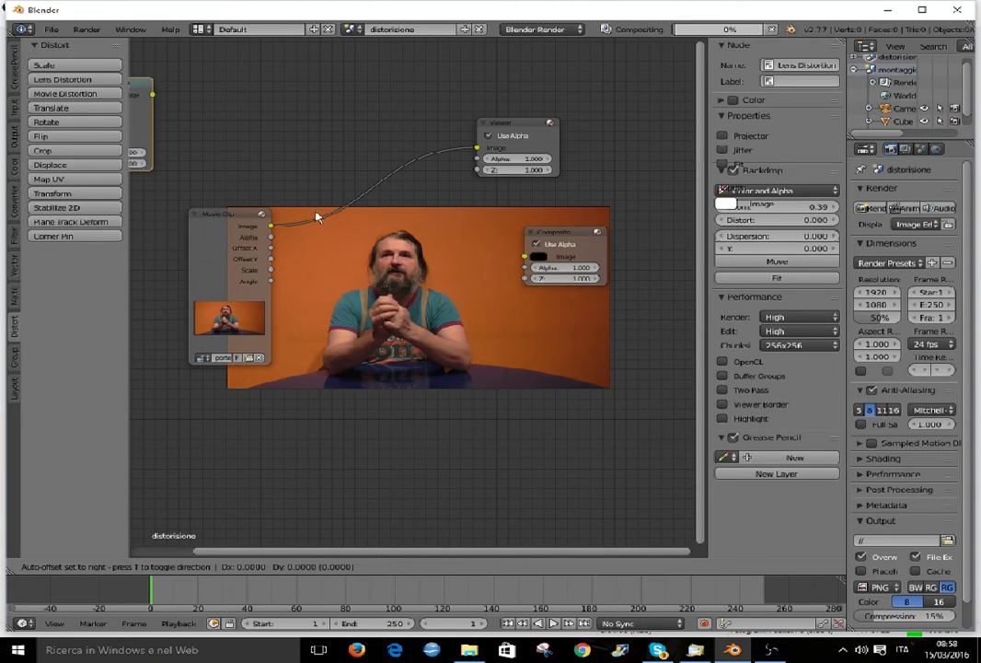
click(351, 198)
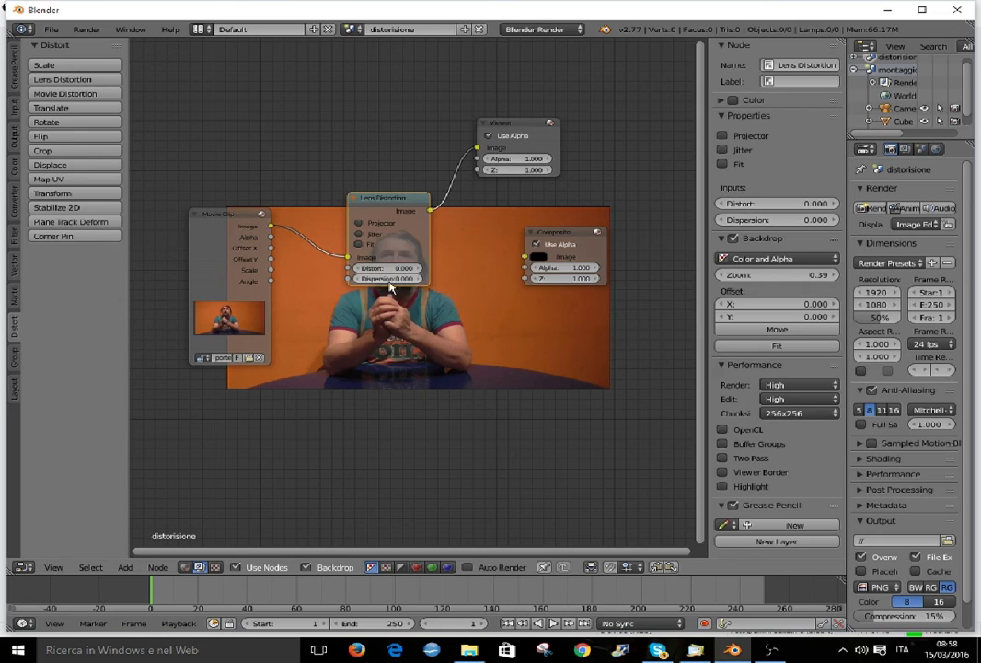
drag(367, 278, 389, 280)
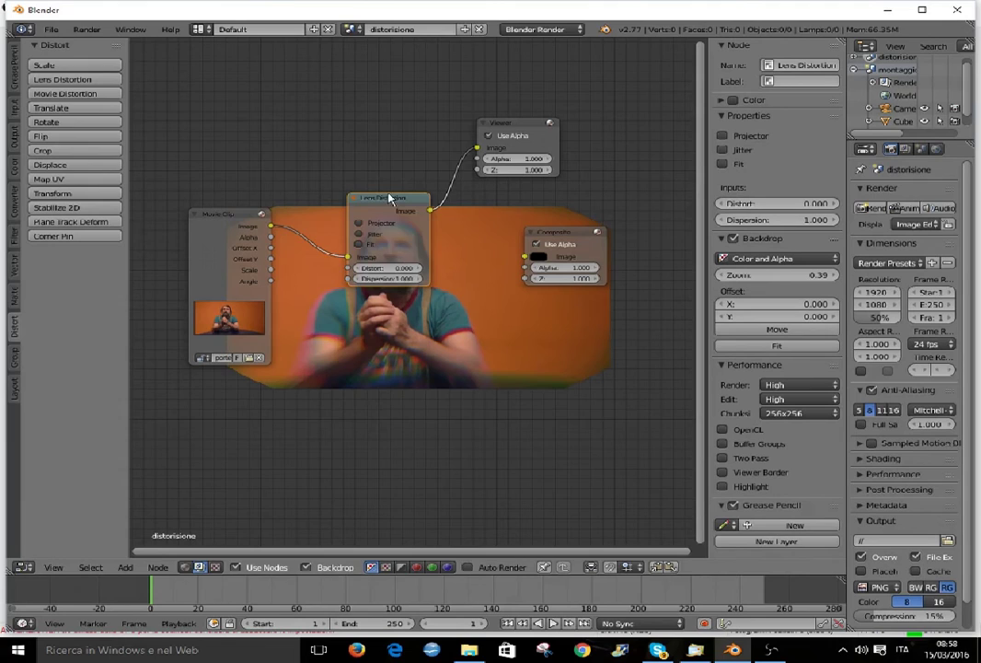
Connect the Lens Distortion output to the Composite node and tidy the node layout.
drag(388, 199, 380, 108)
click(380, 108)
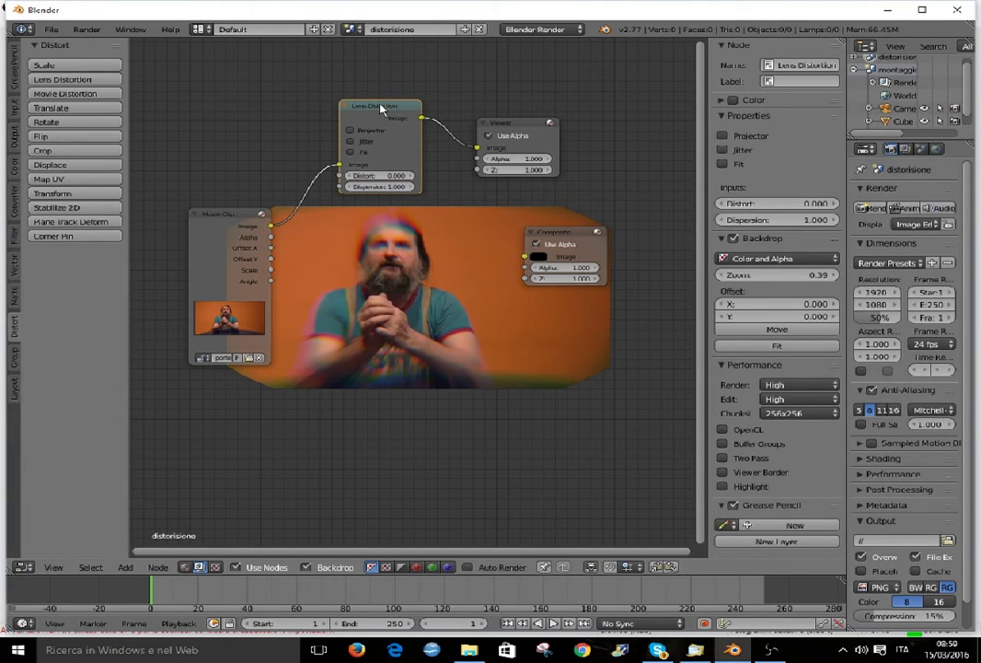
mouse_move(421, 118)
mouse_down()
mouse_move(492, 244)
mouse_move(522, 265)
mouse_up()
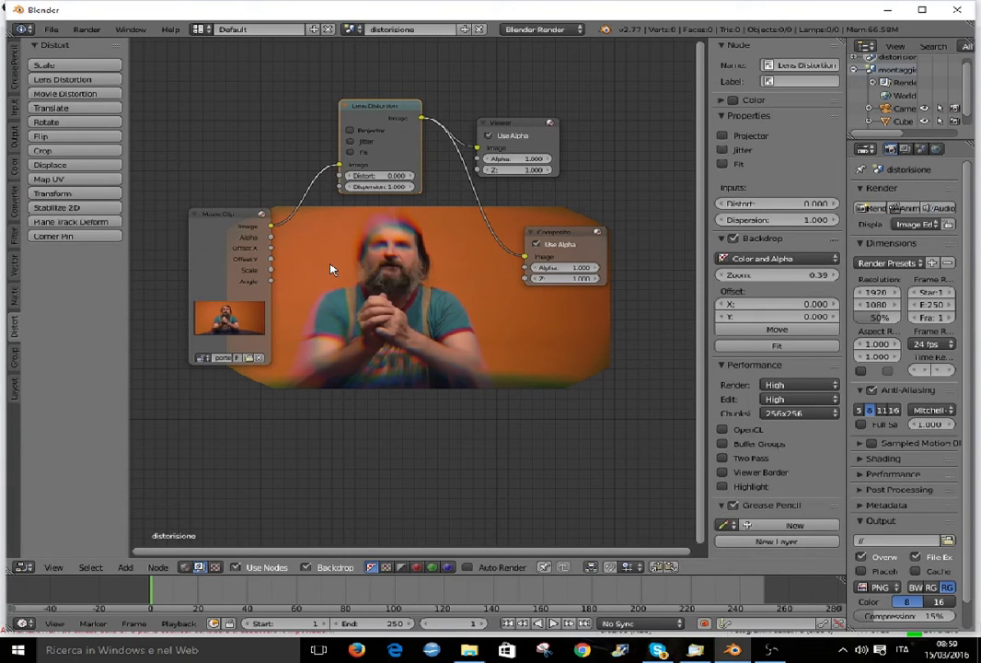
drag(227, 221, 211, 221)
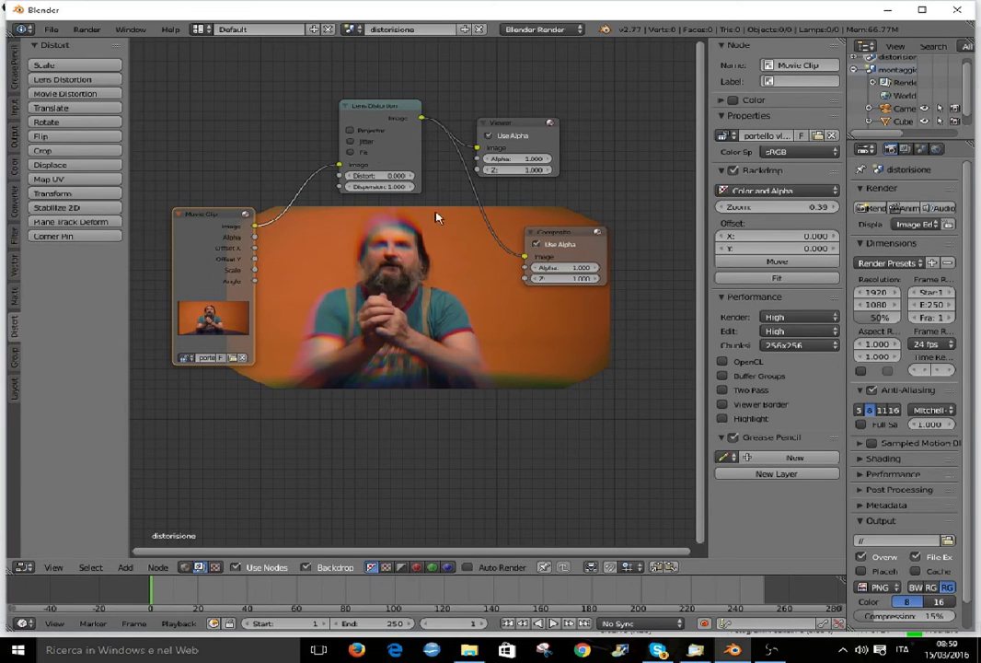
click(358, 31)
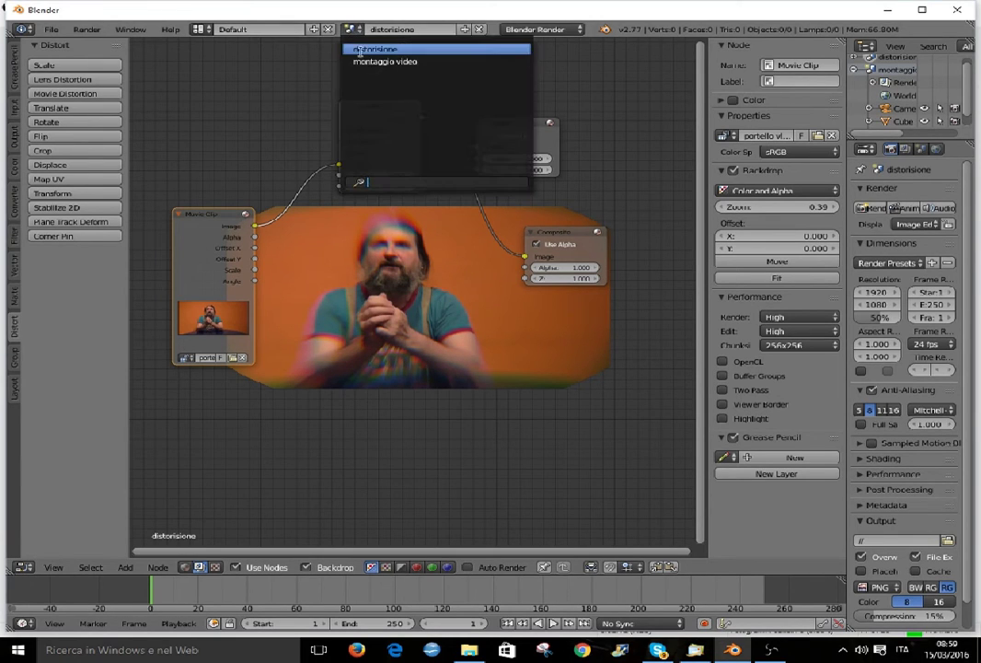
Show the montaggio video scene in the Video Editing layout, ready to add a strip.
click(364, 62)
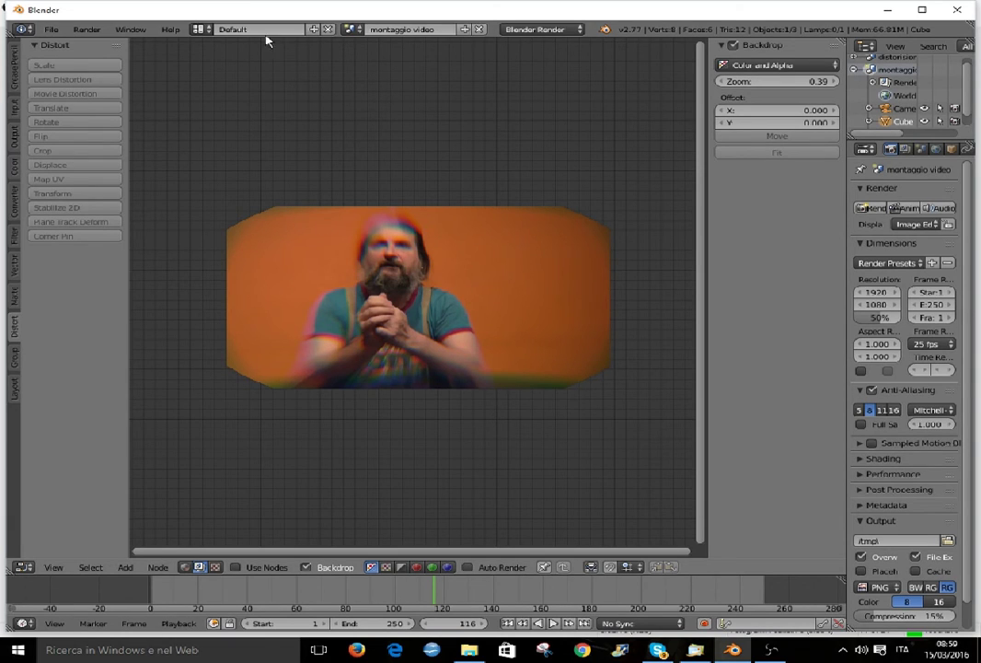
click(199, 30)
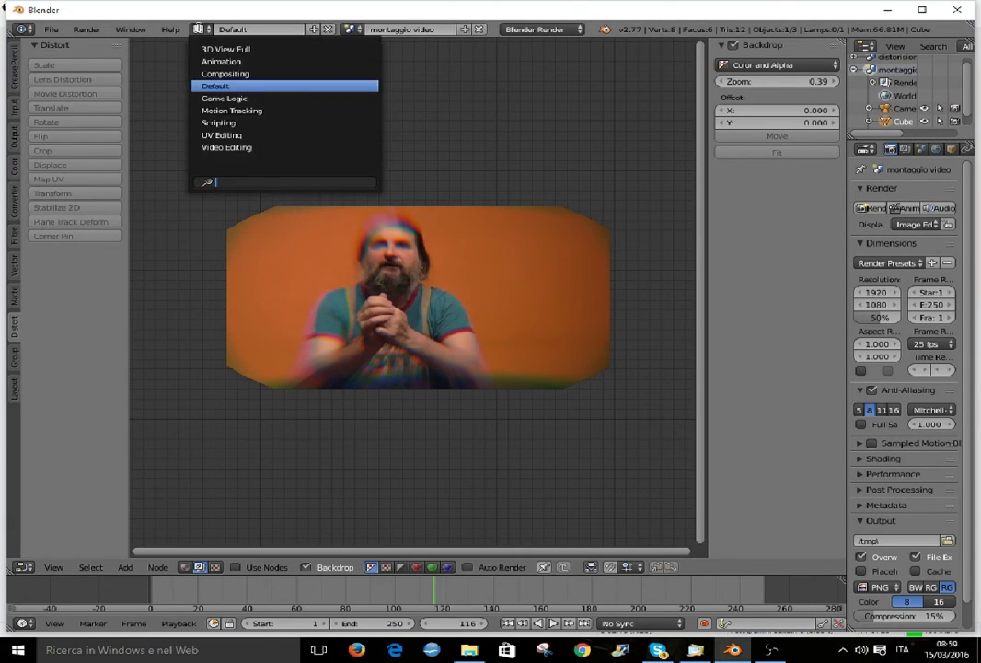
click(216, 151)
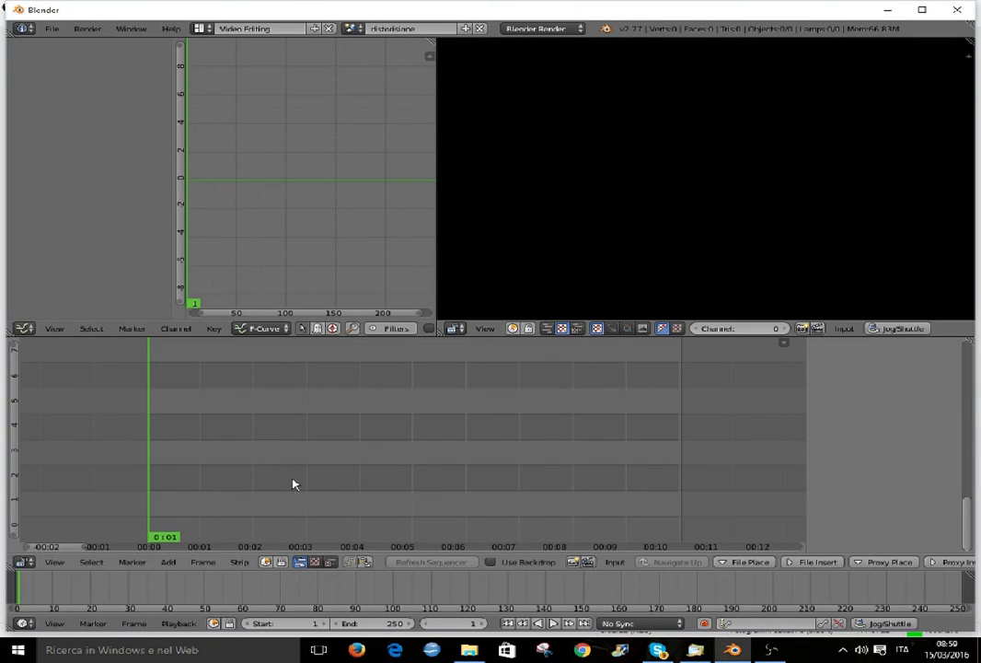
click(351, 29)
click(364, 63)
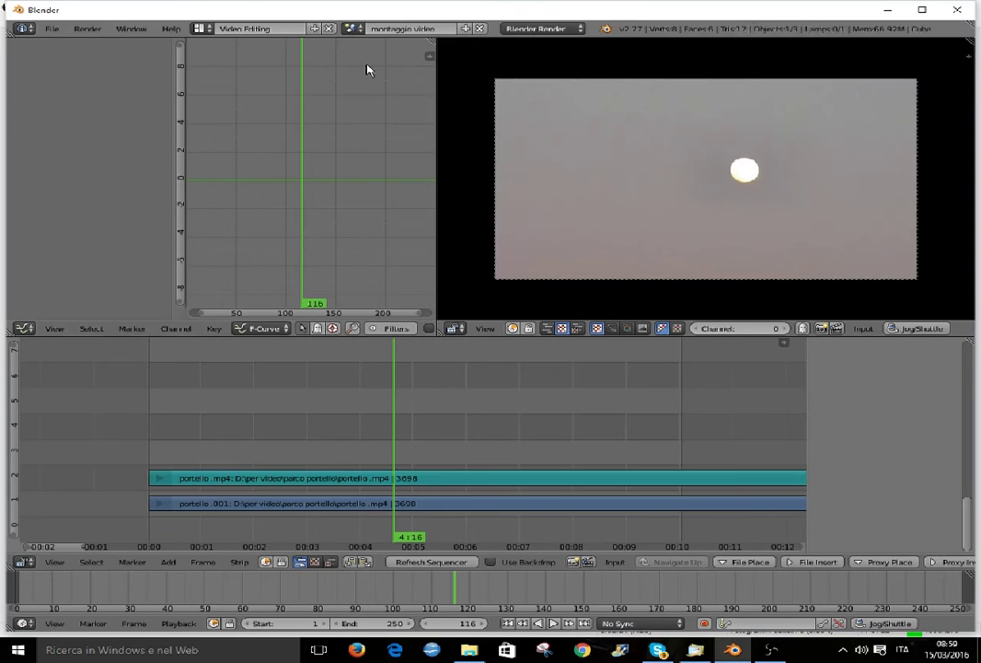
click(169, 563)
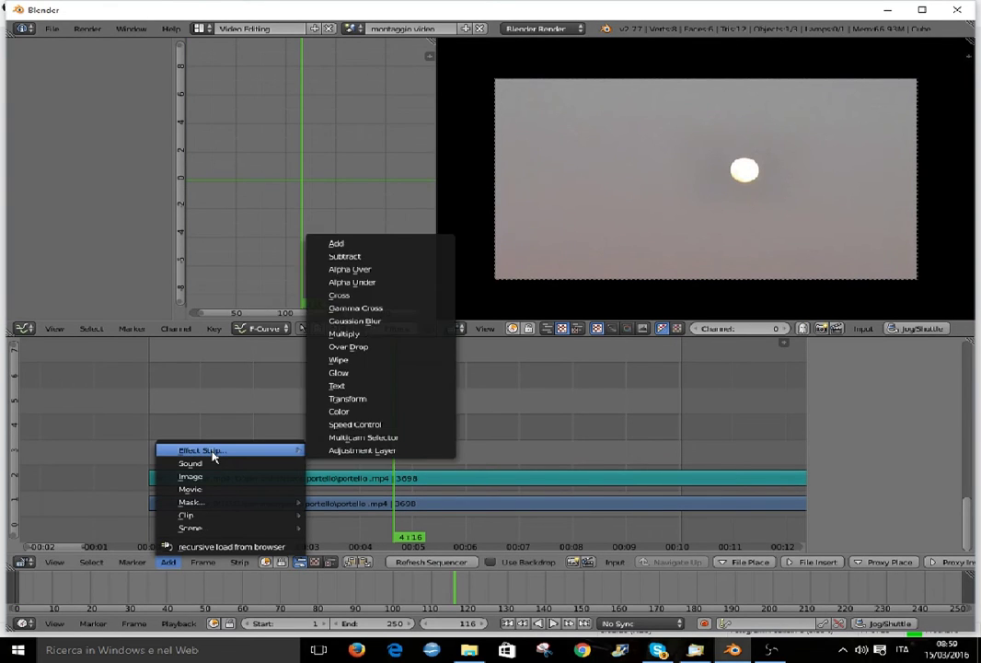
mouse_move(212, 527)
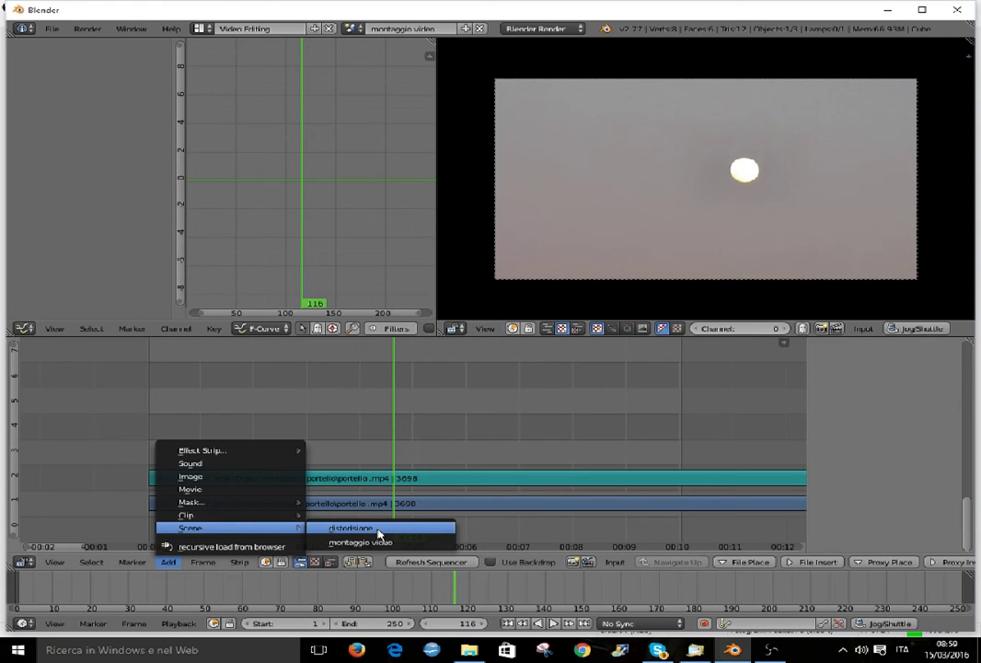
Add the distorisione scene as a strip, then switch to the Default layout.
click(350, 528)
click(380, 450)
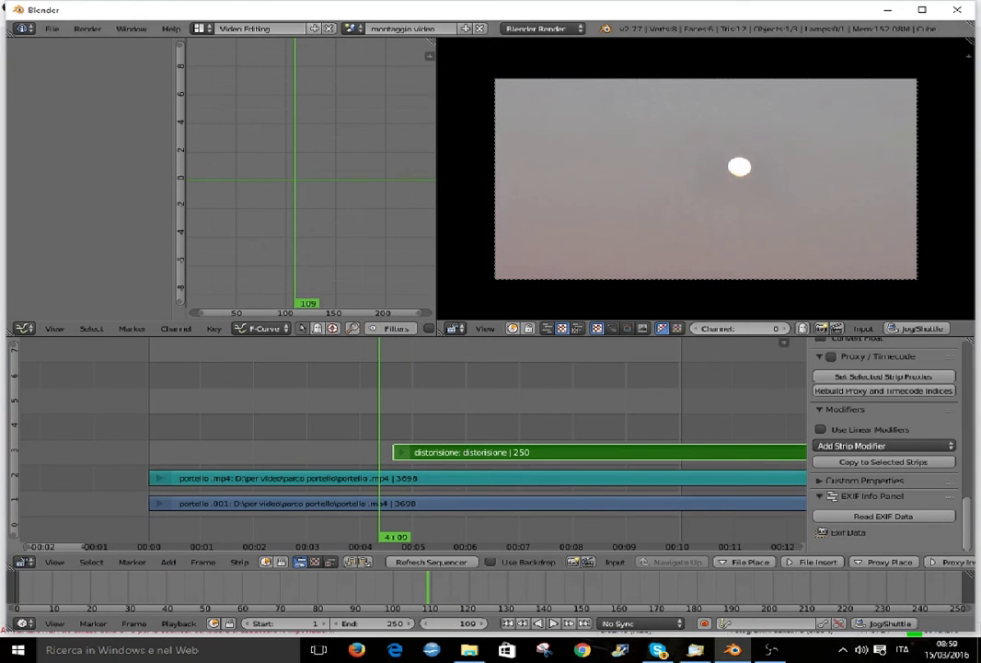
click(350, 29)
click(374, 49)
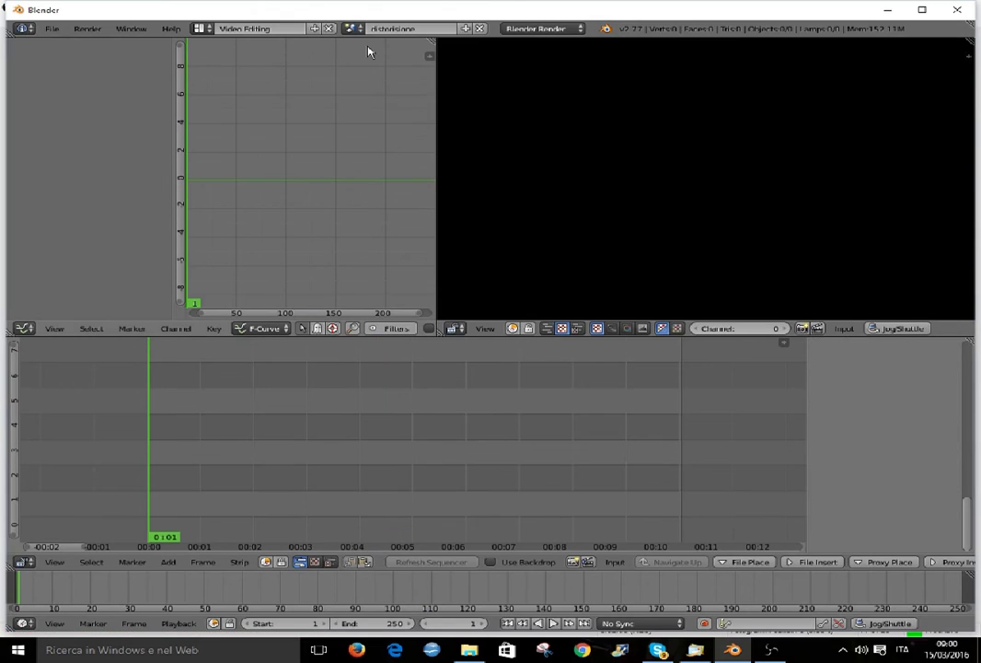
click(200, 29)
click(255, 90)
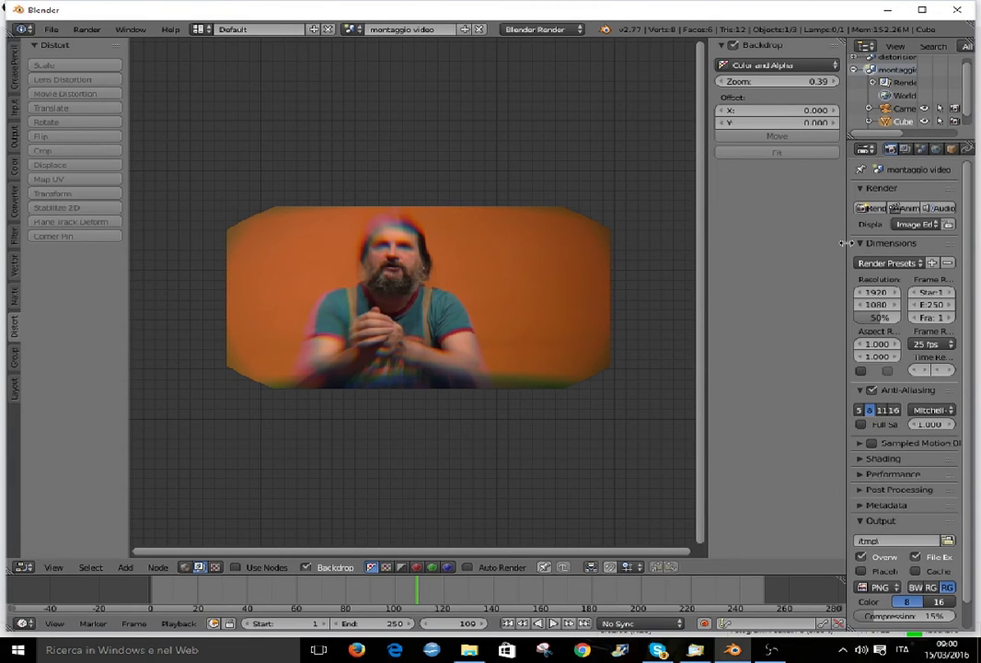
Apply the HDTV 720p render preset (1280×720, 24 fps) and head back toward the Video Editing layout.
drag(845, 243, 700, 243)
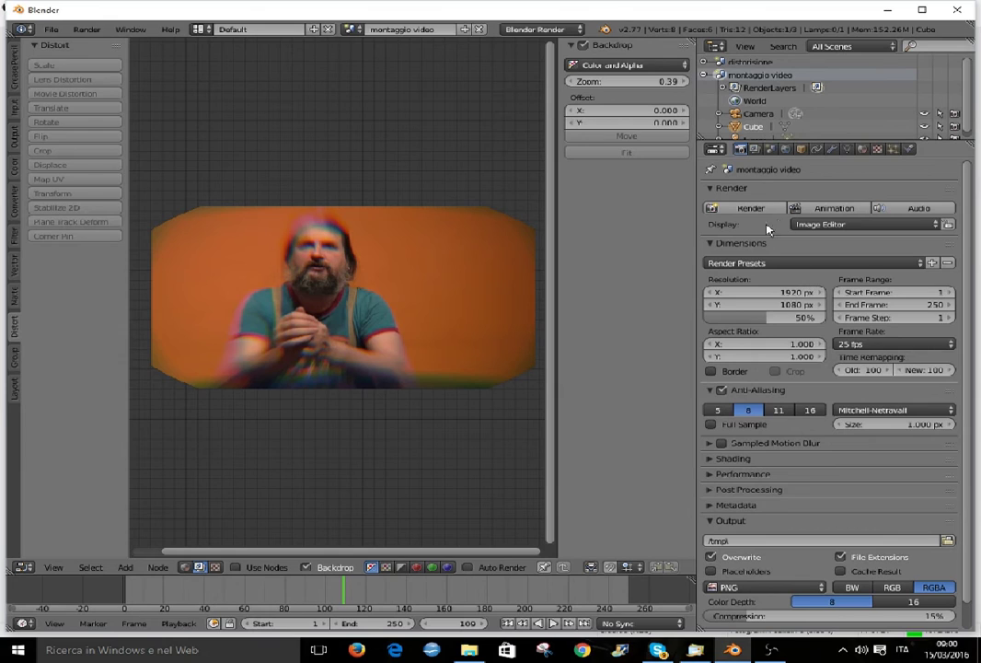
click(767, 263)
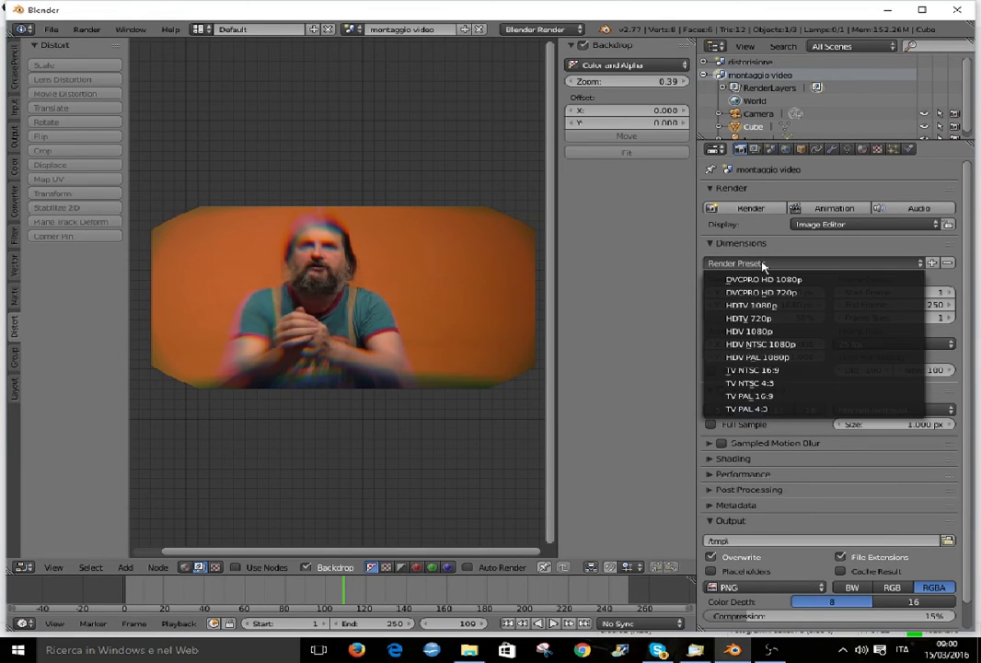
click(771, 318)
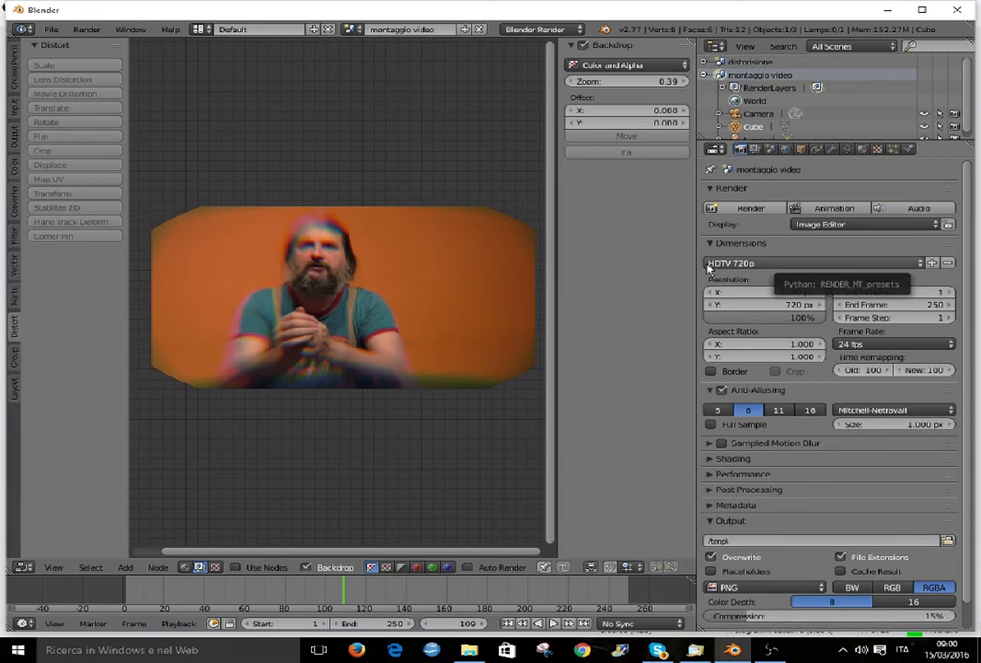
click(353, 30)
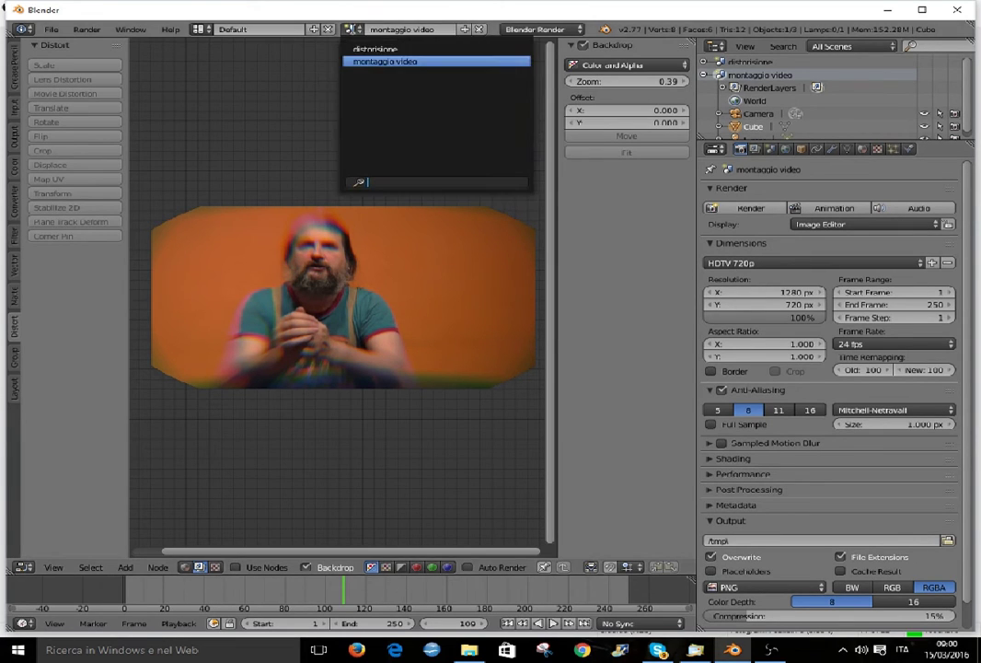
click(199, 29)
Return to the Video Editing layout and the montaggio video scene.
click(228, 149)
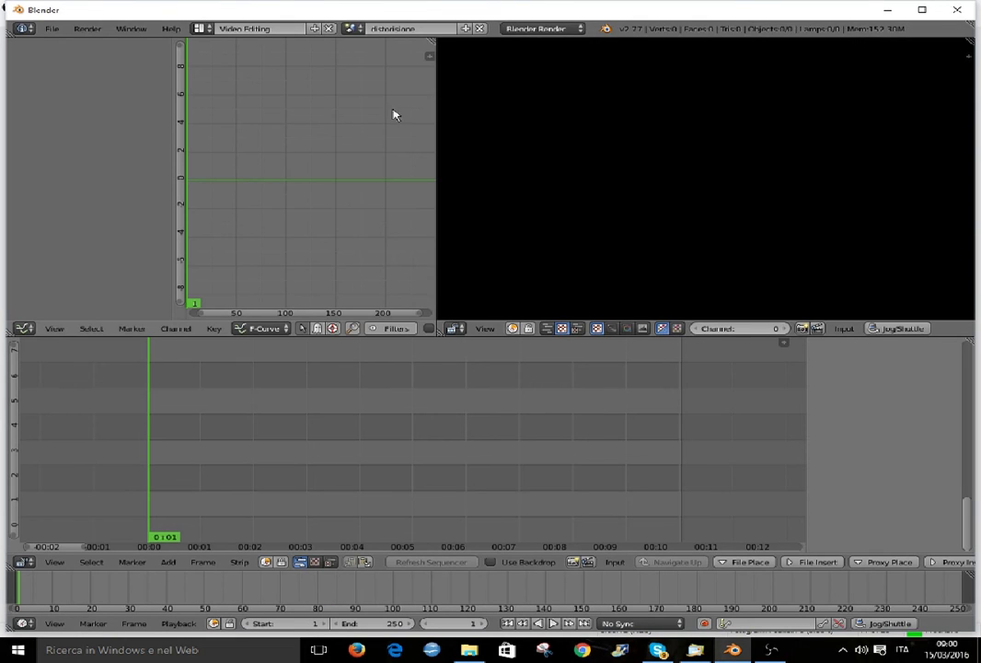
click(353, 29)
click(359, 62)
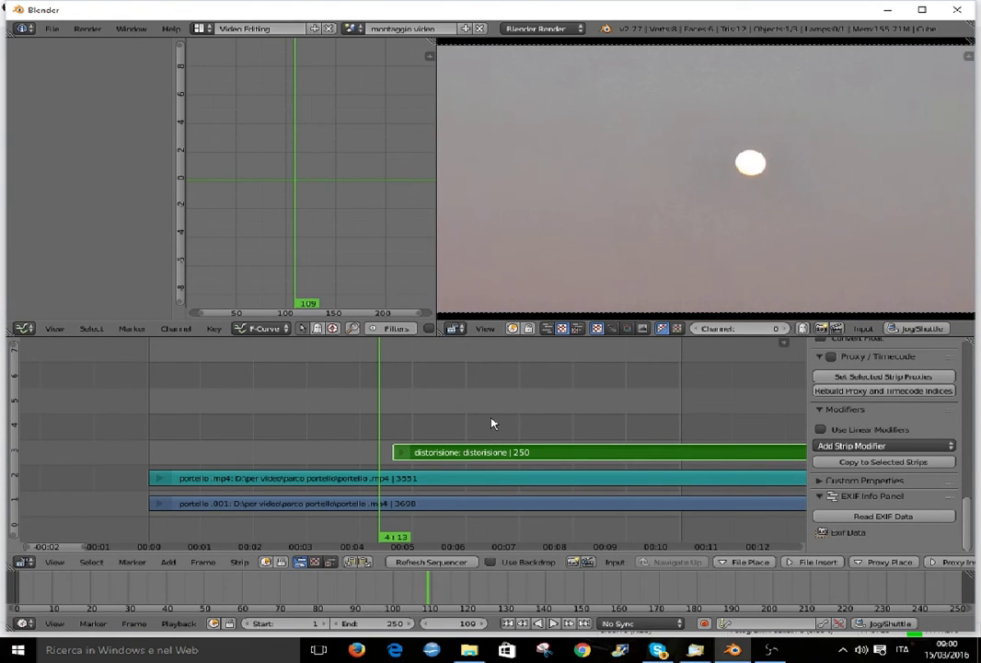
At frame 146, delete the old distorisione strip and add a fresh distorisione scene strip.
click(457, 426)
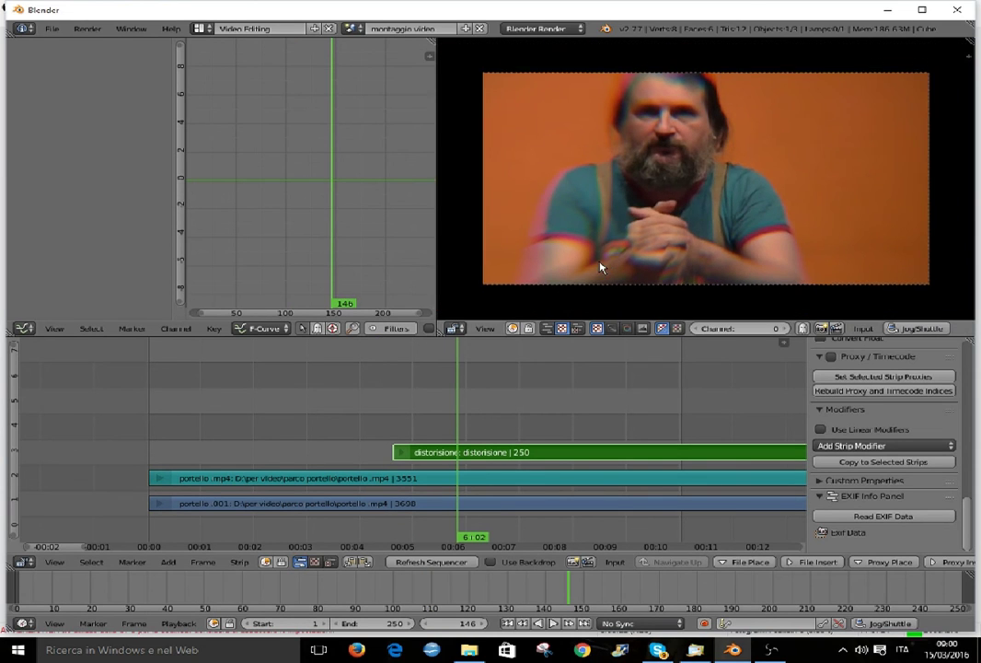
scroll(600, 267, down, 1)
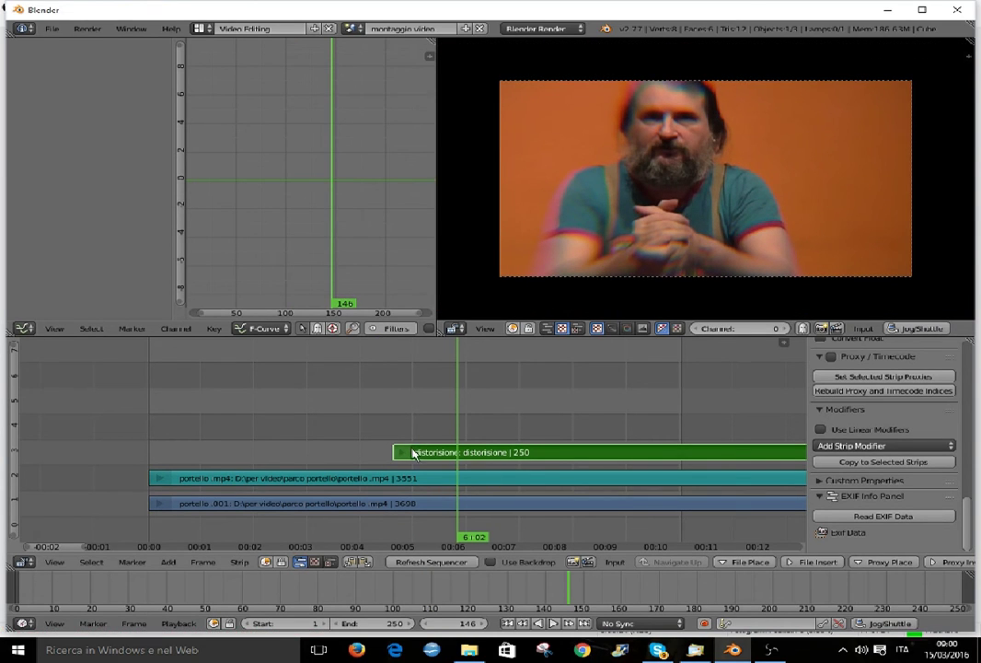
key(x)
click(435, 457)
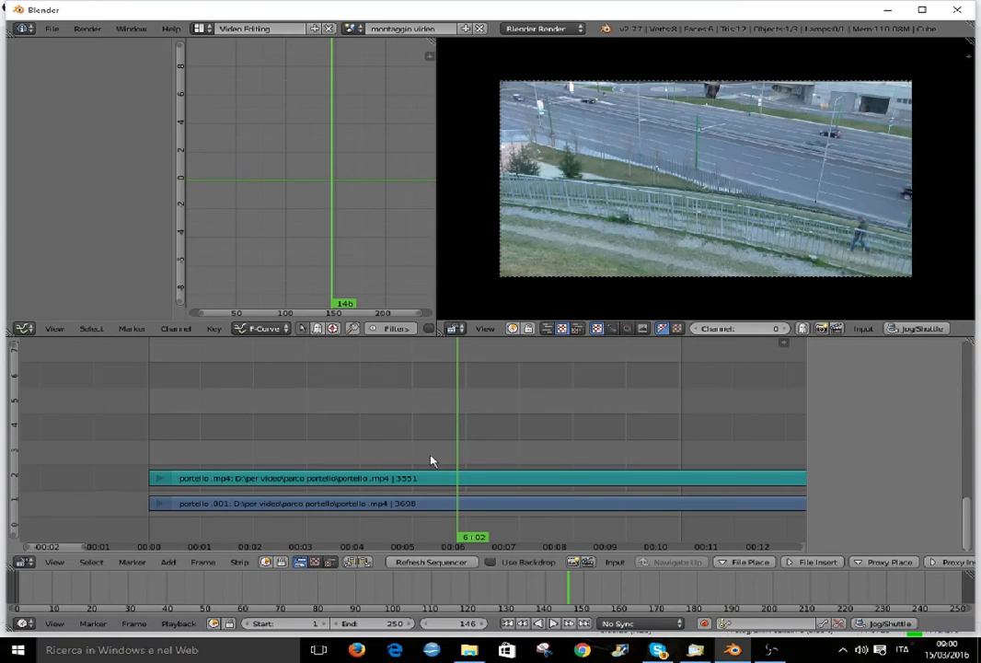
click(167, 562)
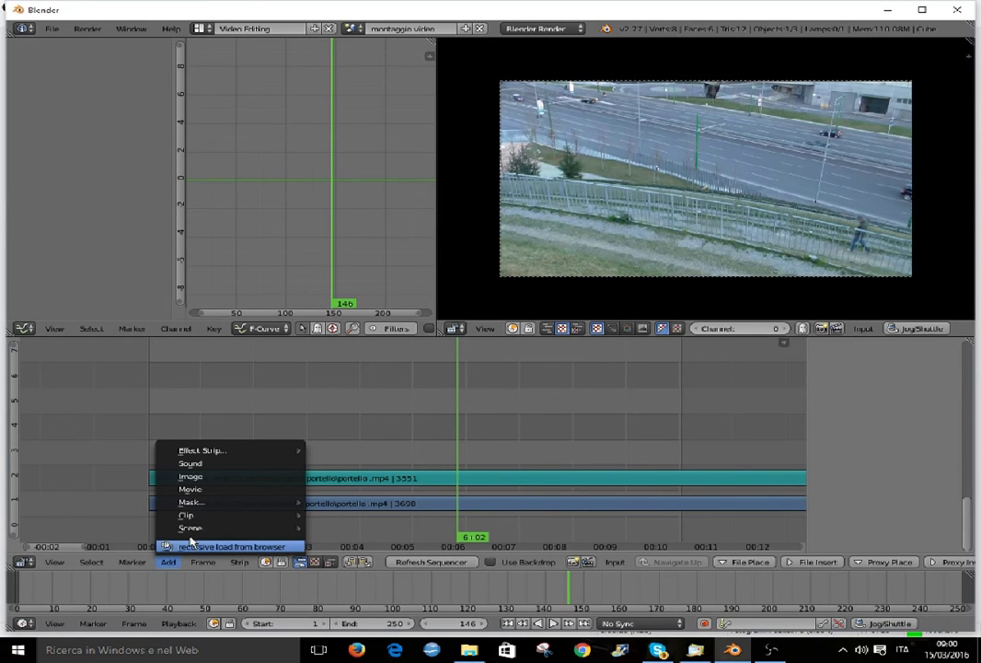
mouse_move(191, 528)
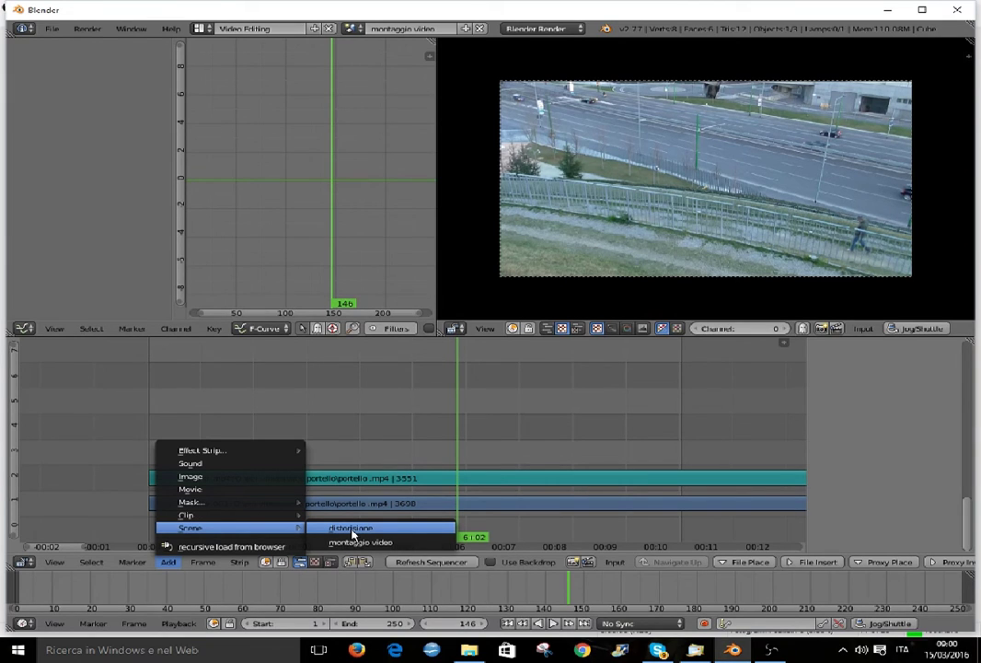
click(352, 530)
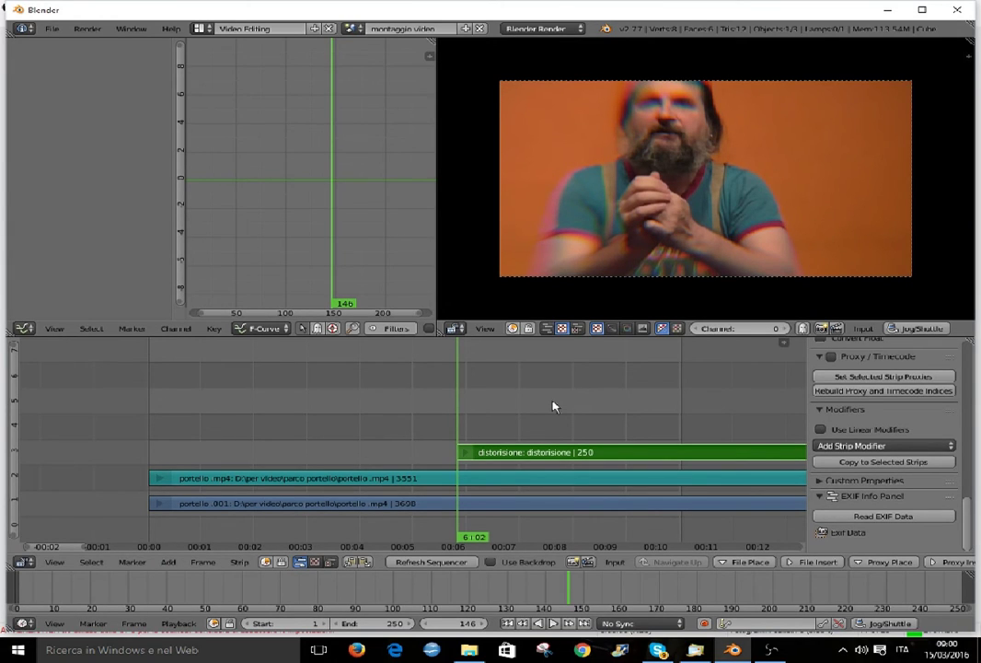
click(553, 406)
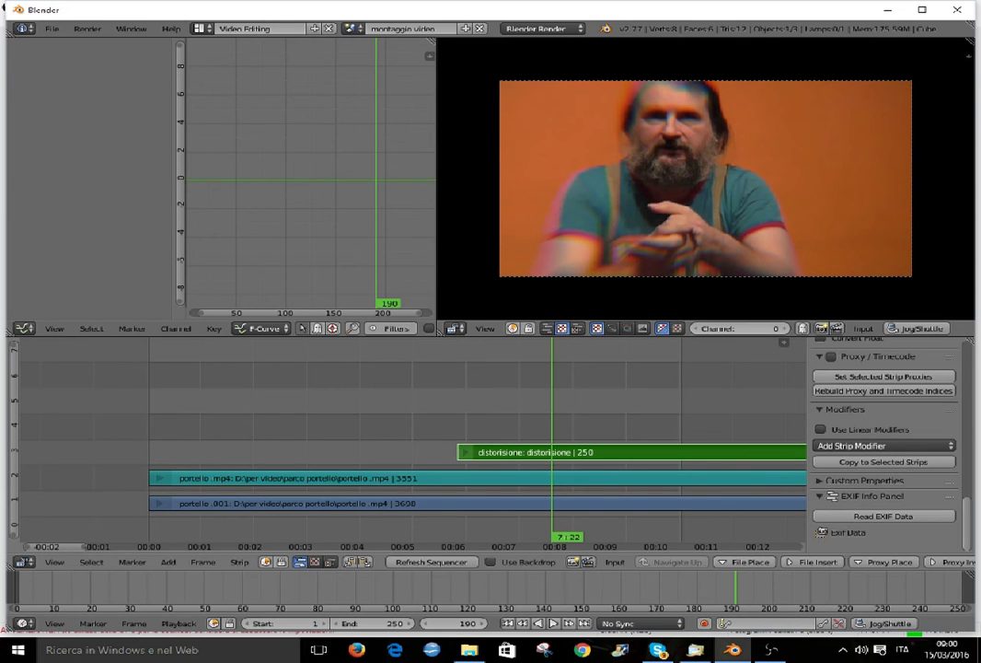
click(201, 28)
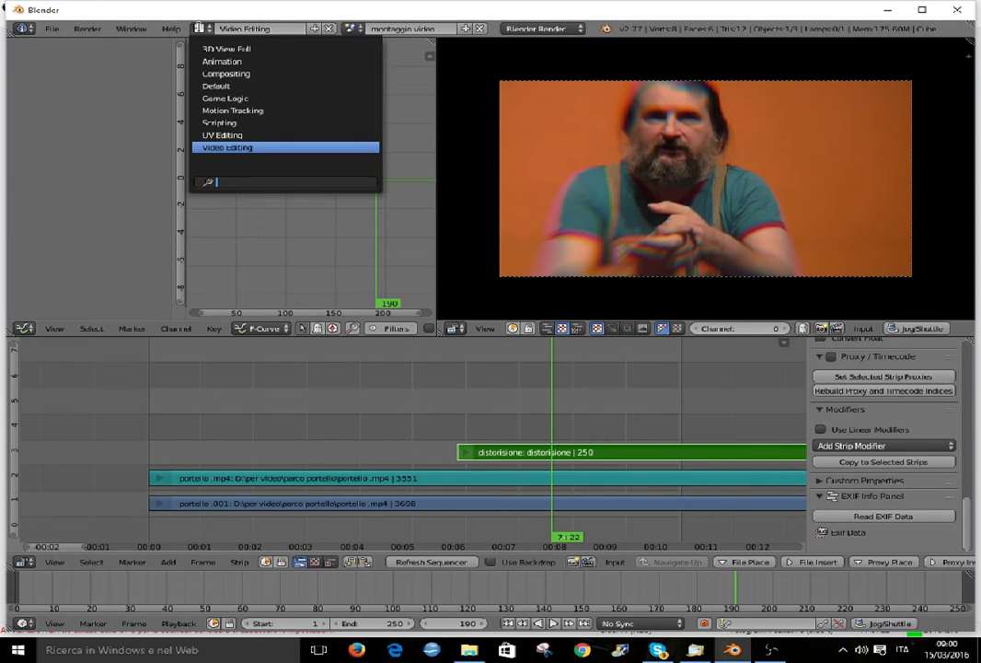
click(233, 84)
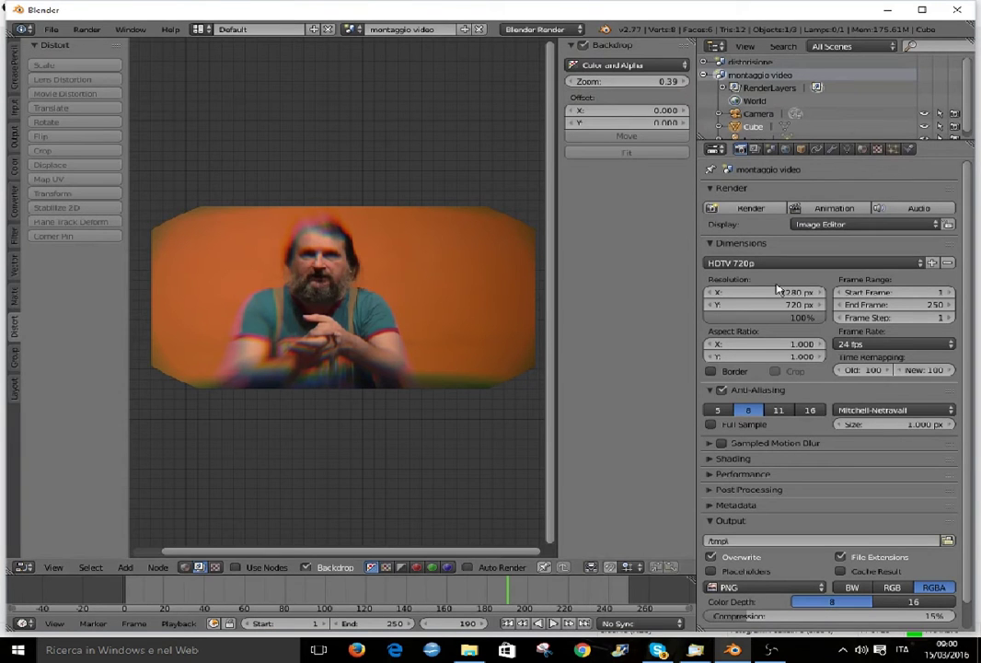
click(350, 29)
click(366, 48)
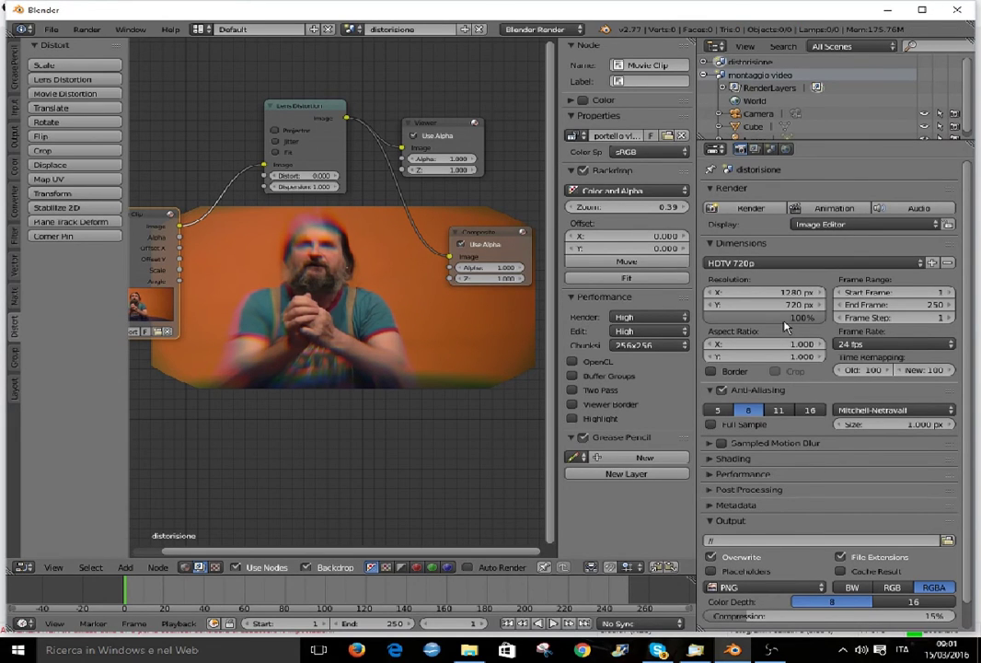
click(349, 30)
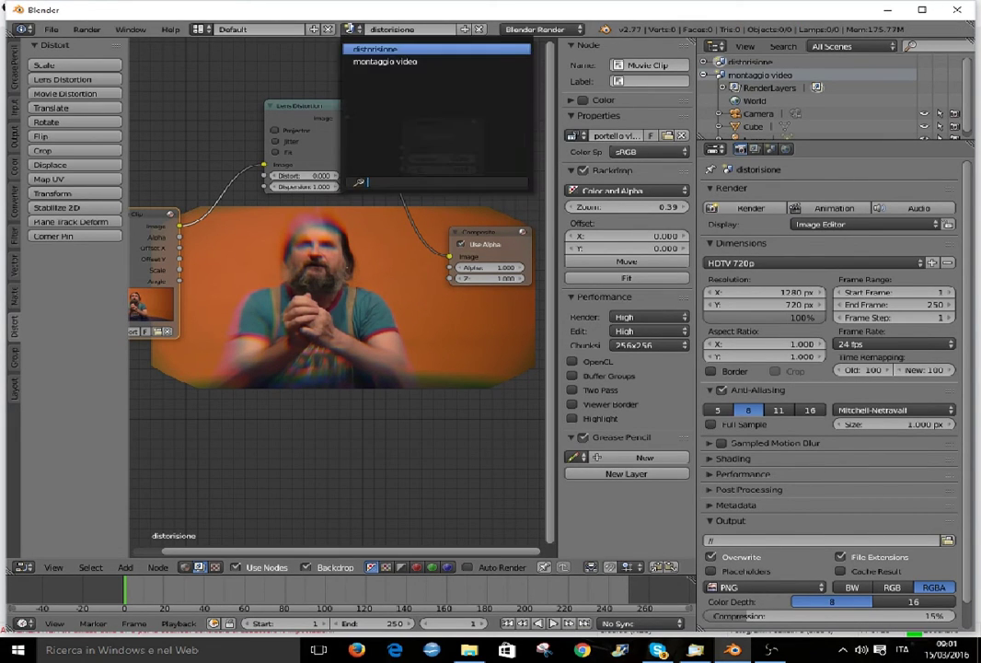
click(197, 28)
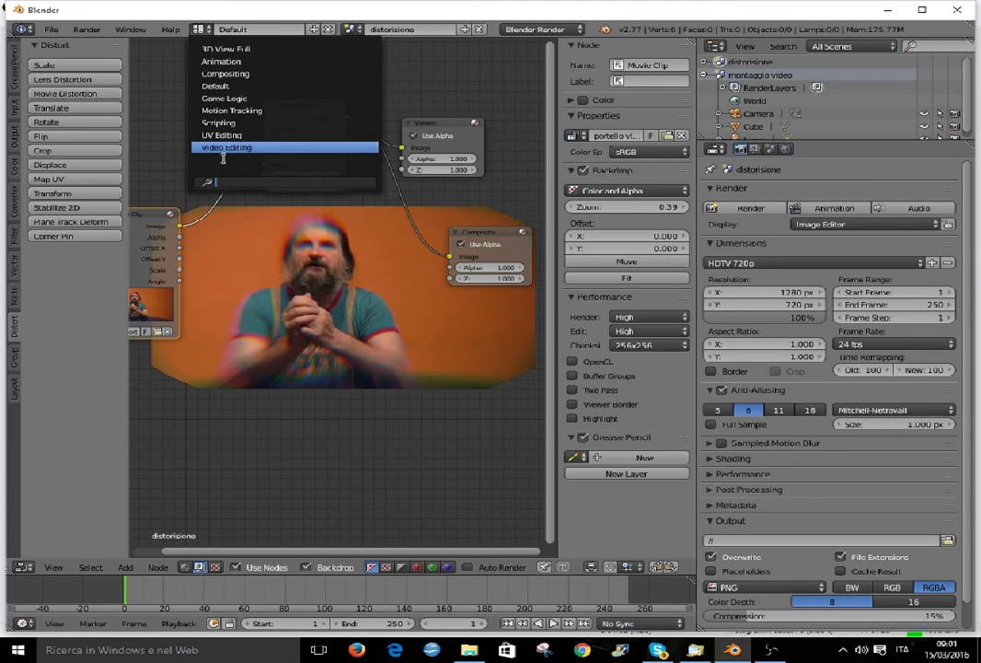
click(224, 151)
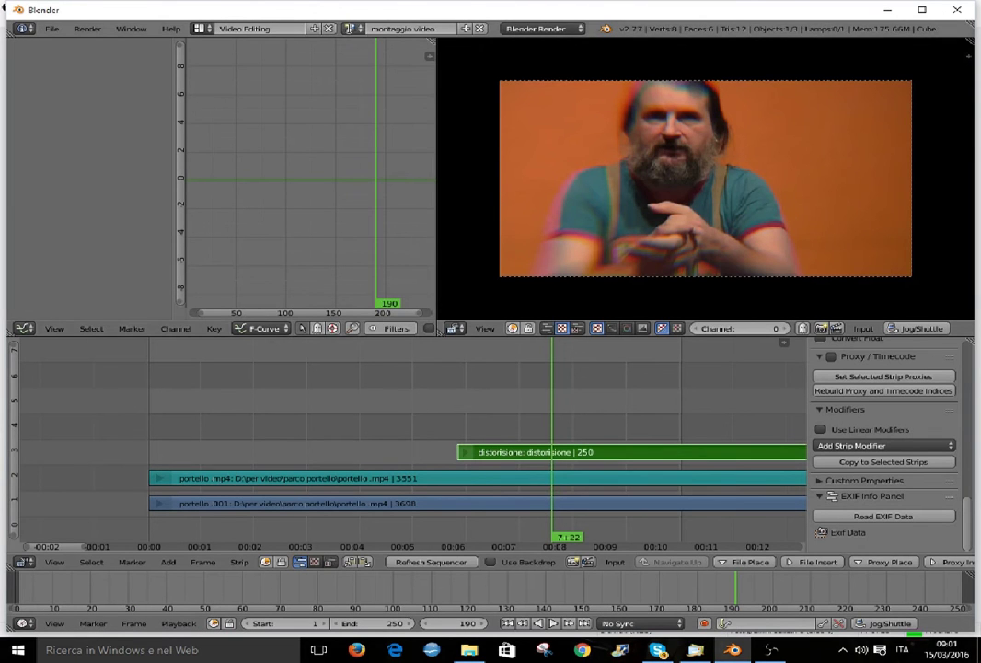
click(352, 28)
click(369, 60)
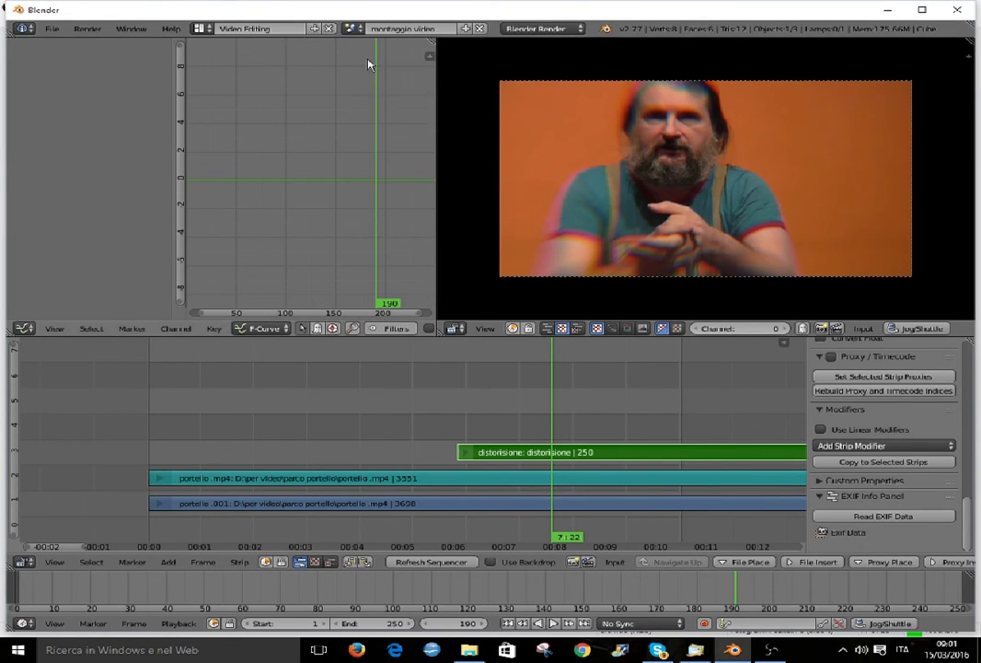
click(438, 443)
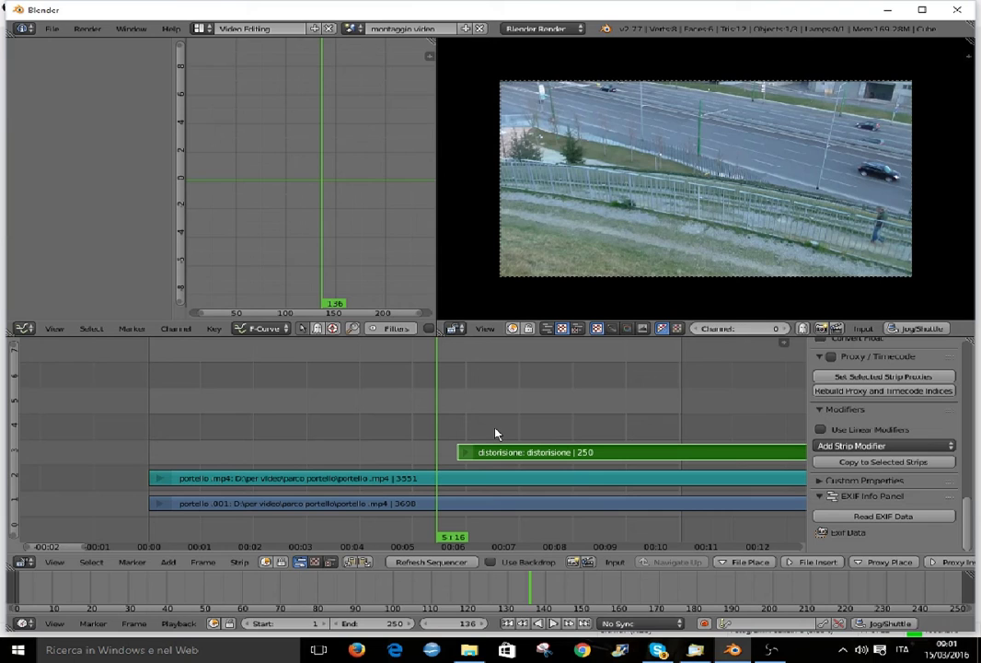
Scrub to frames 163 and 138, play forward into the distorted clip, and zoom the sequencer out.
click(495, 434)
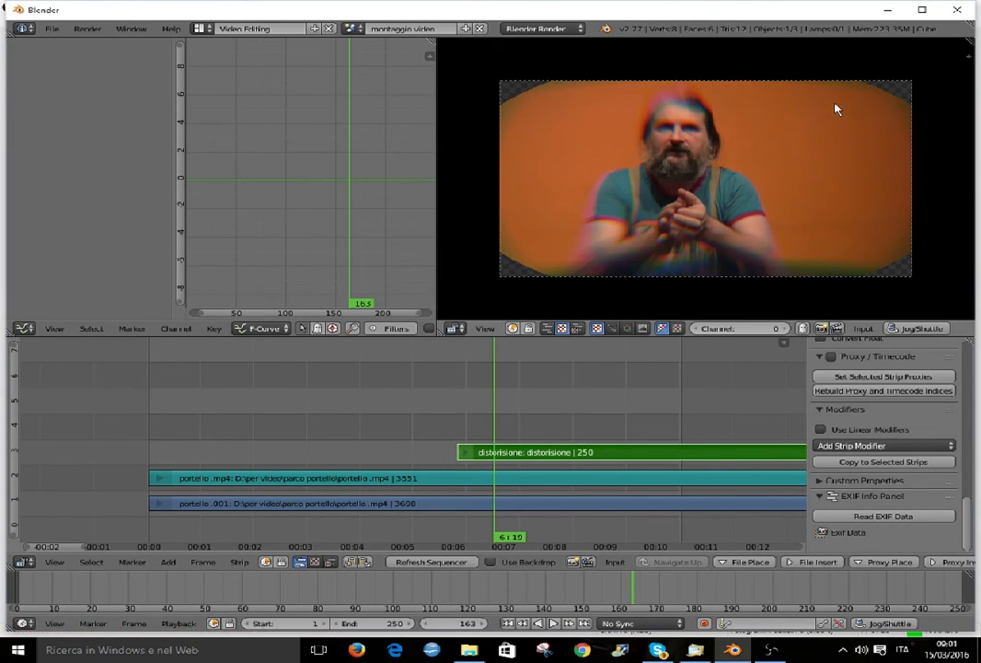
click(442, 462)
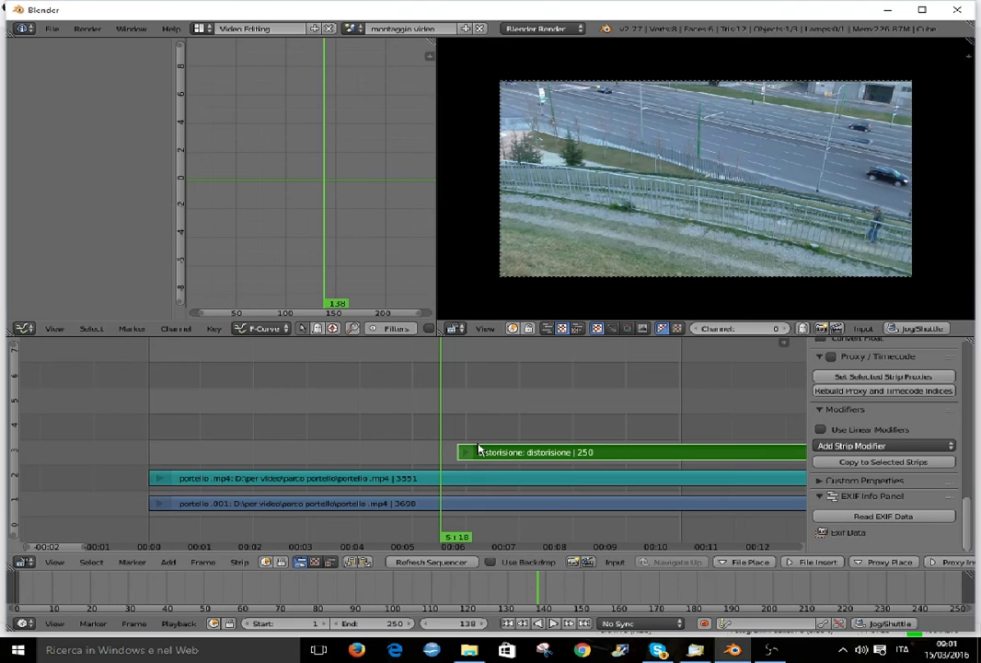
key(alt+a)
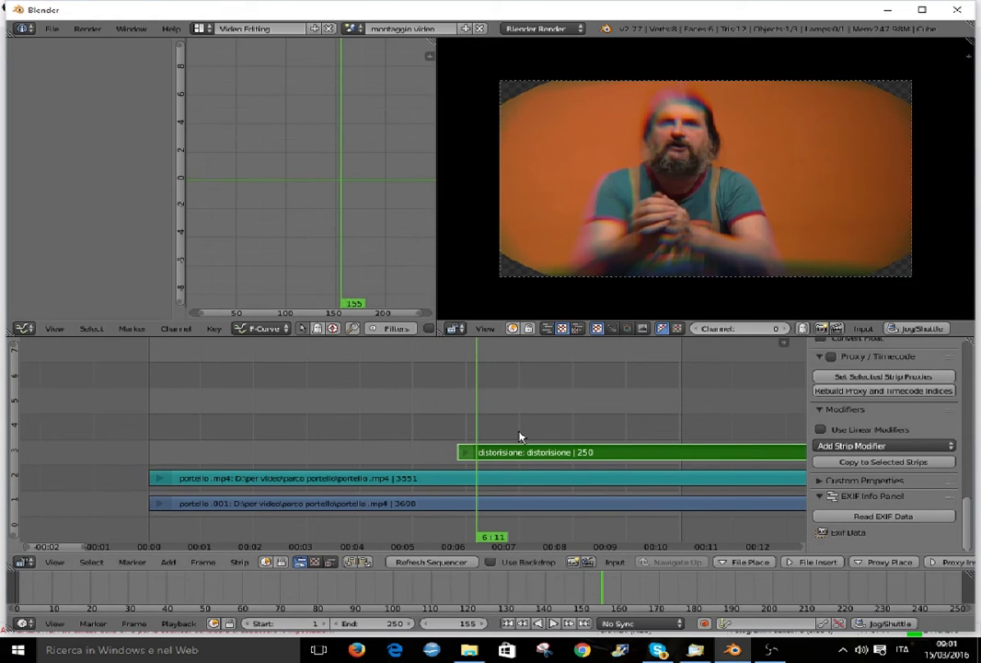
scroll(520, 436, down, 1)
scroll(520, 437, down, 1)
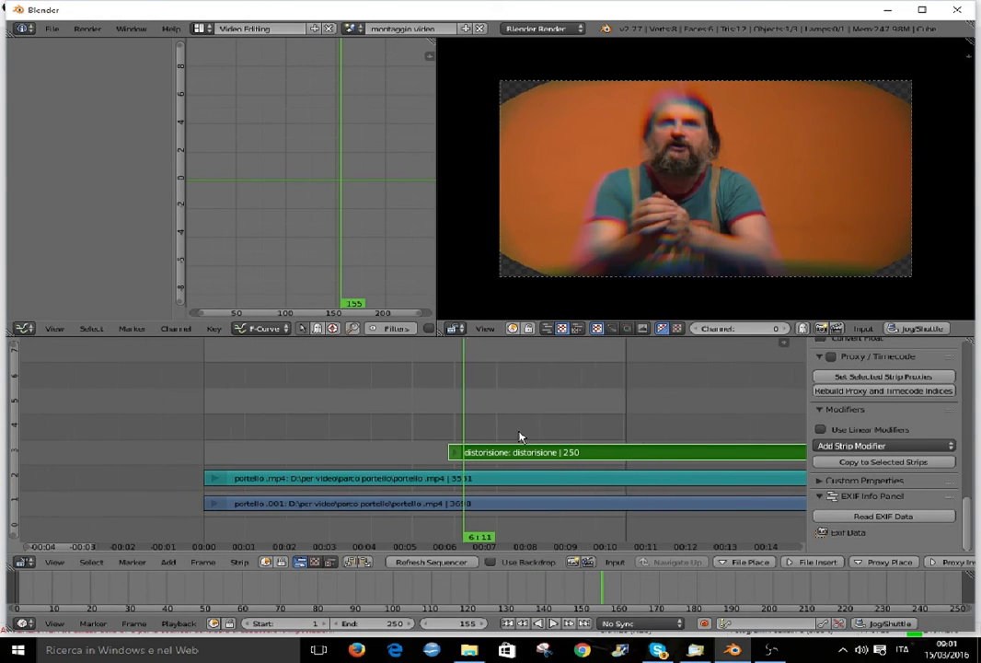
scroll(520, 436, down, 1)
scroll(520, 436, down, 1)
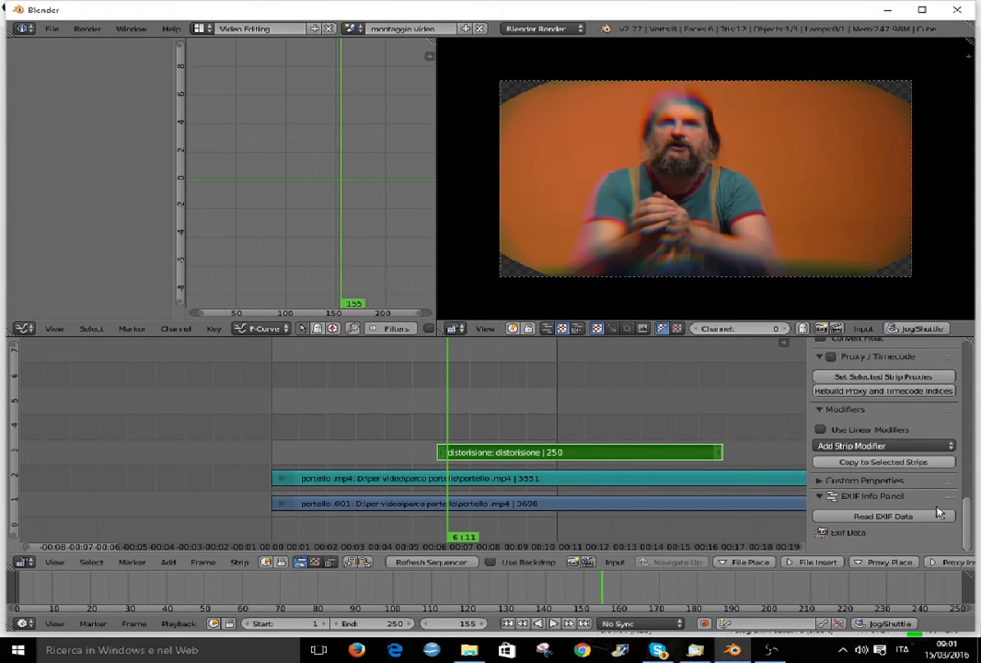
drag(971, 518, 964, 356)
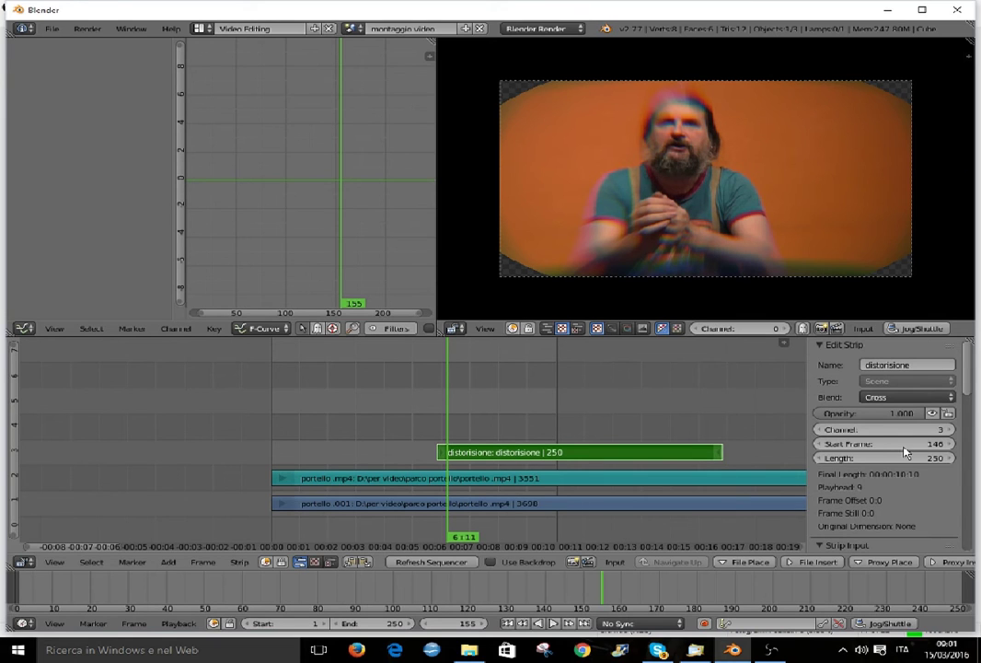
drag(967, 391, 965, 444)
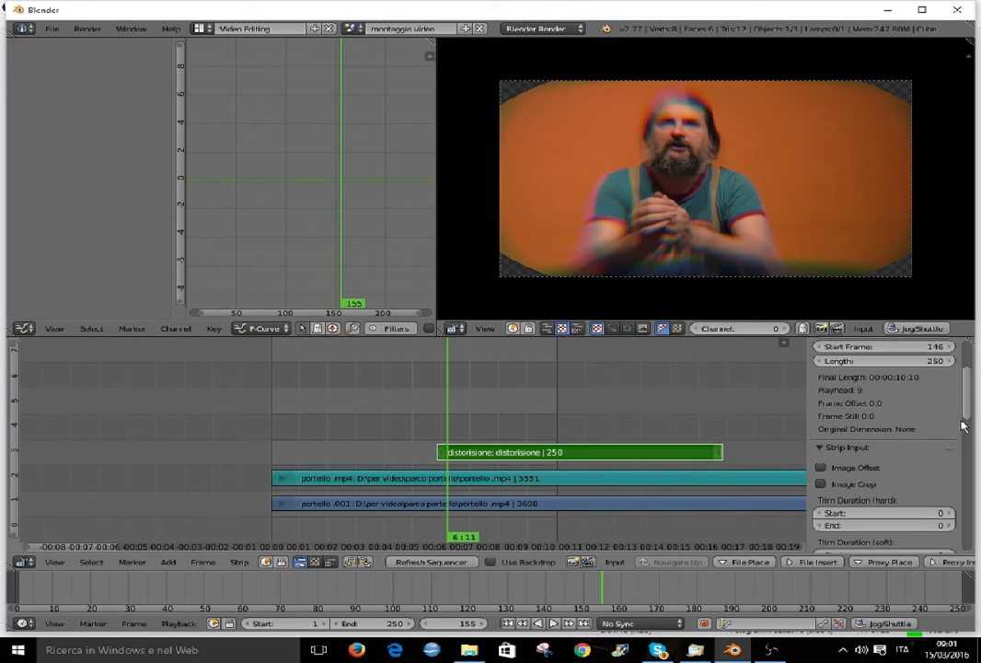
scroll(964, 444, down, 1)
click(822, 498)
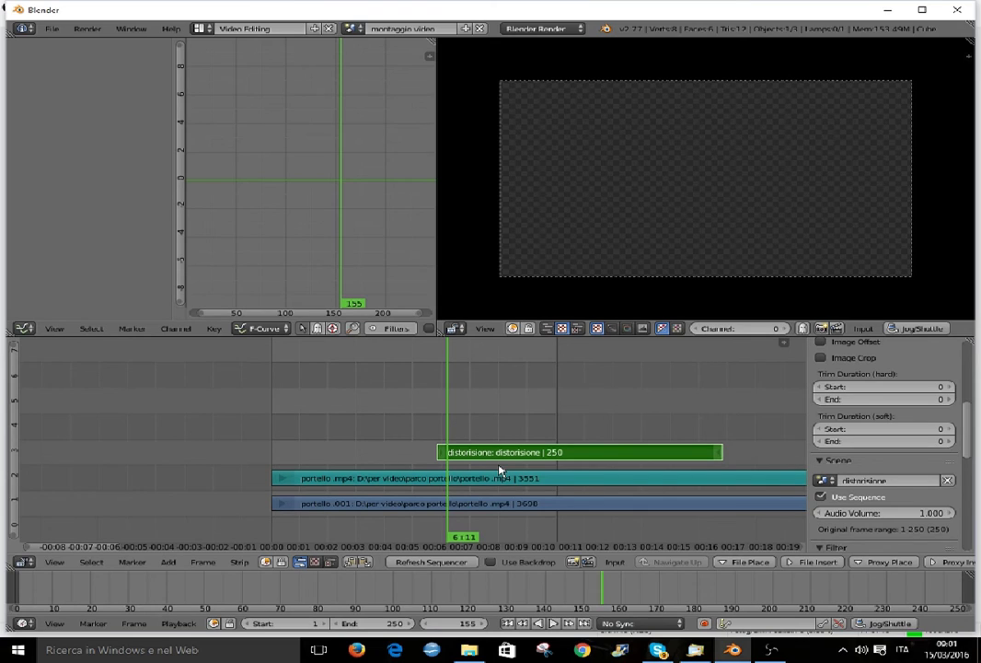
key(ctrl+z)
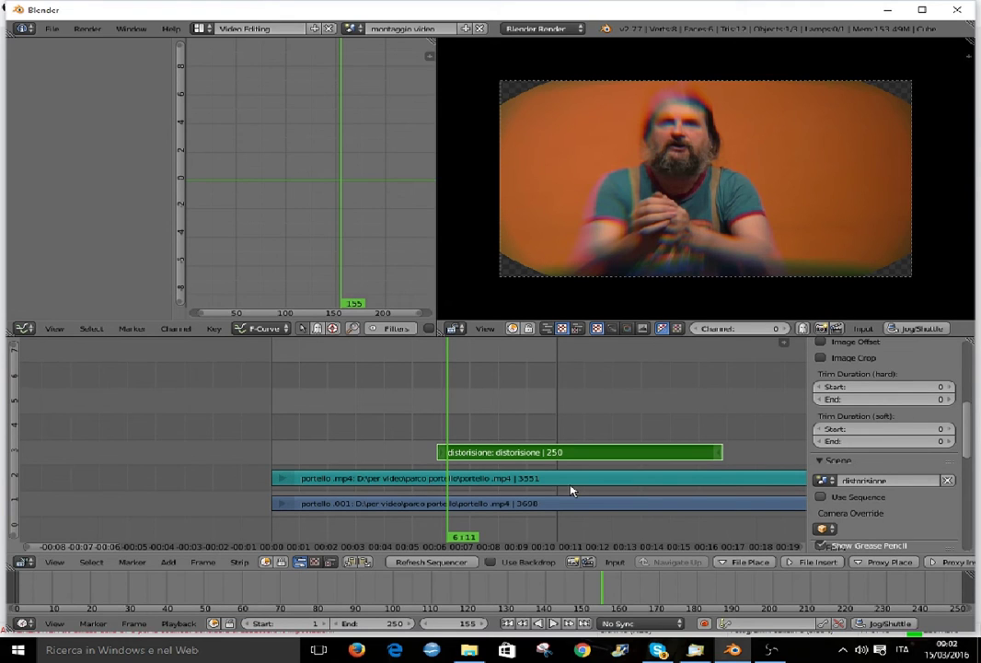
drag(571, 491, 433, 431)
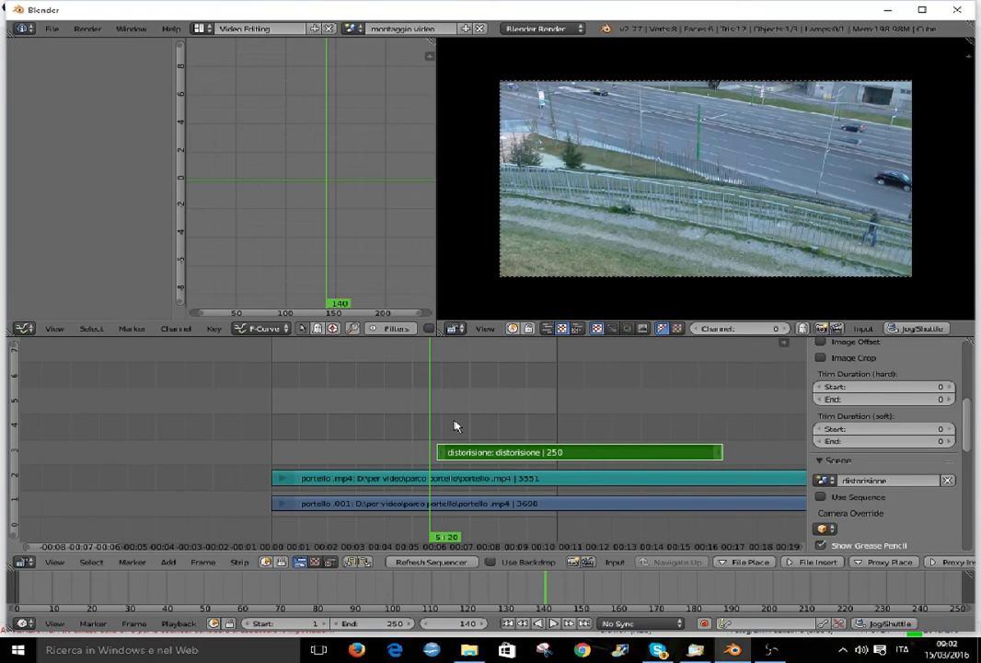
click(454, 426)
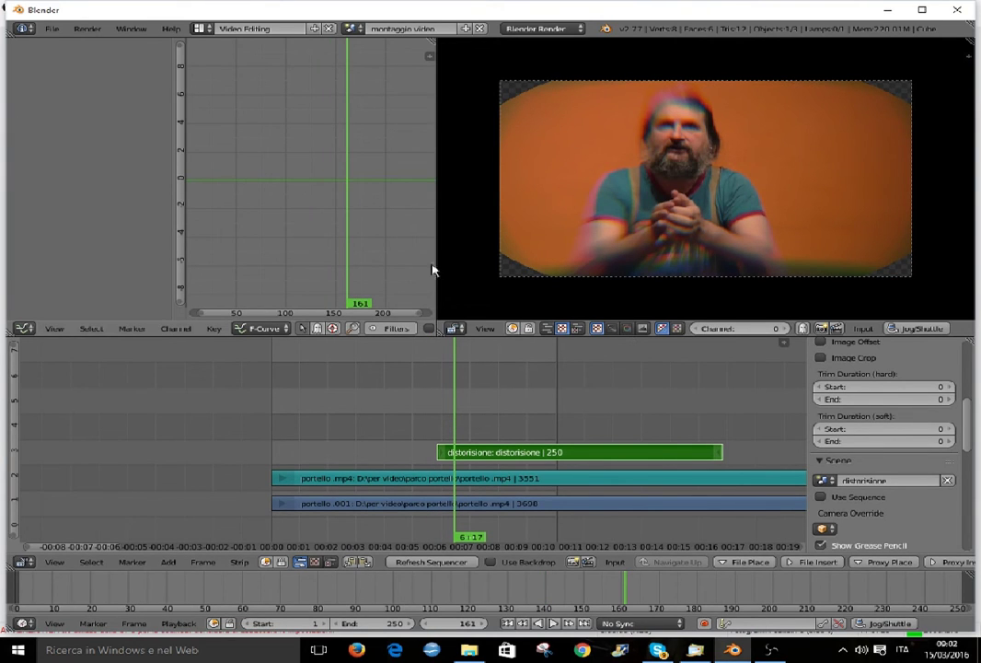
Switch to the distorsione scene in the Default layout and widen the node editor.
click(354, 28)
click(370, 51)
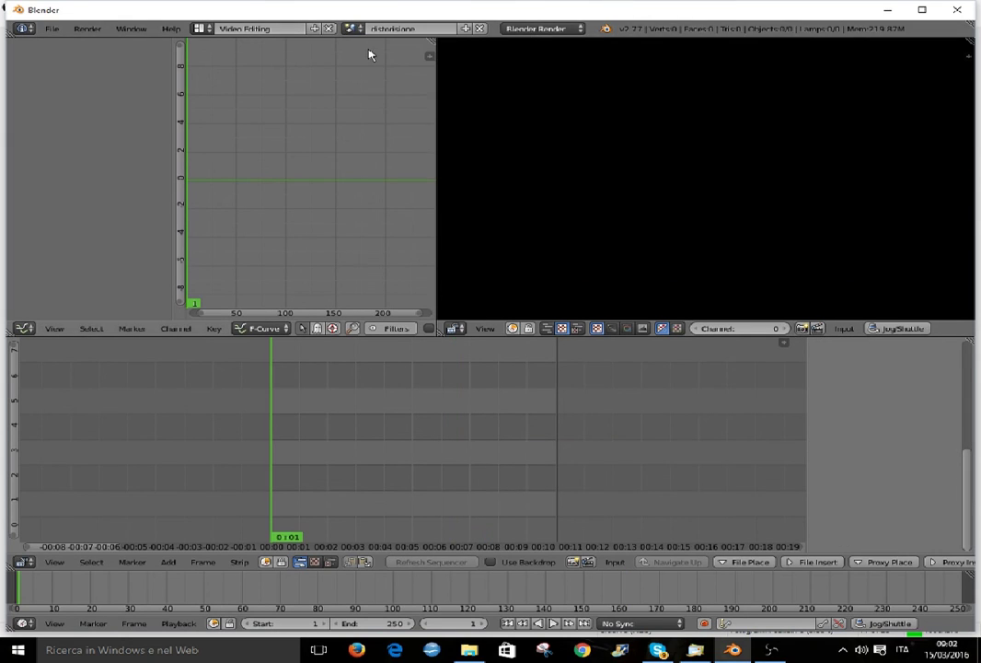
click(217, 30)
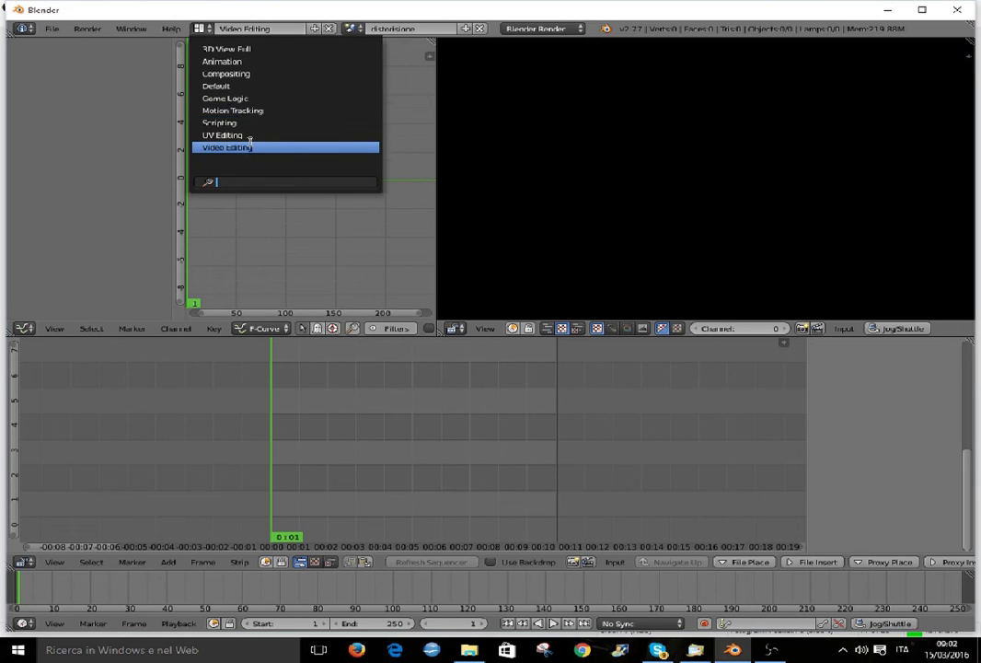
click(244, 85)
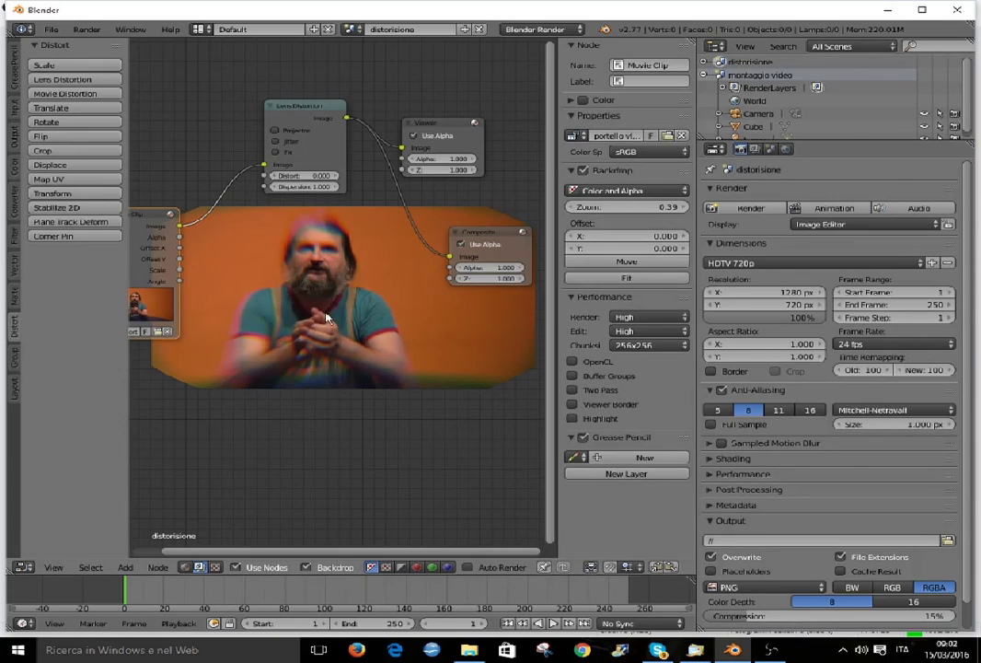
scroll(327, 317, down, 1)
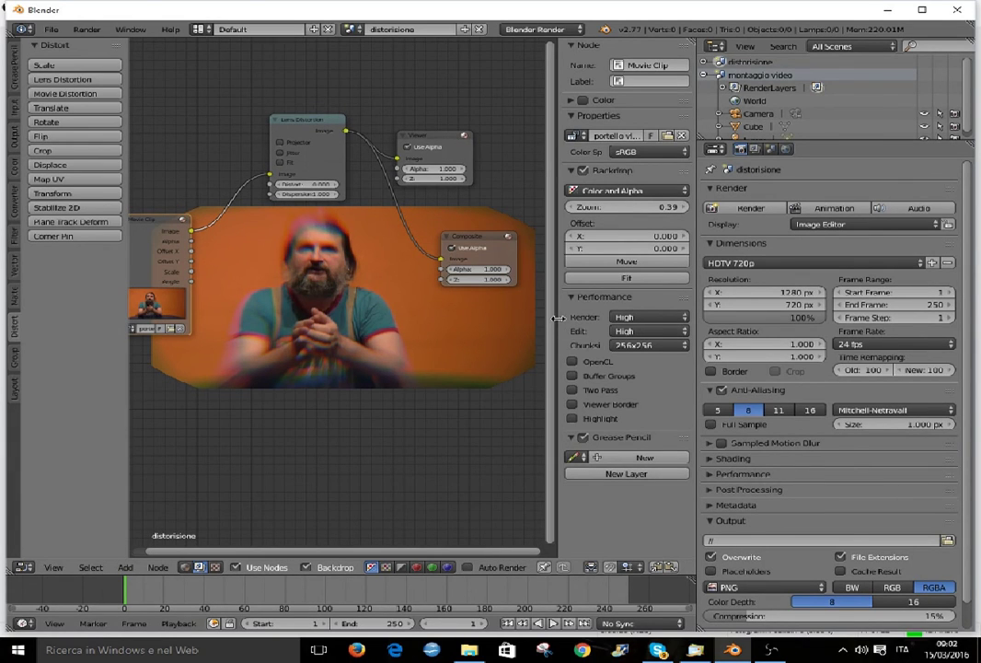
drag(557, 317, 626, 318)
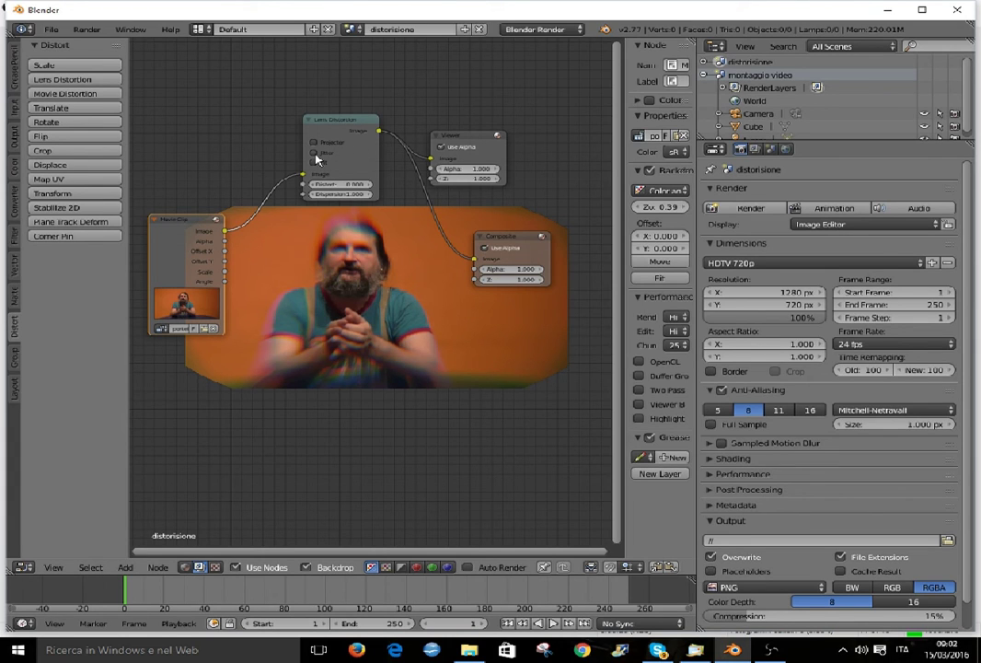
Set the Lens Distortion node to Fit with Projector off, adjusting the distort amount.
click(316, 160)
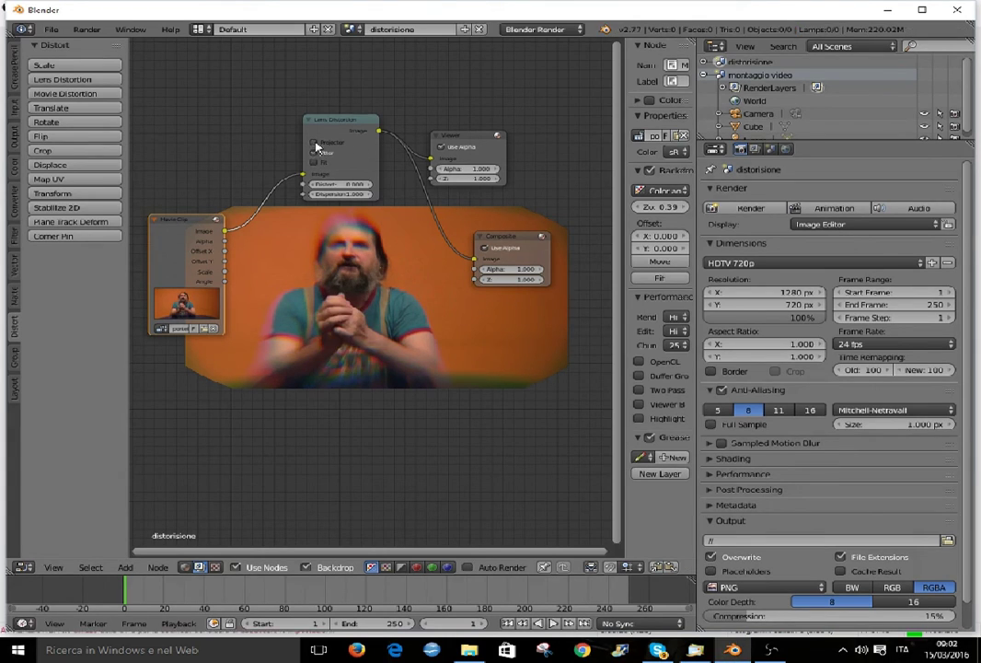
click(315, 143)
drag(334, 184, 370, 185)
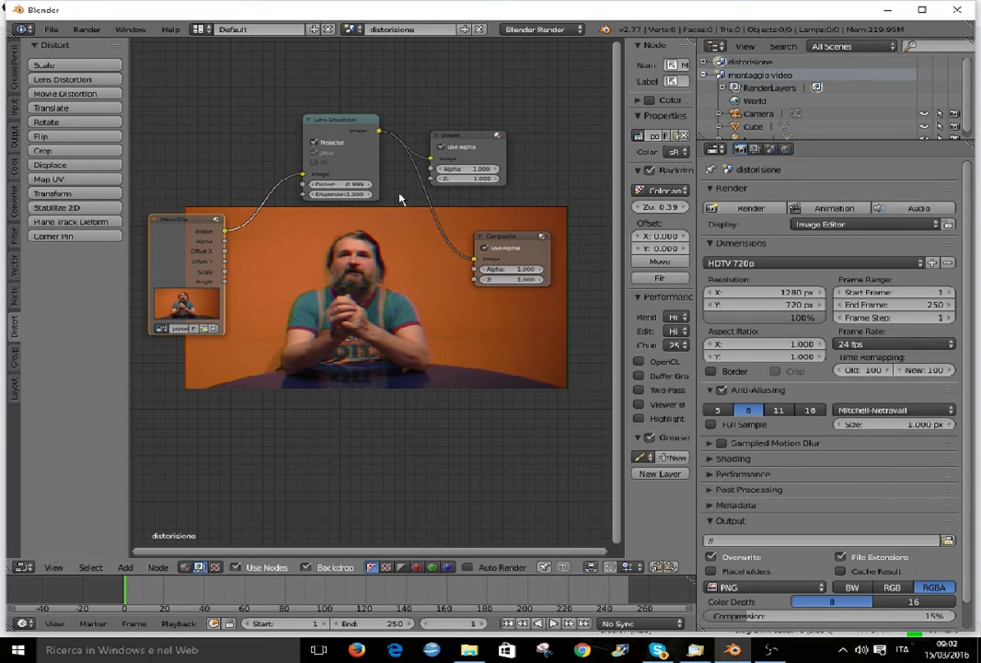
click(314, 142)
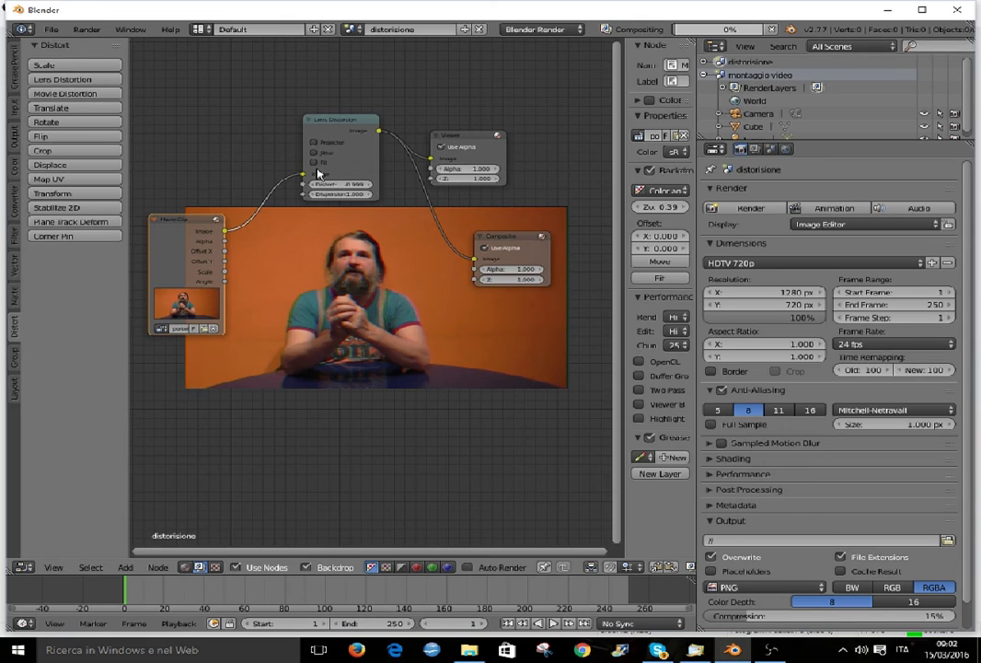
click(315, 162)
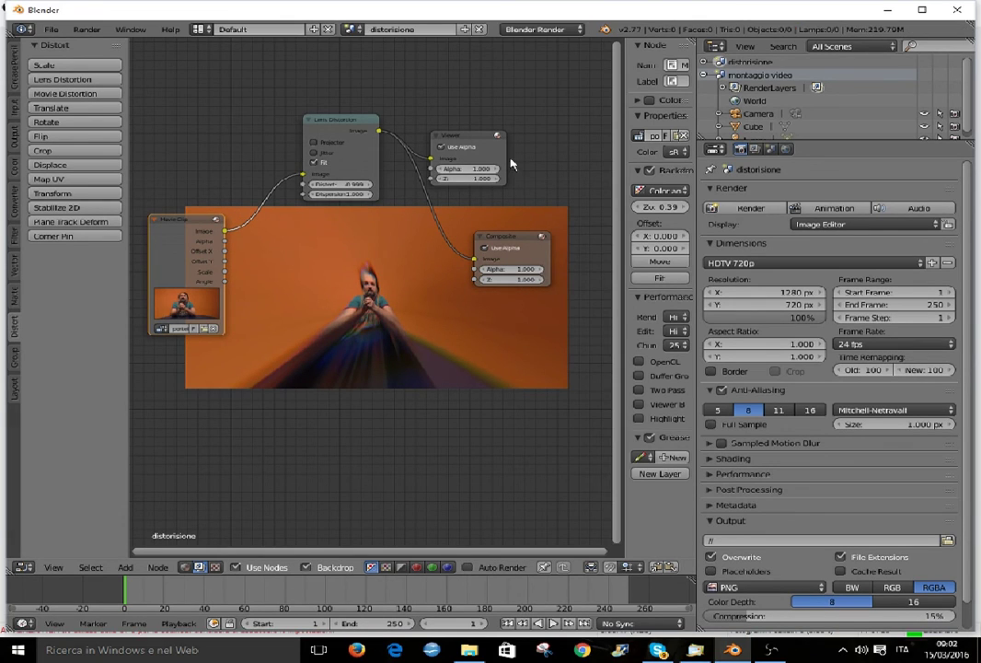
click(358, 31)
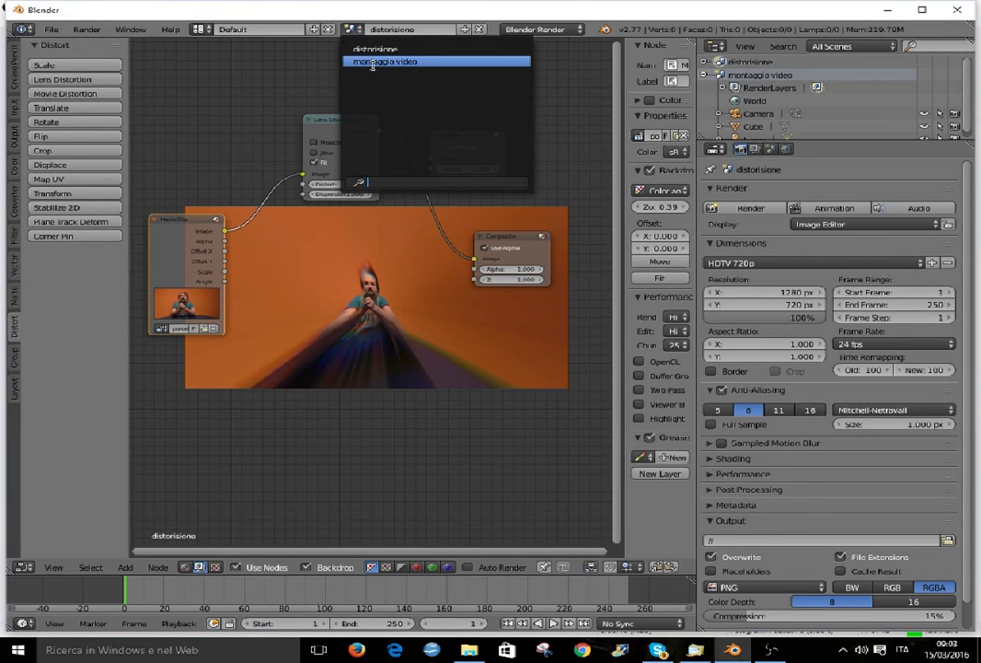
Return to the montaggio video scene in Video Editing and preview frames 145 and 164.
click(372, 62)
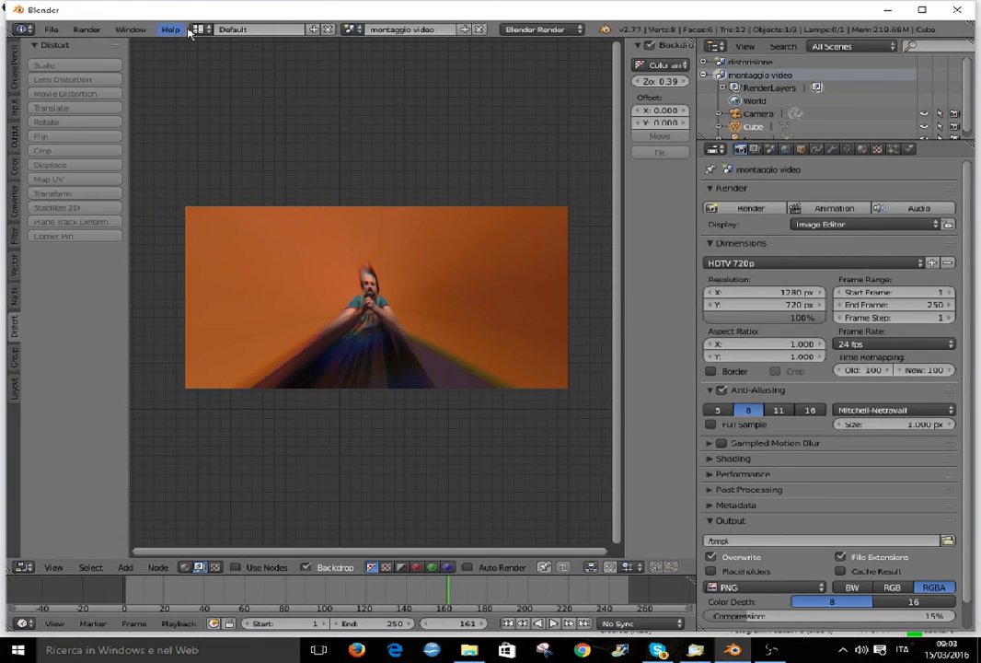
click(200, 28)
click(237, 147)
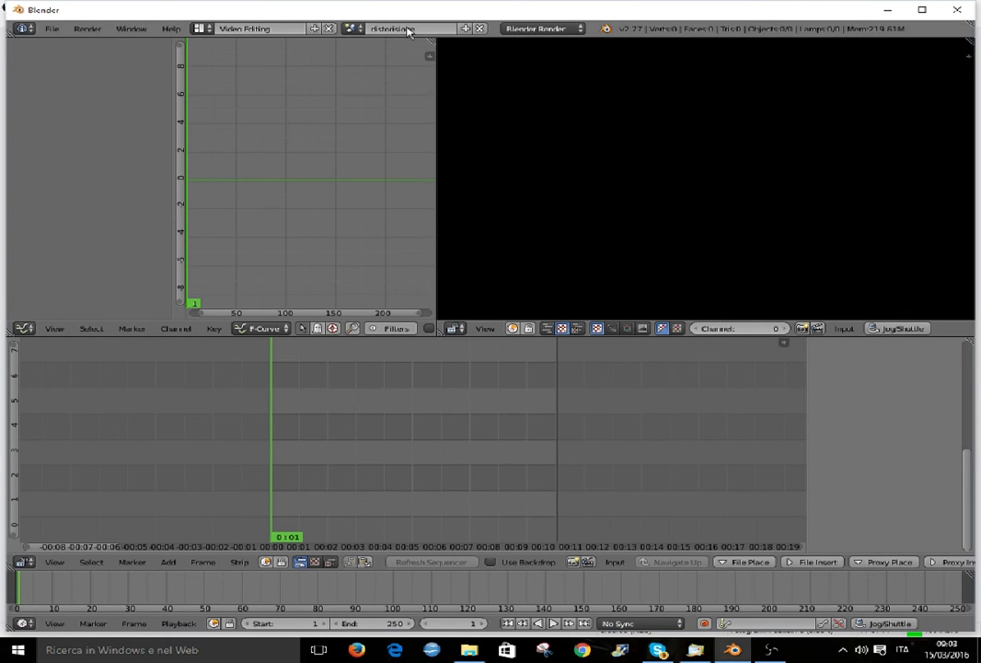
click(353, 29)
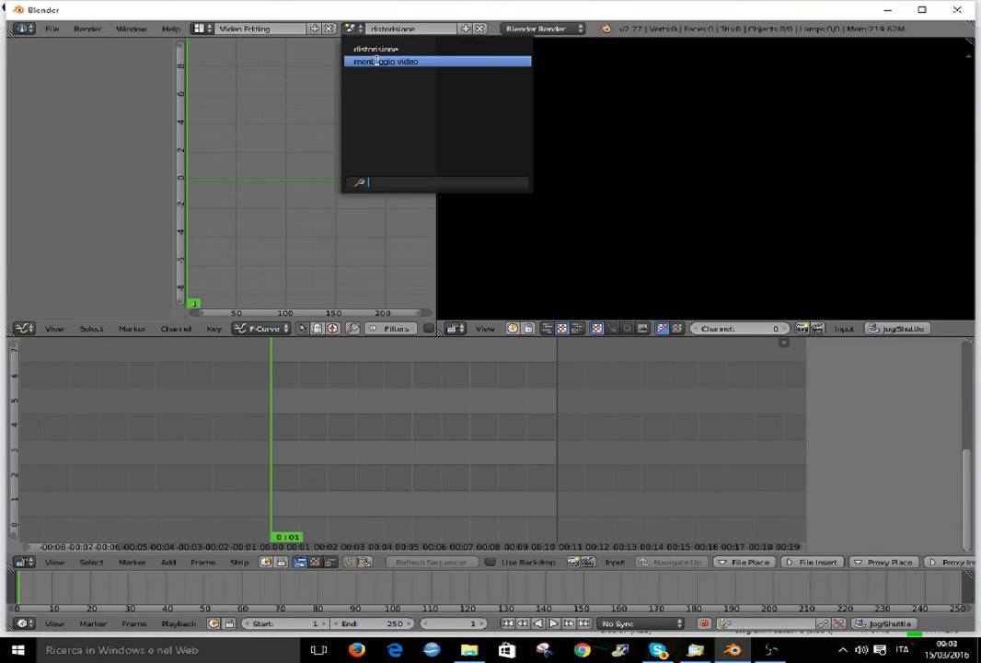
click(379, 61)
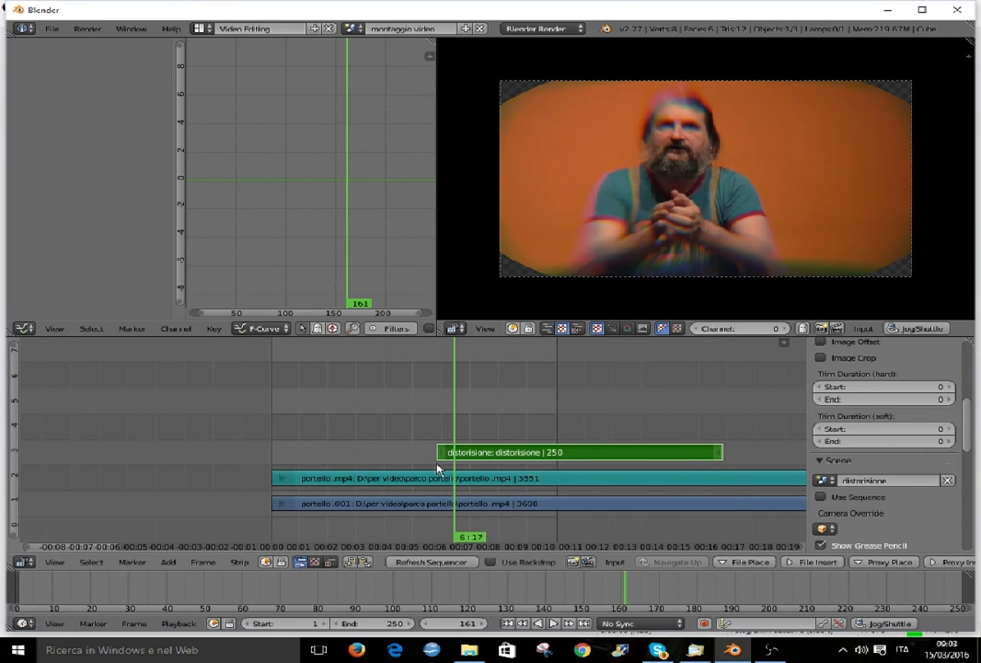
click(438, 470)
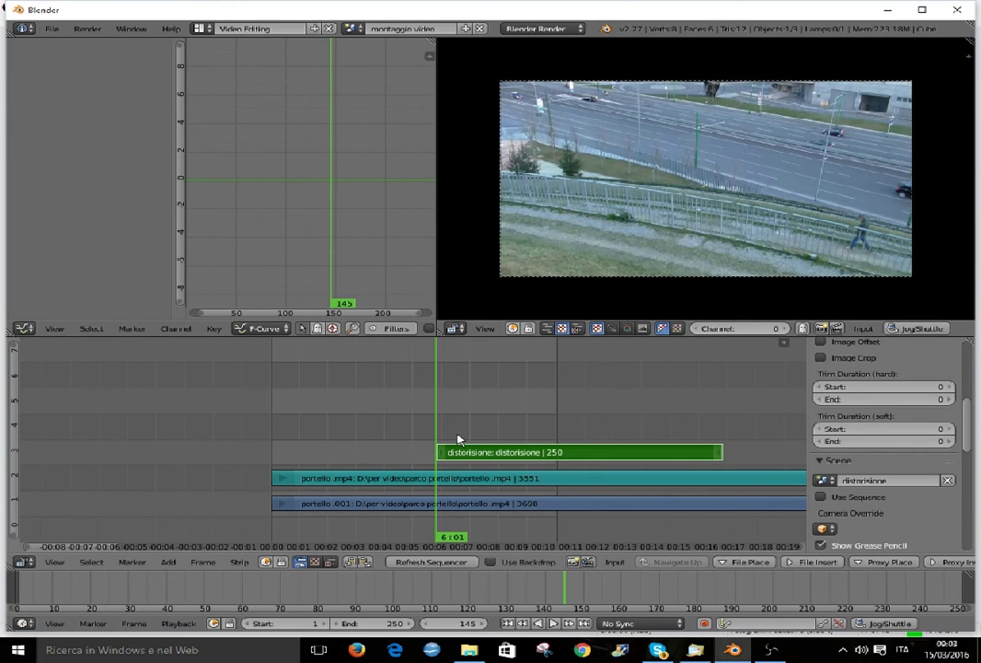
click(458, 440)
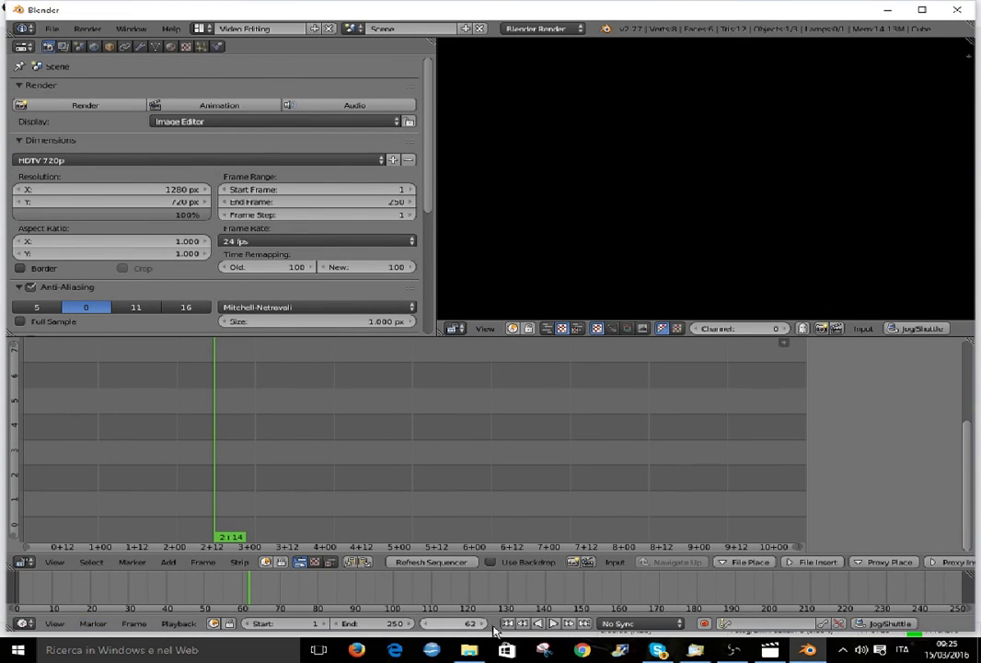
From frame 1, add endcard.psd from the end card folder as an image strip.
key(shift+Left)
click(169, 561)
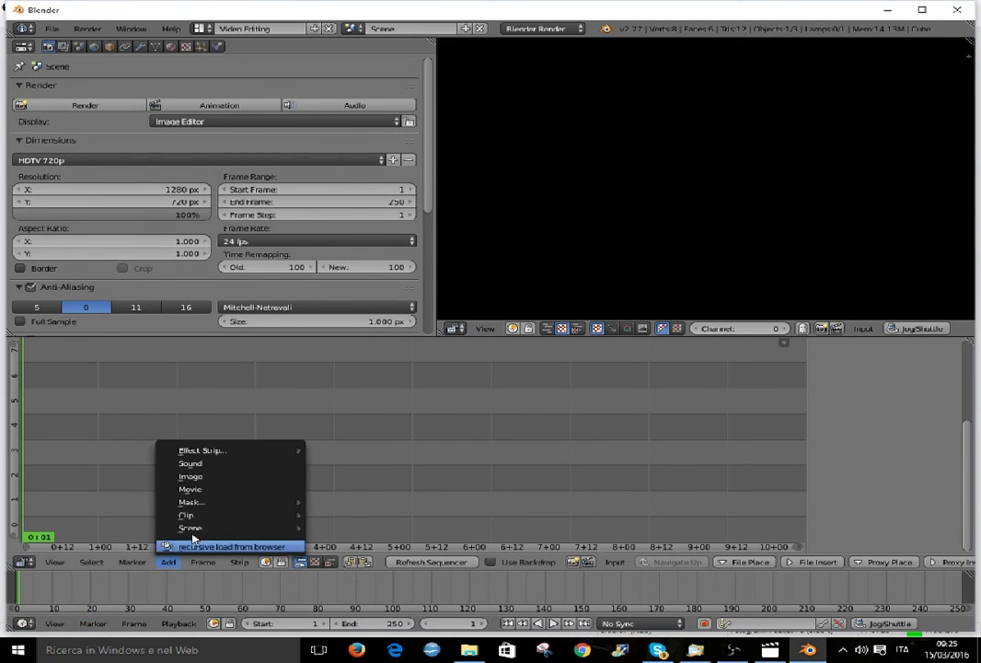
click(202, 473)
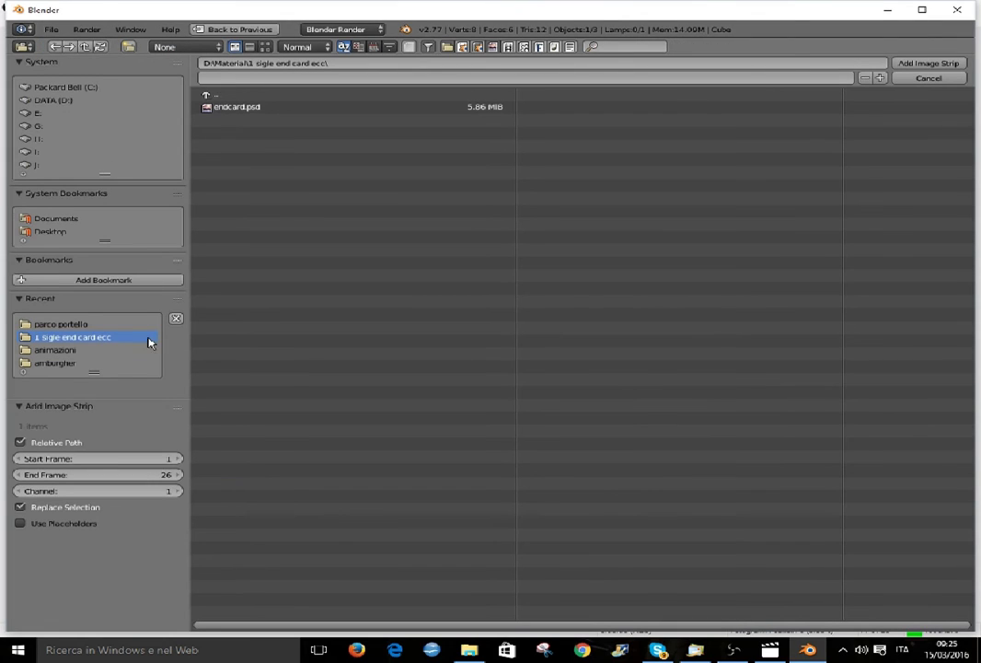
click(69, 350)
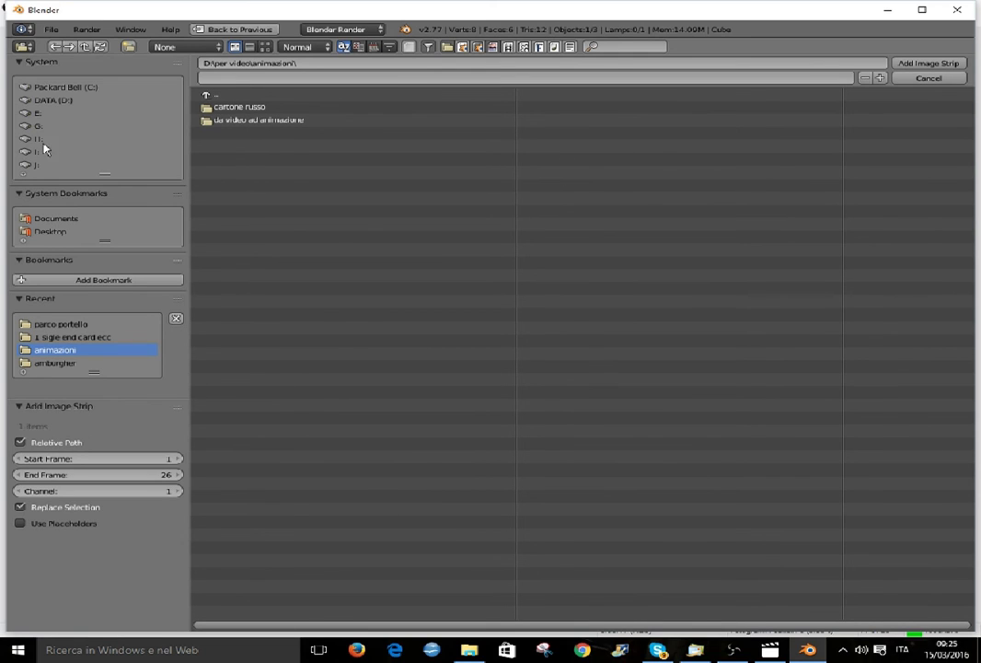
click(79, 338)
click(235, 109)
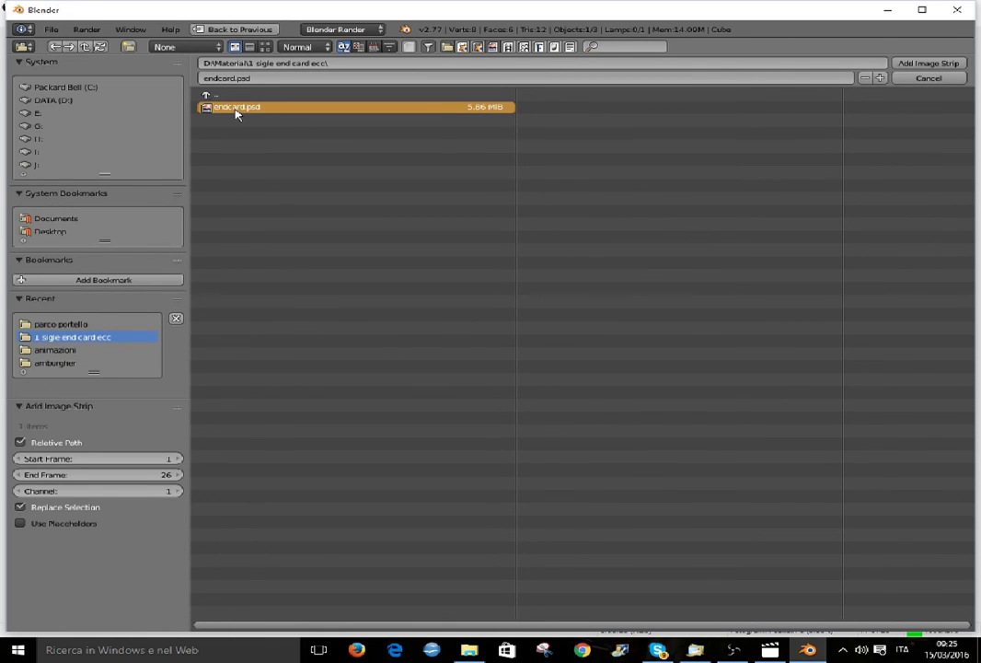
double_click(236, 110)
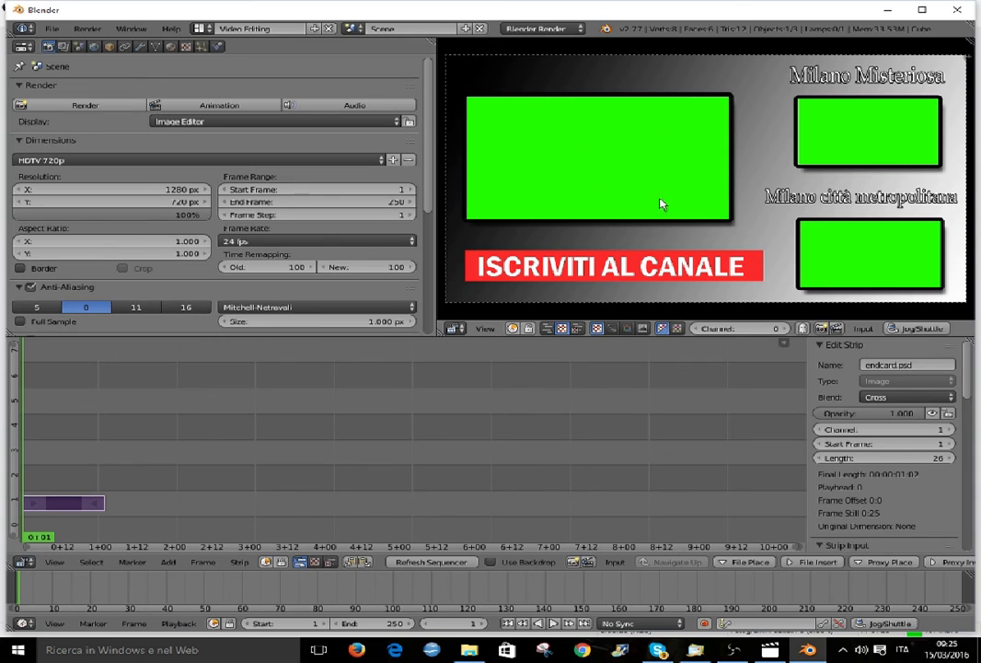
Extend the endcard.psd strip to 202 frames and move its start to frame 0.
click(91, 505)
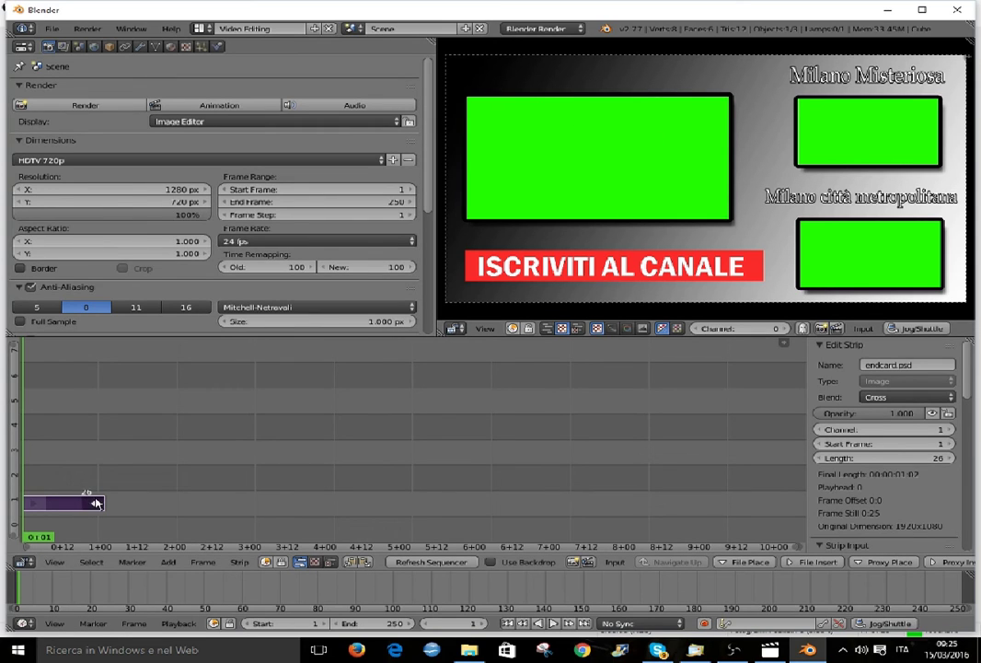
drag(95, 503, 642, 509)
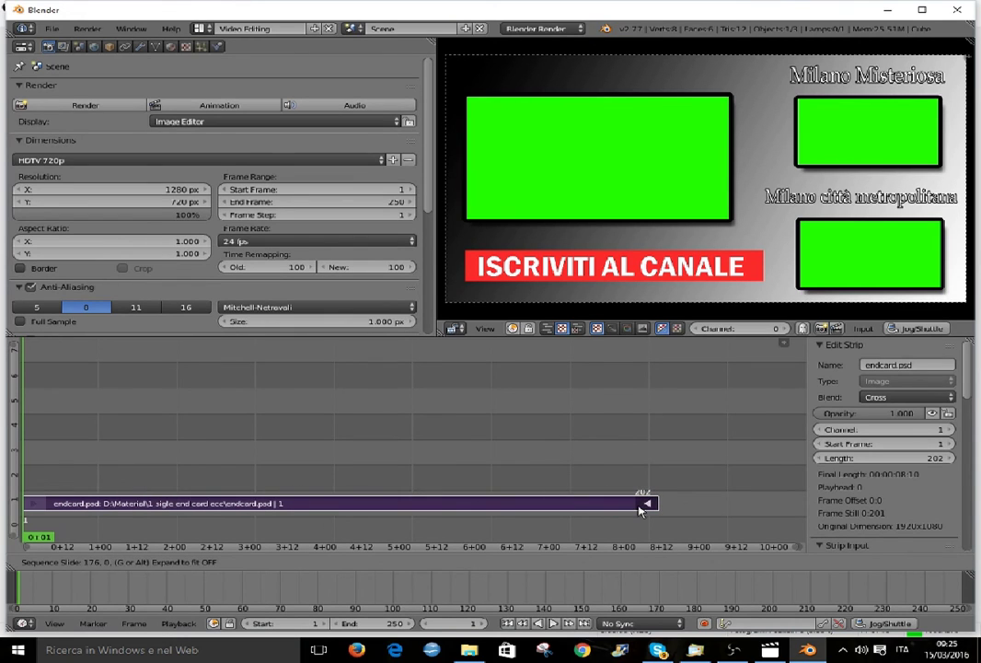
click(642, 509)
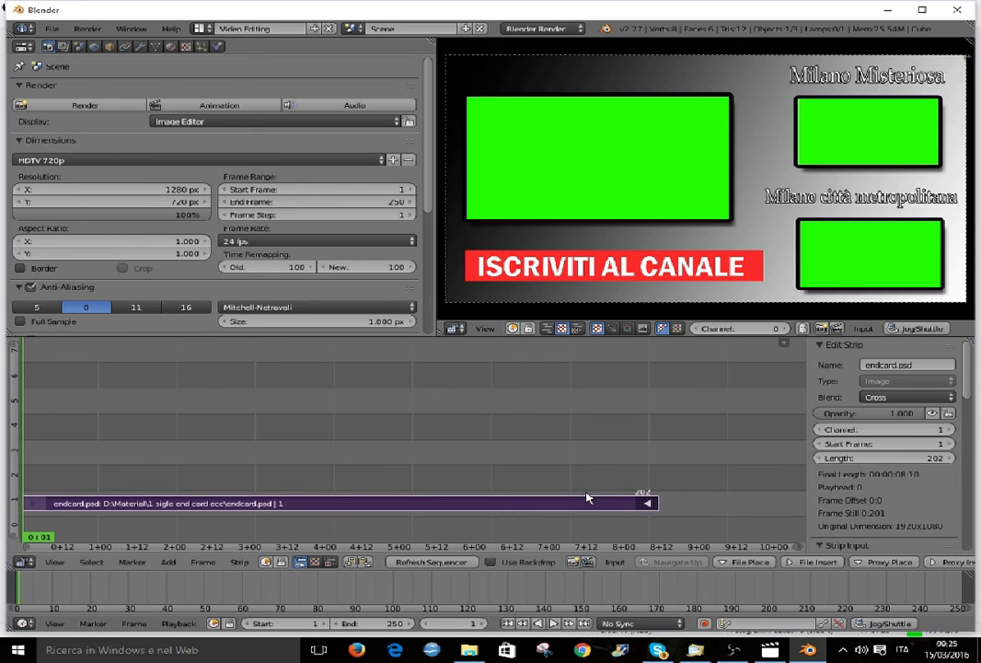
click(496, 505)
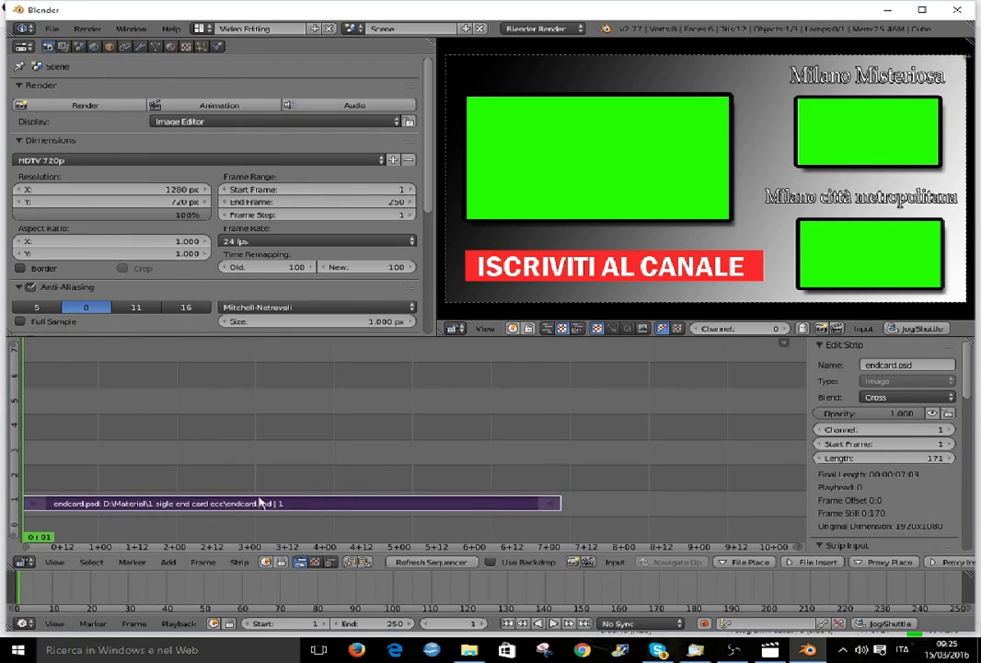
key(g)
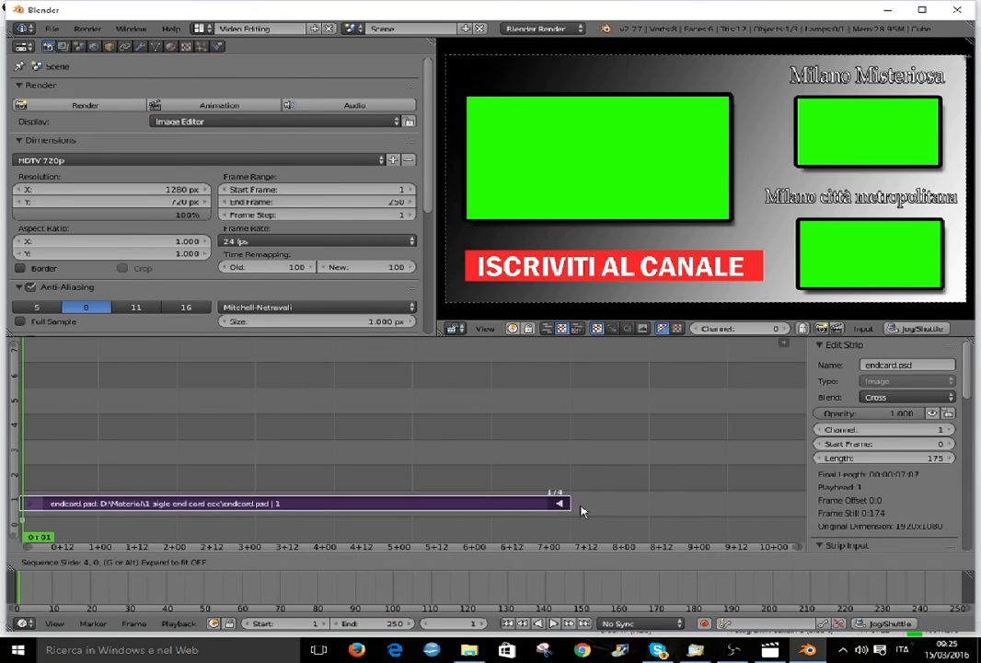
click(639, 502)
Place the playhead at frame 54, ready to add new strips.
click(343, 402)
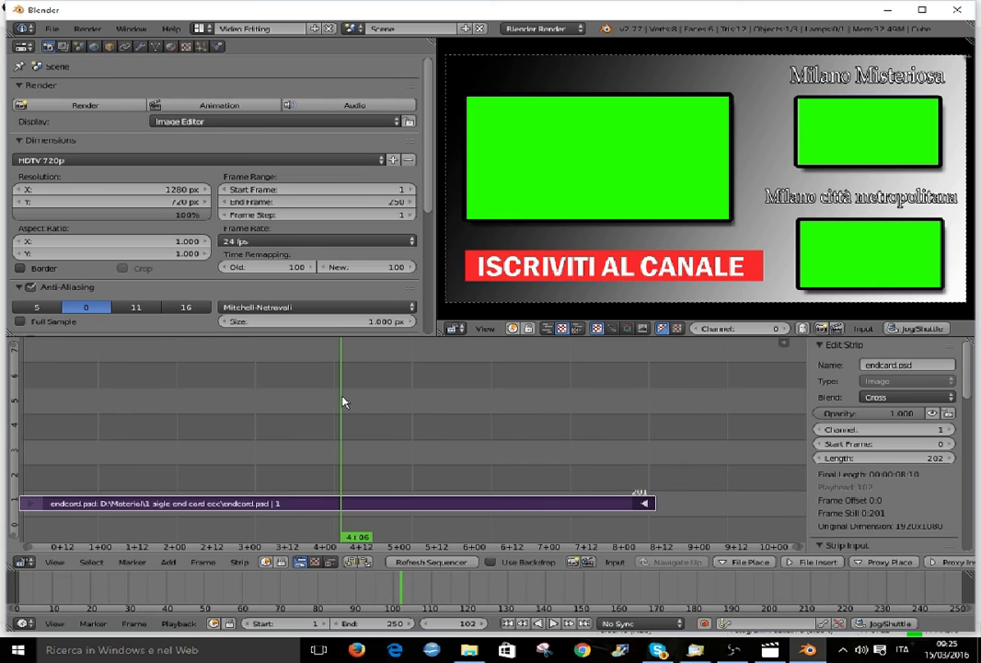
click(191, 438)
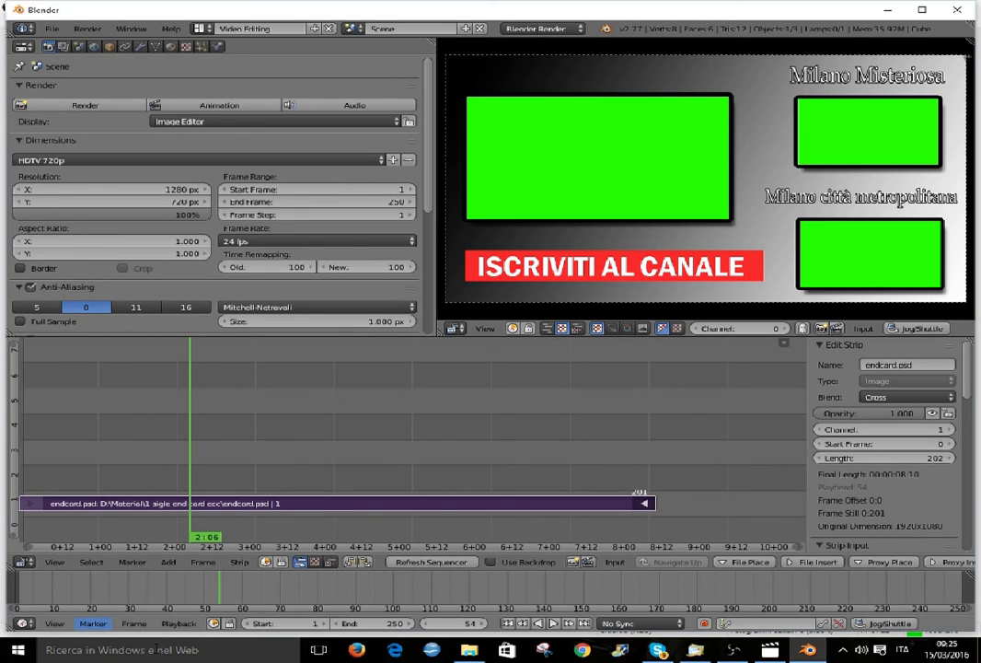
click(132, 561)
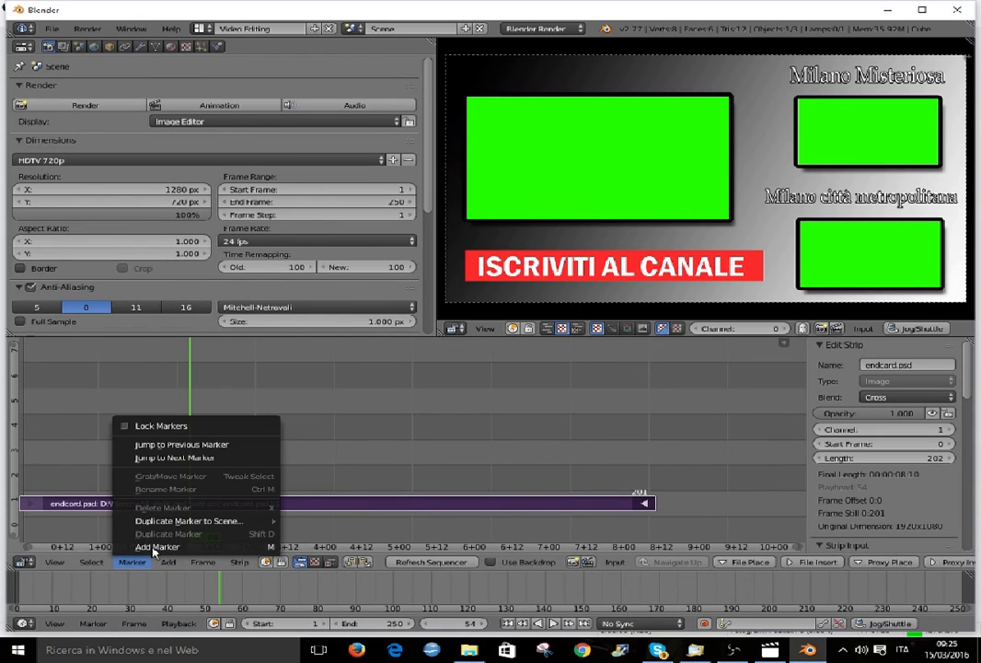
click(168, 563)
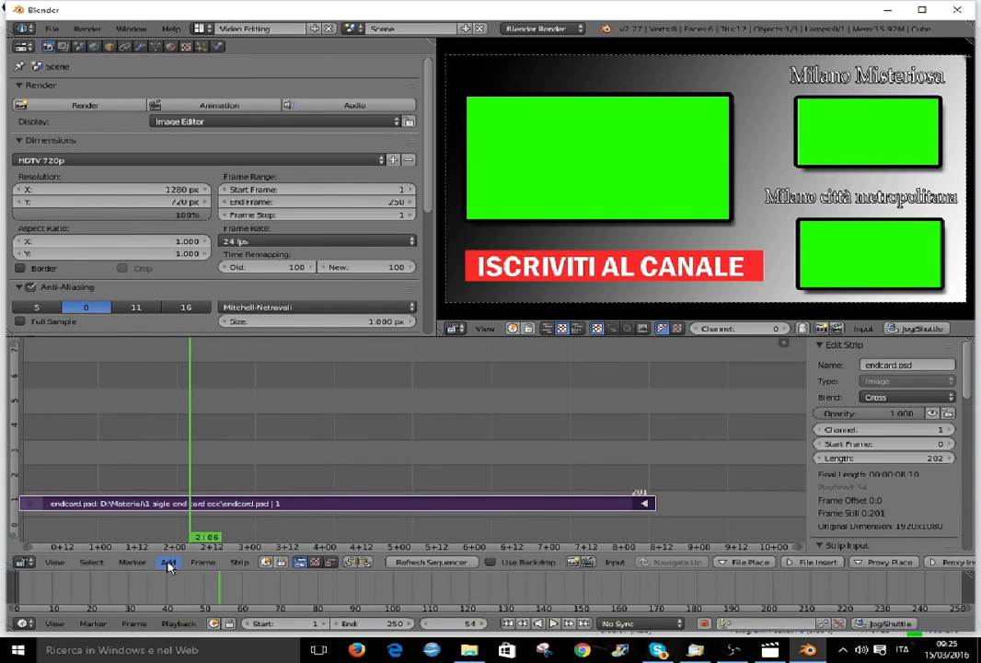
click(169, 562)
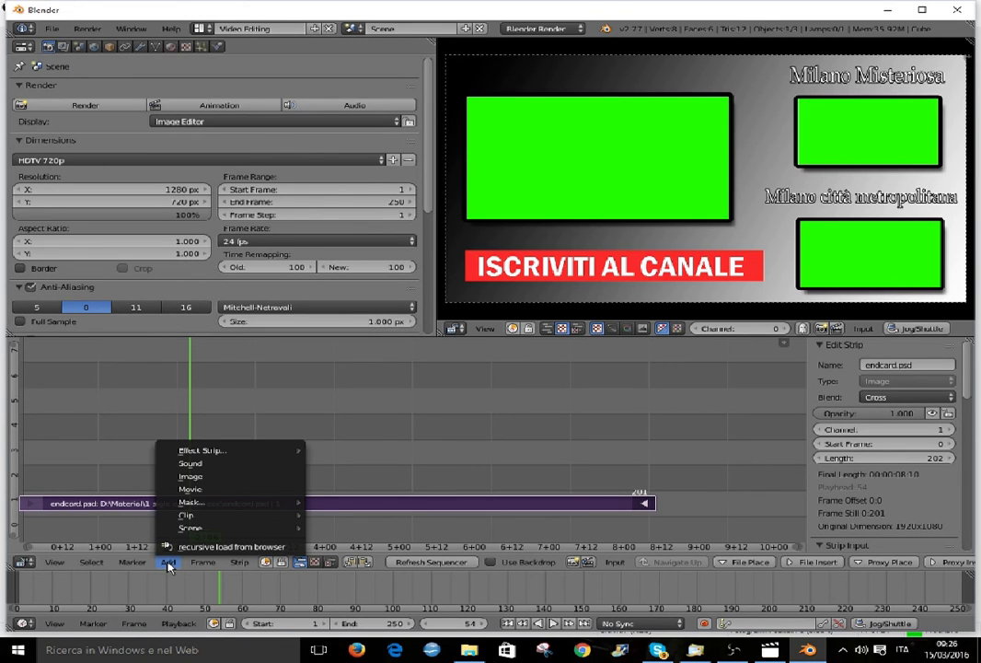
Add portello vlog.mp4 from the parco portello folder as a movie strip.
click(187, 490)
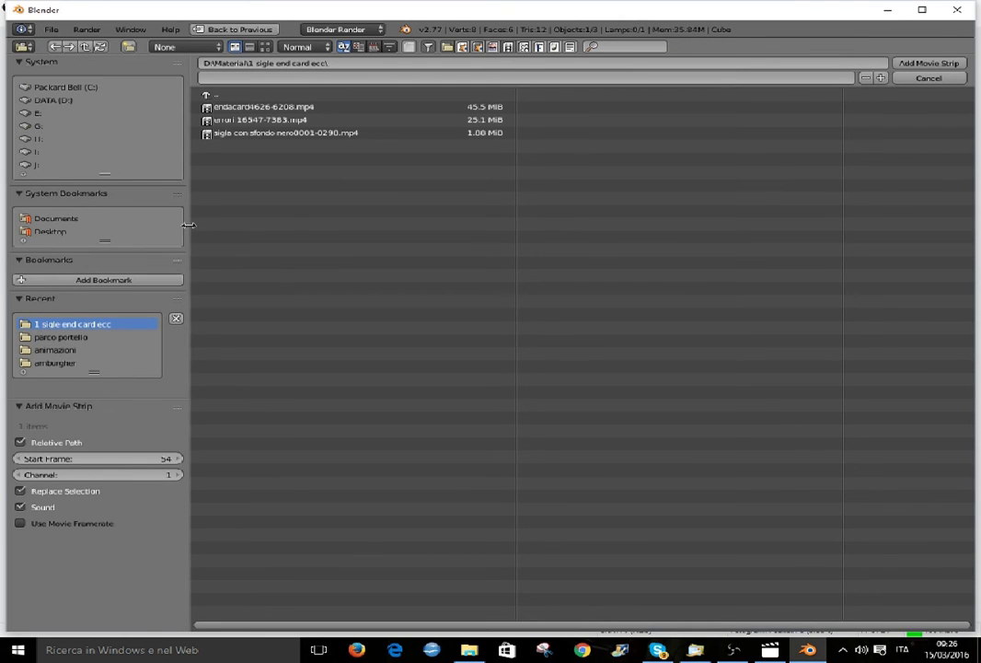
click(54, 337)
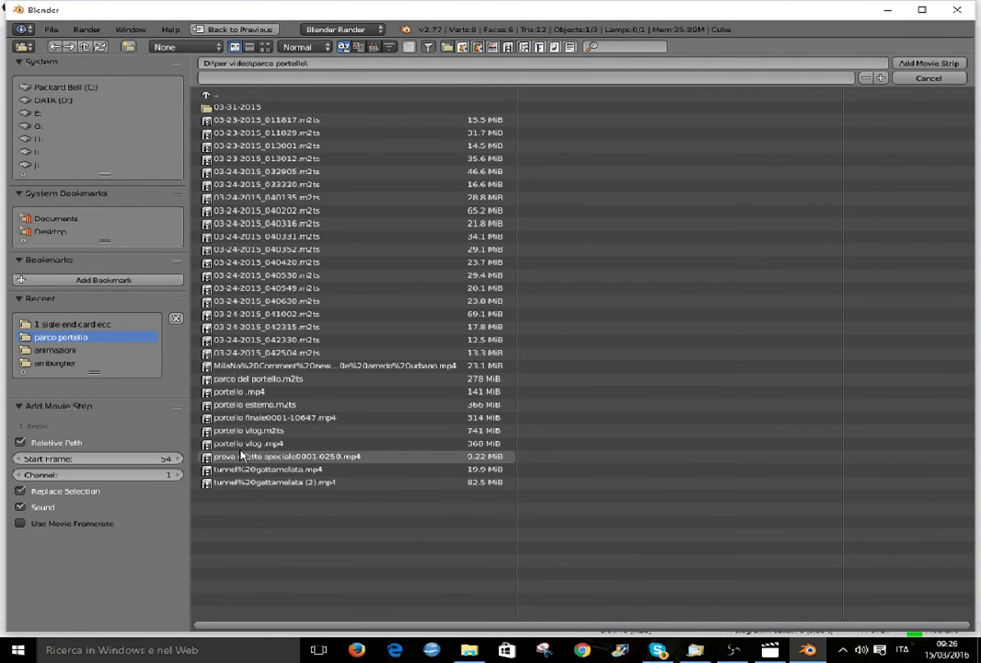
double_click(241, 446)
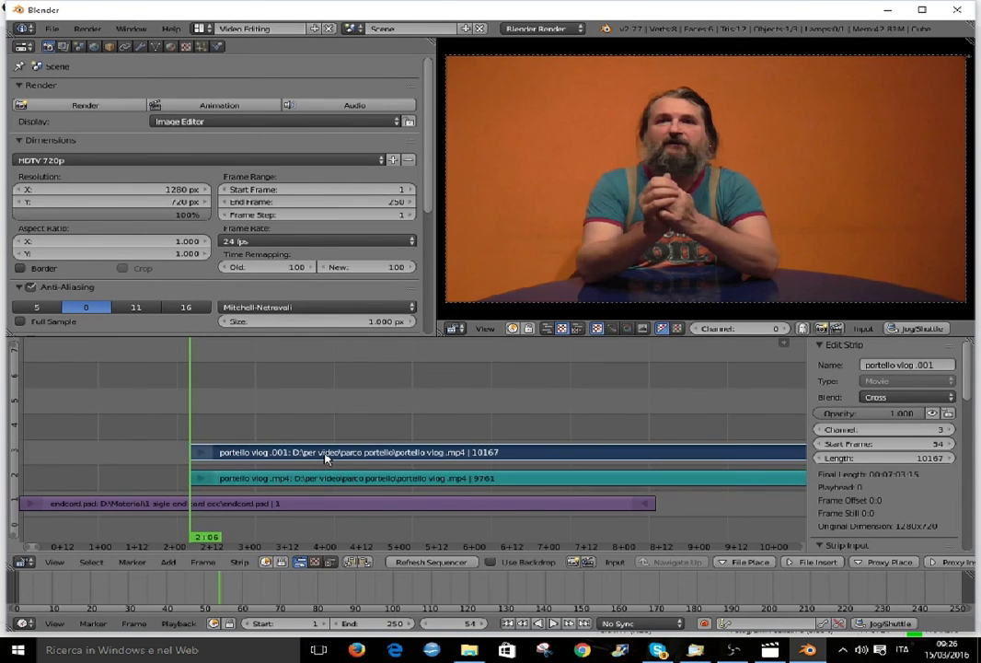
Add a Transform effect with Uniform Scale at 0.28 and Alpha Over blending.
click(169, 563)
mouse_move(202, 451)
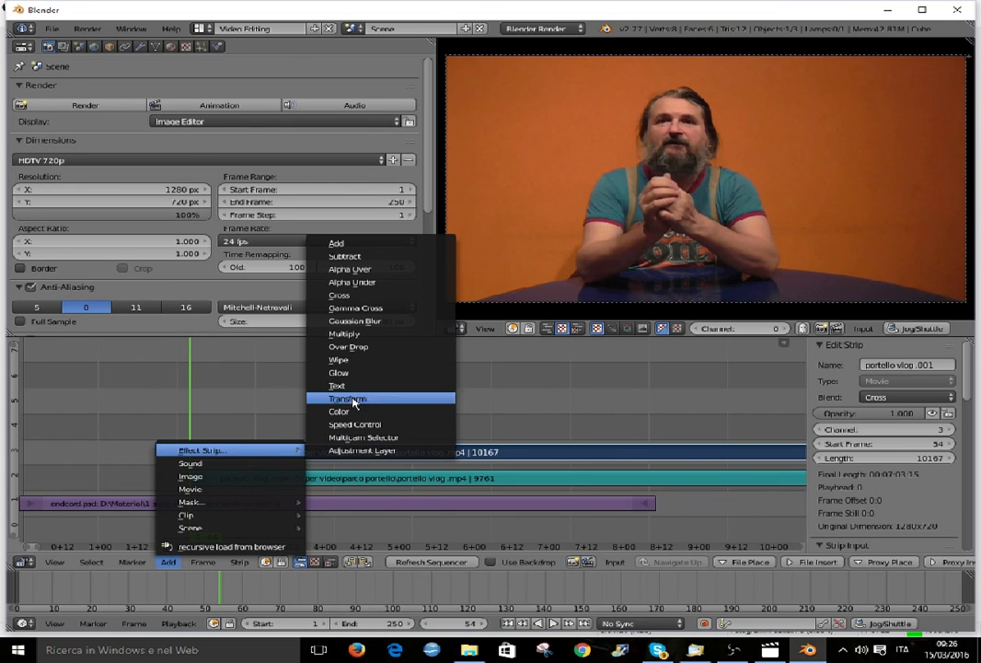
click(349, 399)
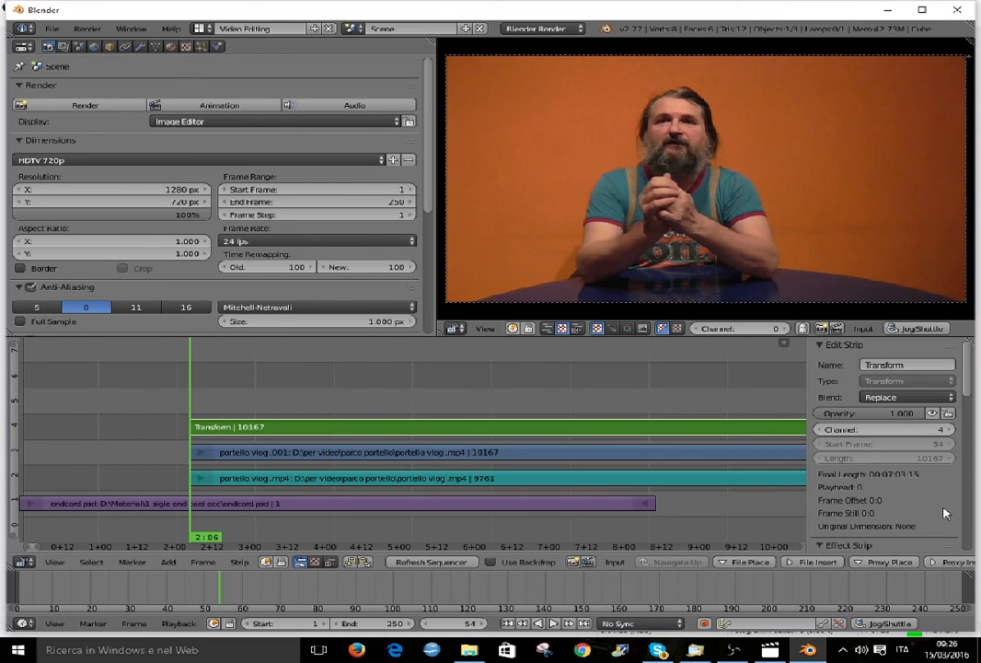
scroll(875, 461, down, 3)
scroll(865, 516, down, 2)
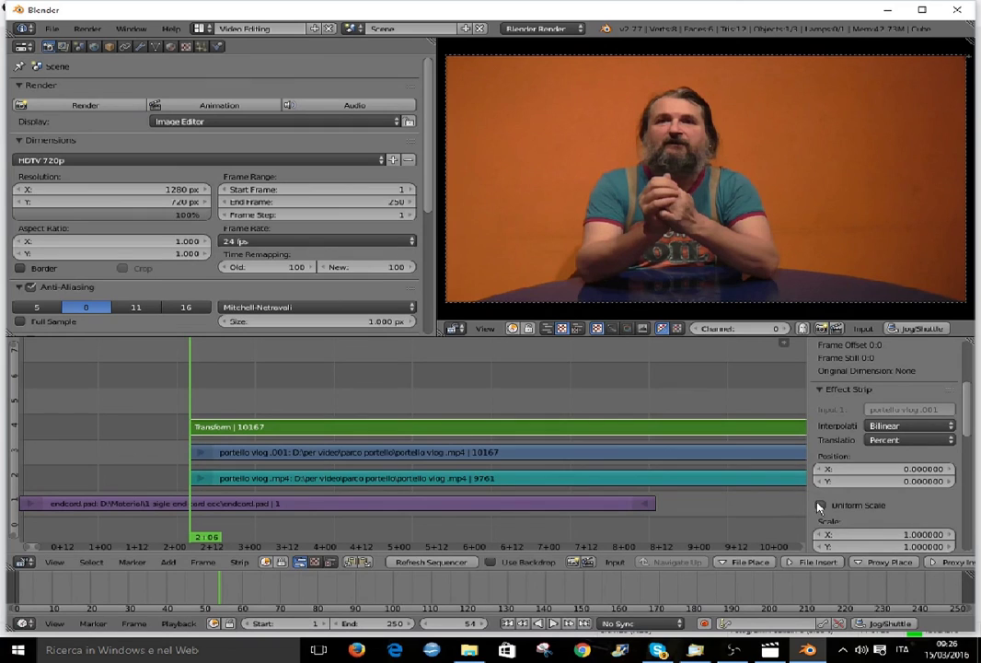
click(821, 504)
drag(884, 521, 856, 521)
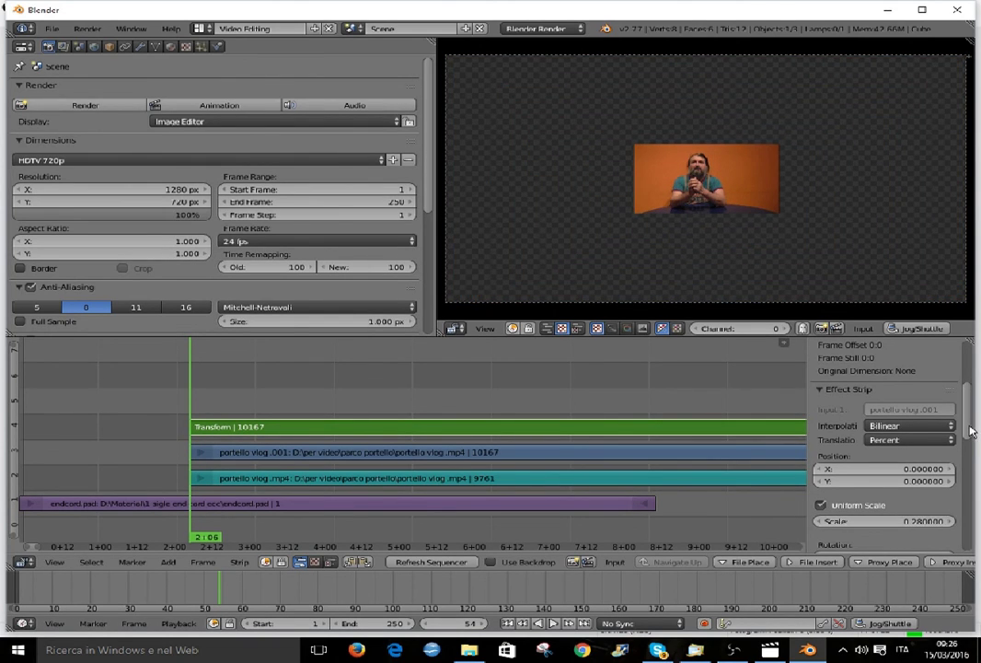
scroll(921, 442, up, 5)
click(916, 399)
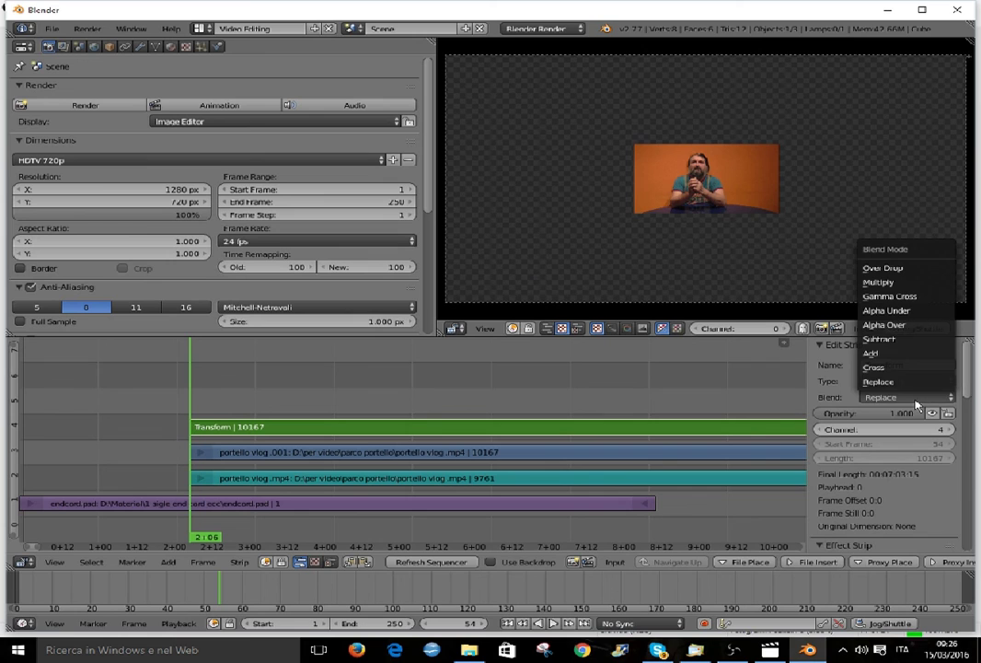
click(899, 327)
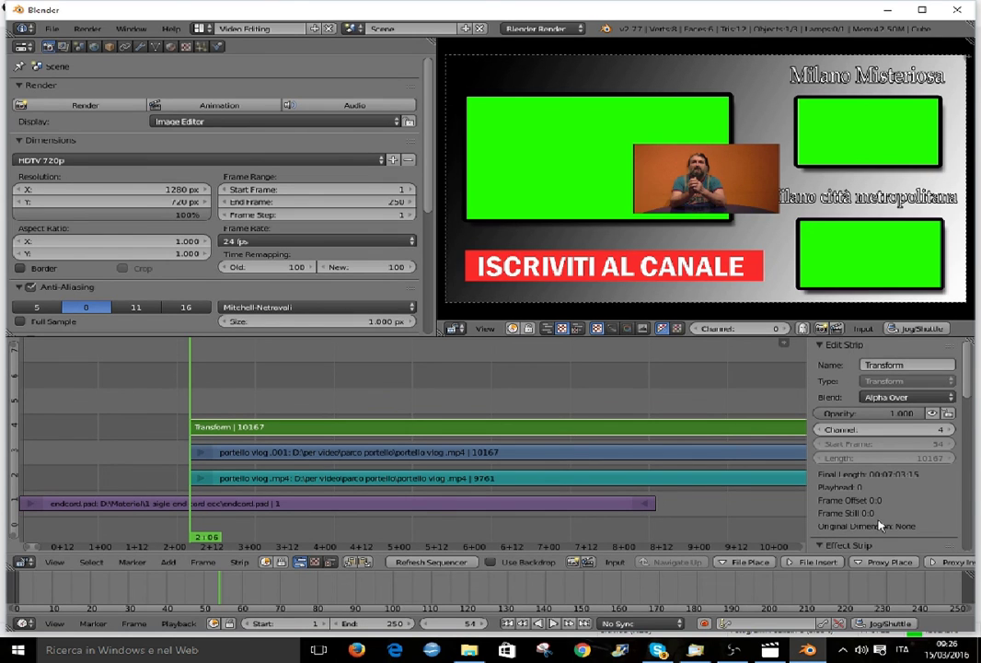
scroll(879, 497, down, 2)
scroll(879, 522, down, 2)
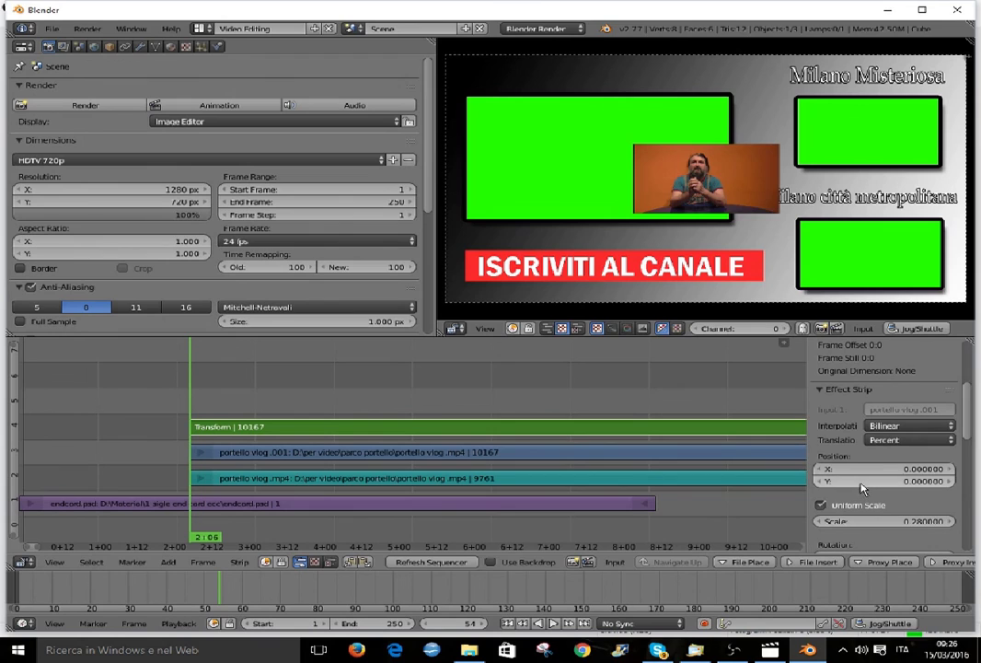
Offset the vlog to X 31.01, Y 18.78 percent in the top-right box, keeping scale 0.28.
mouse_move(884, 481)
mouse_down()
mouse_move(929, 480)
mouse_move(884, 480)
mouse_move(930, 468)
mouse_move(845, 468)
mouse_up()
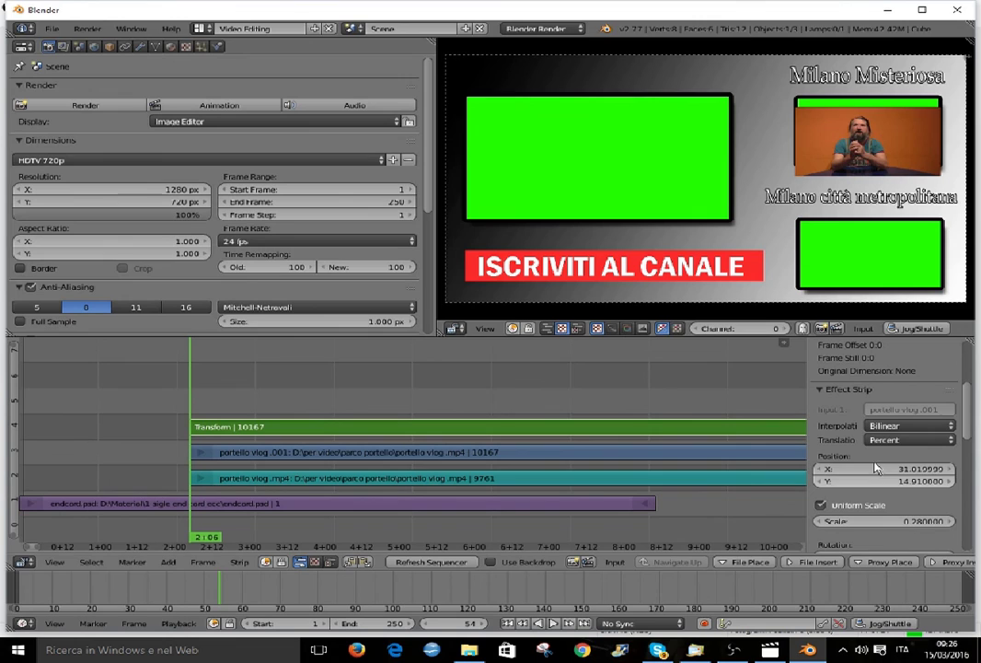
drag(845, 60, 839, 64)
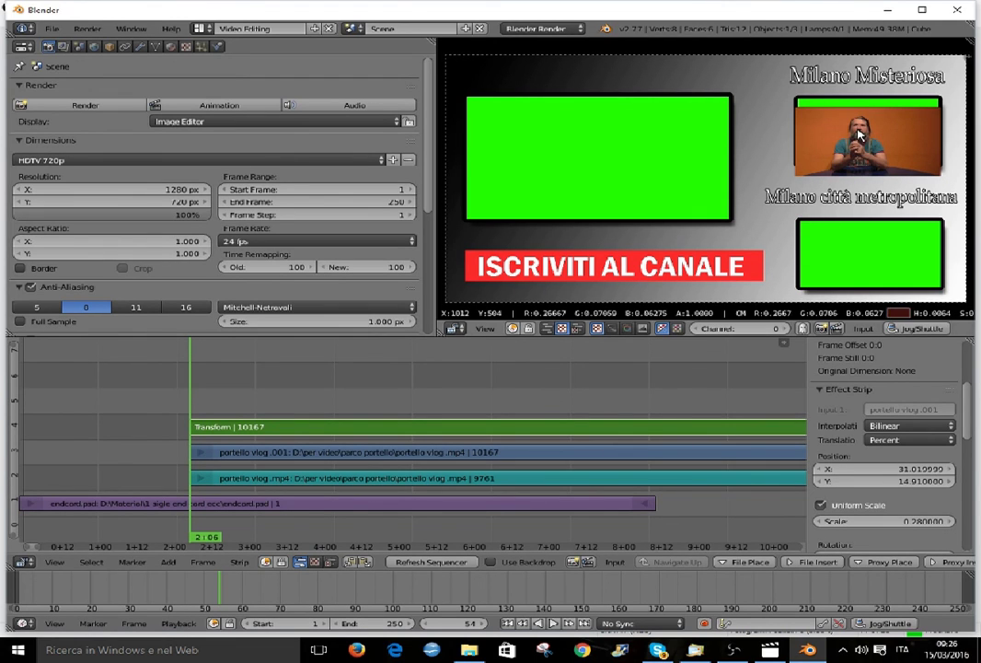
mouse_move(884, 480)
mouse_down()
mouse_move(898, 481)
mouse_move(882, 471)
mouse_up()
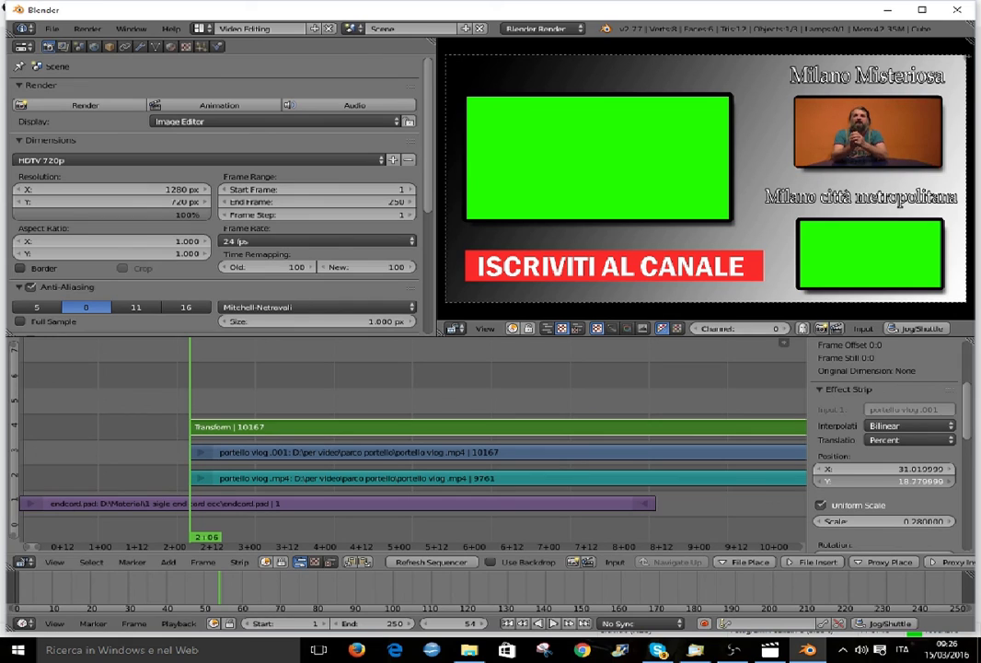
click(819, 522)
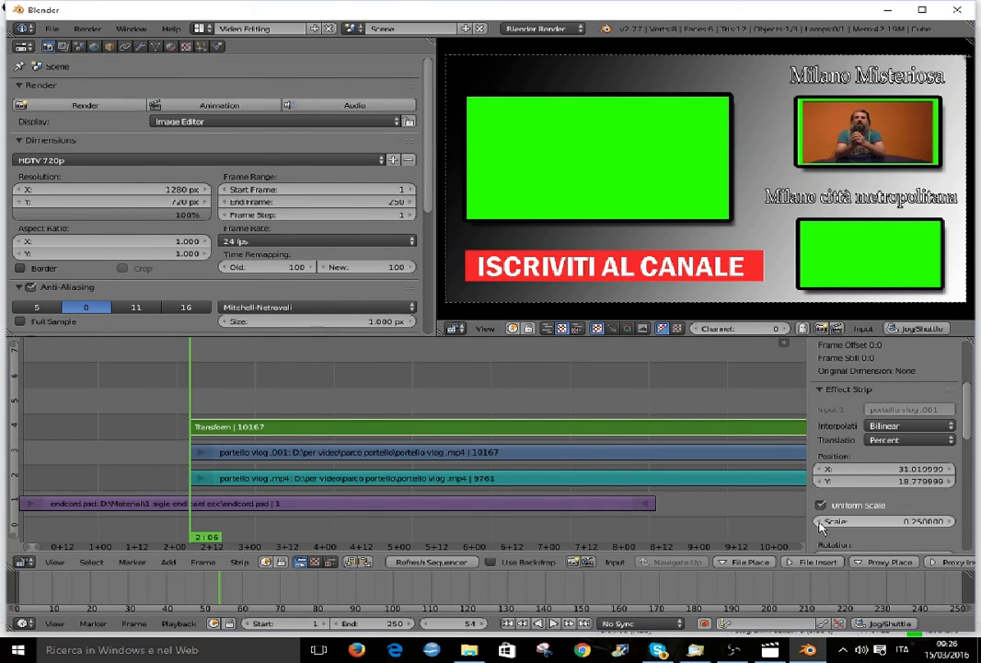
click(950, 522)
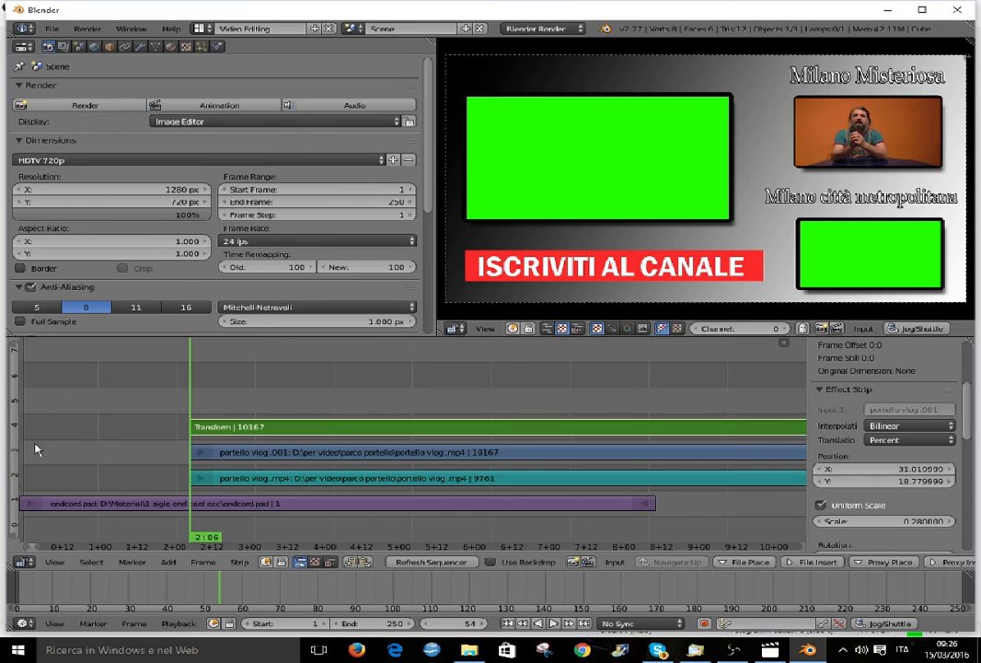
click(172, 458)
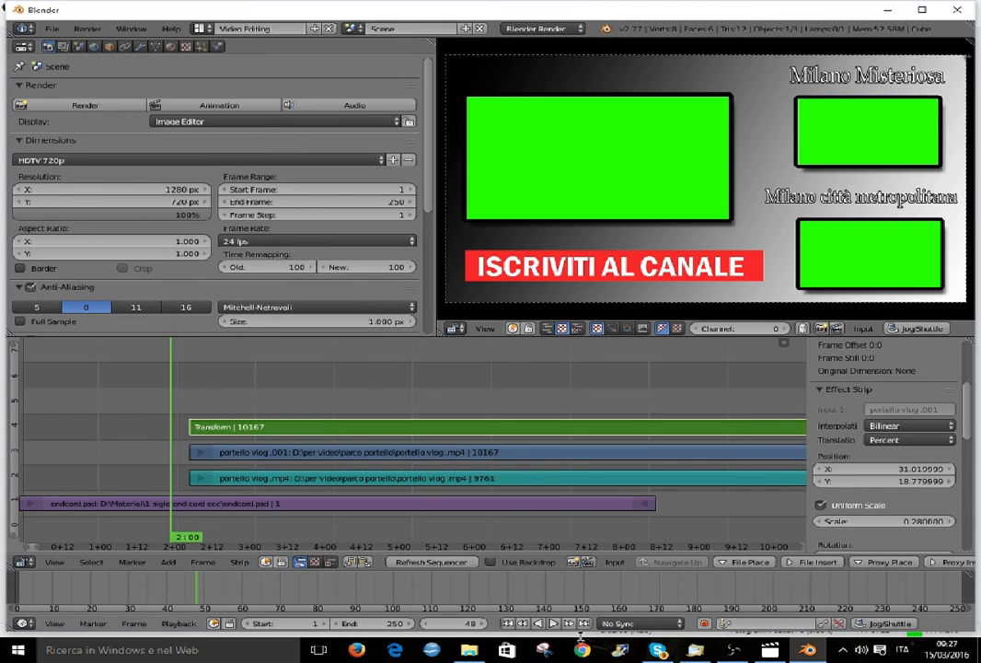
Play the edit from frame 48 to about frame 104, then stop playback.
click(554, 624)
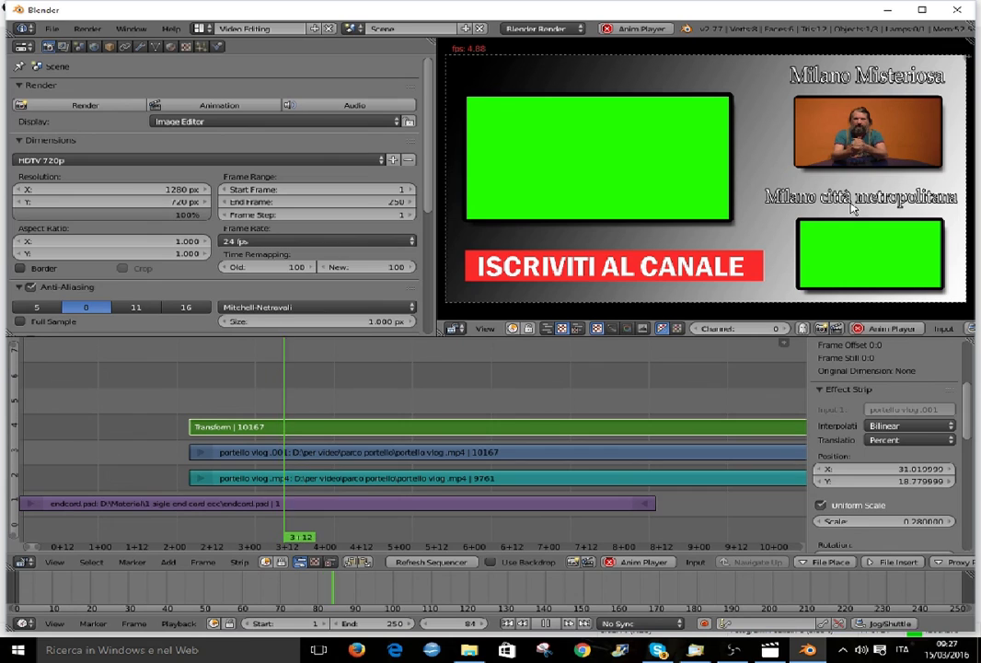
click(547, 623)
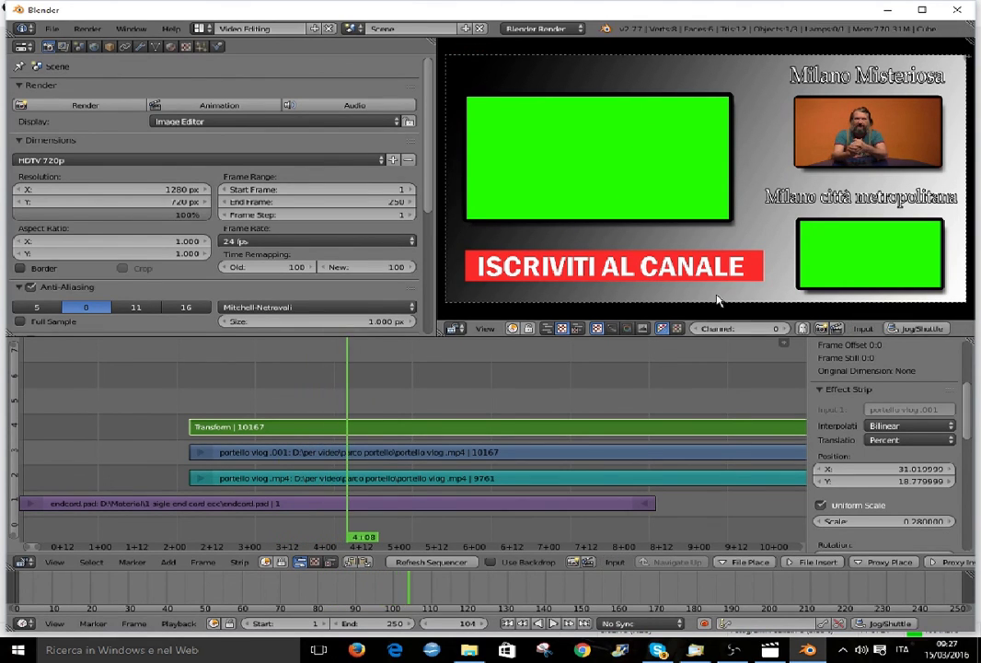